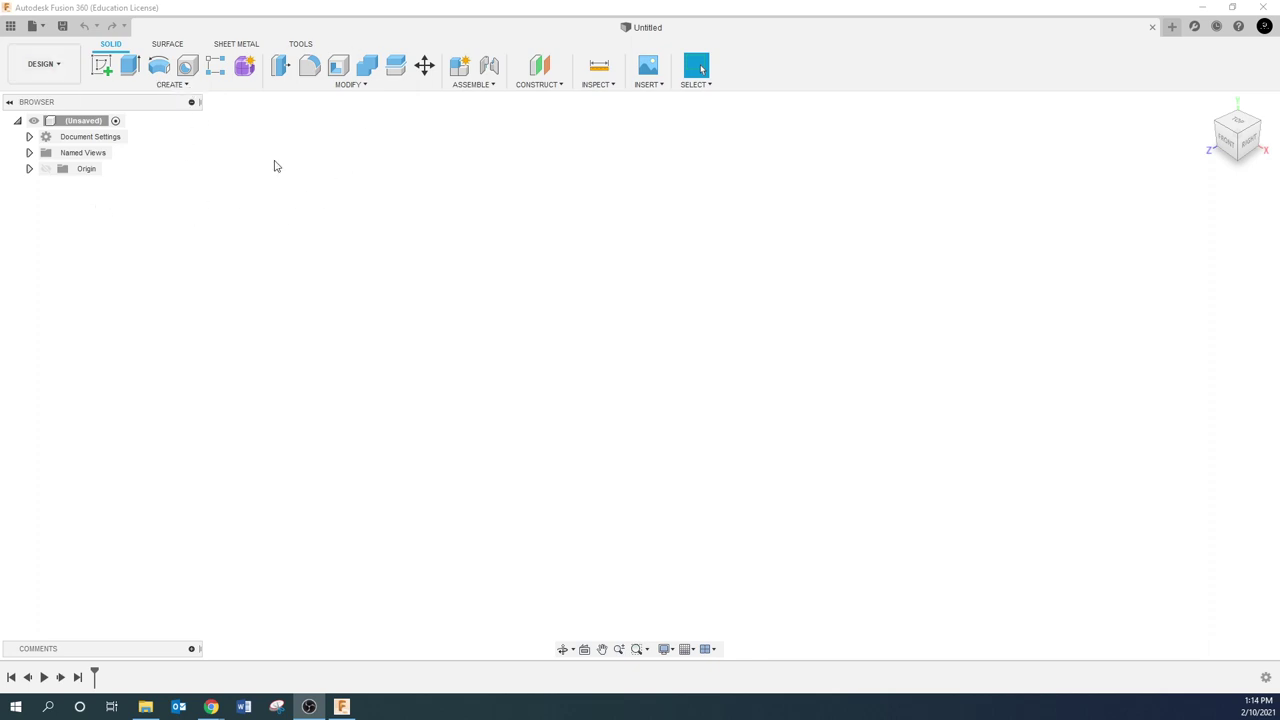
click(10, 26)
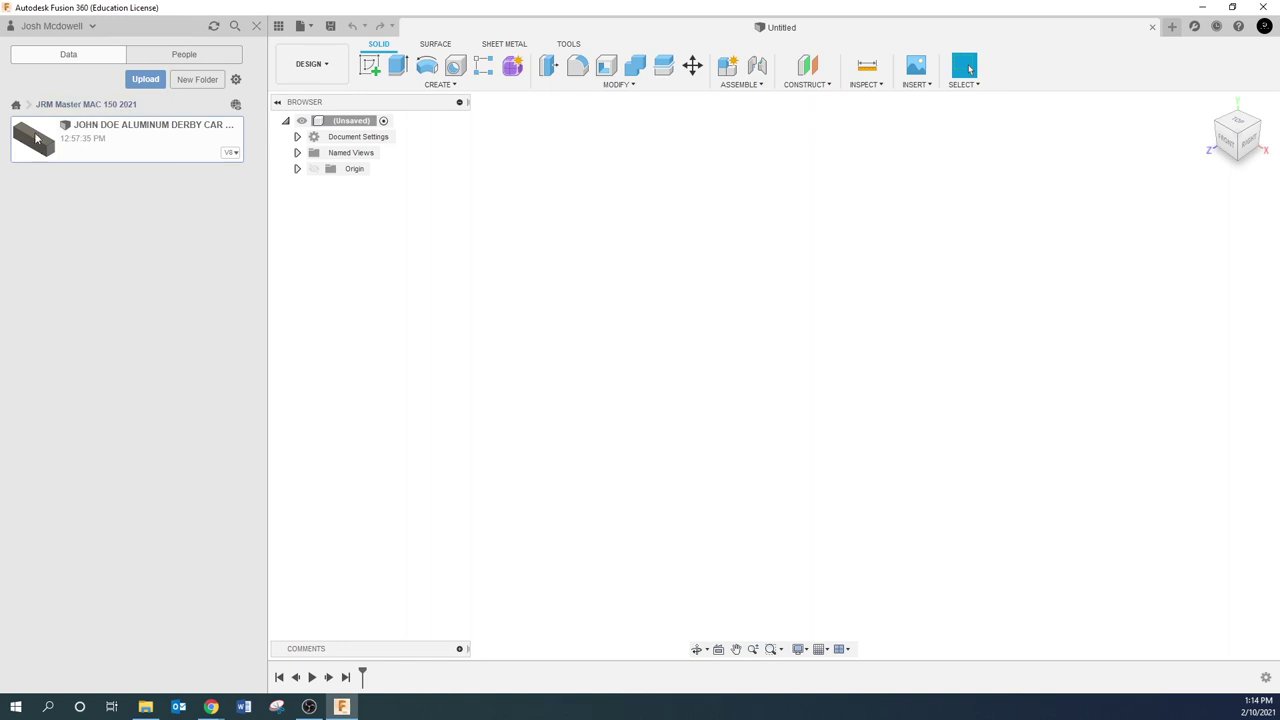
click(255, 28)
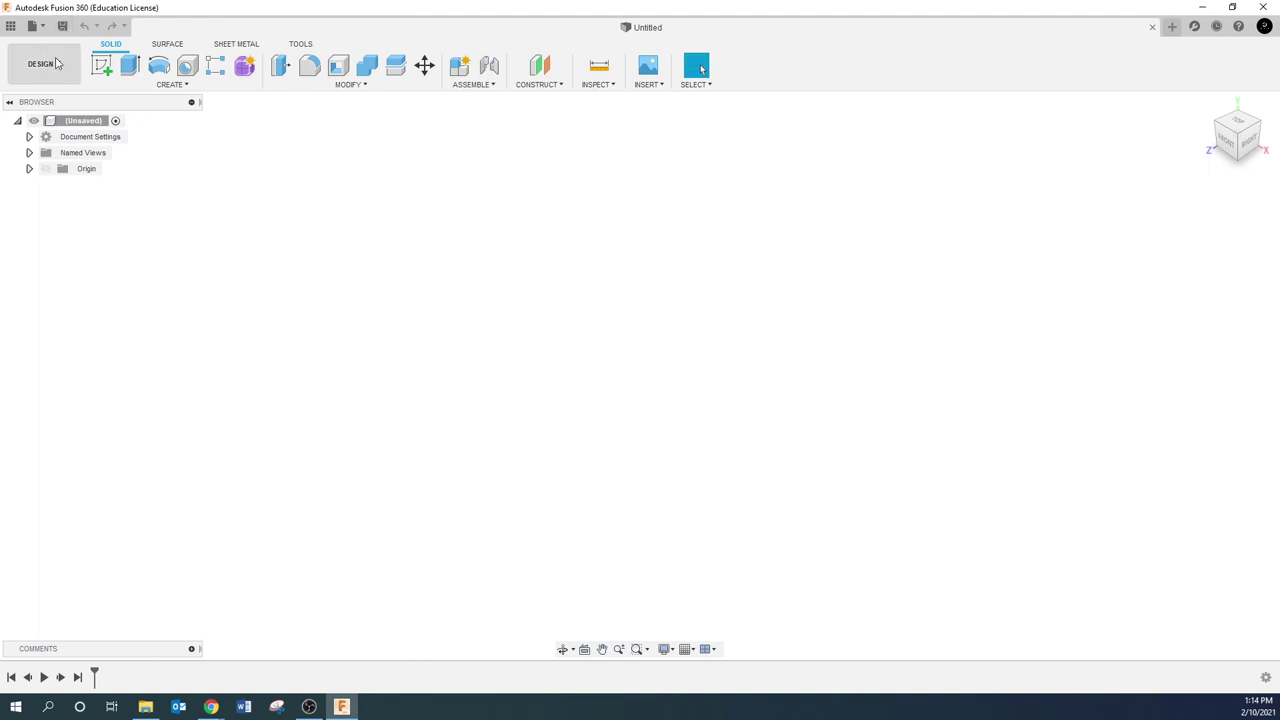
Start a sketch on the horizontal origin plane and draw a center rectangle from the origin, about 3.3 in wide and 2.75 in high
click(188, 86)
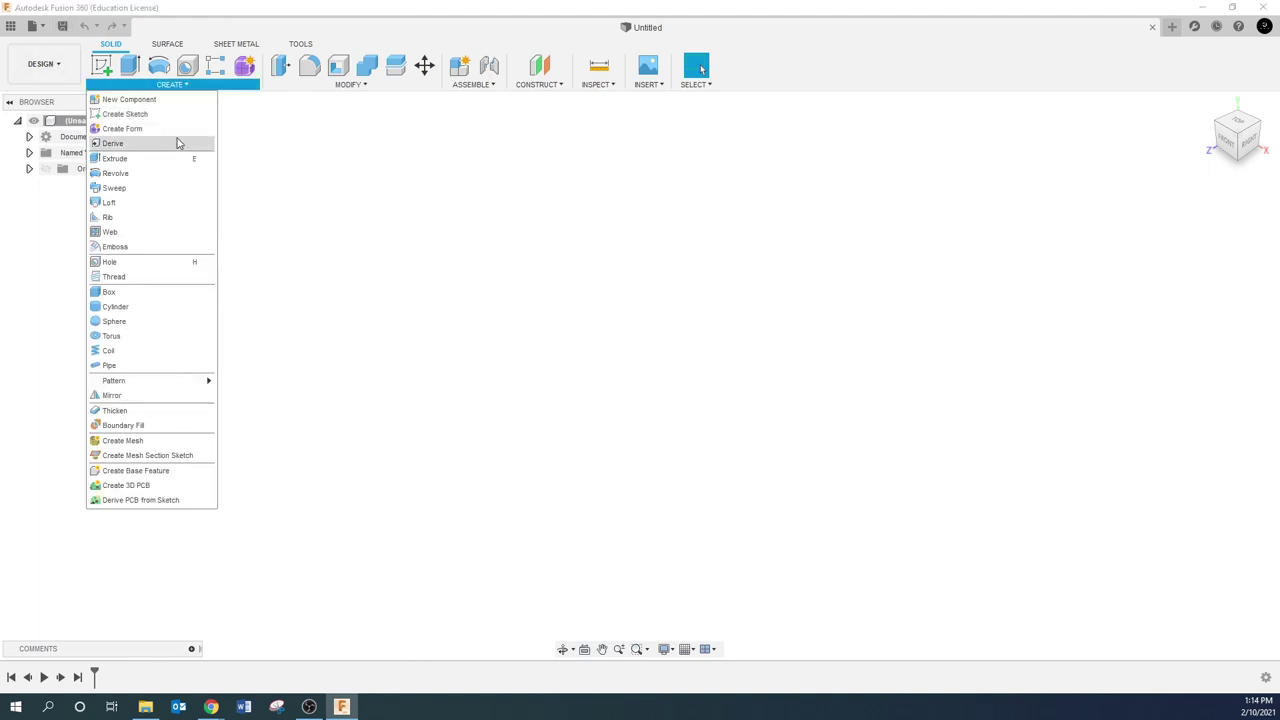
click(157, 114)
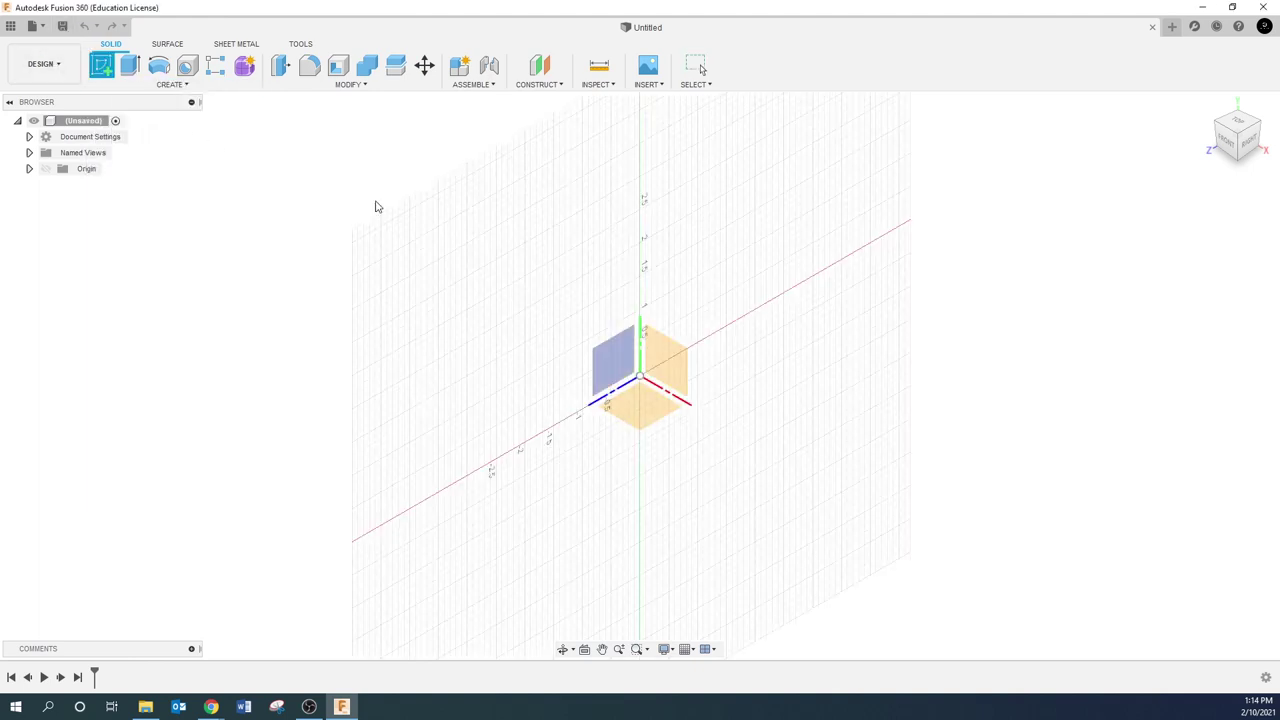
click(649, 404)
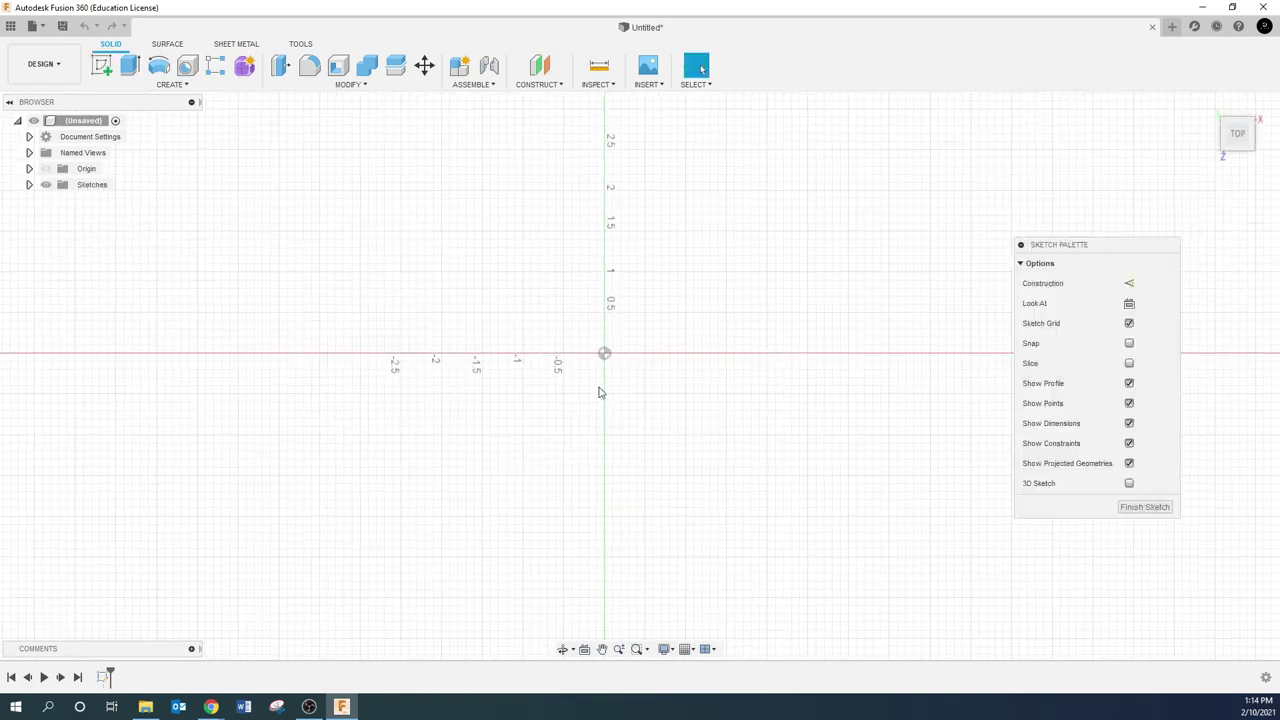
click(175, 84)
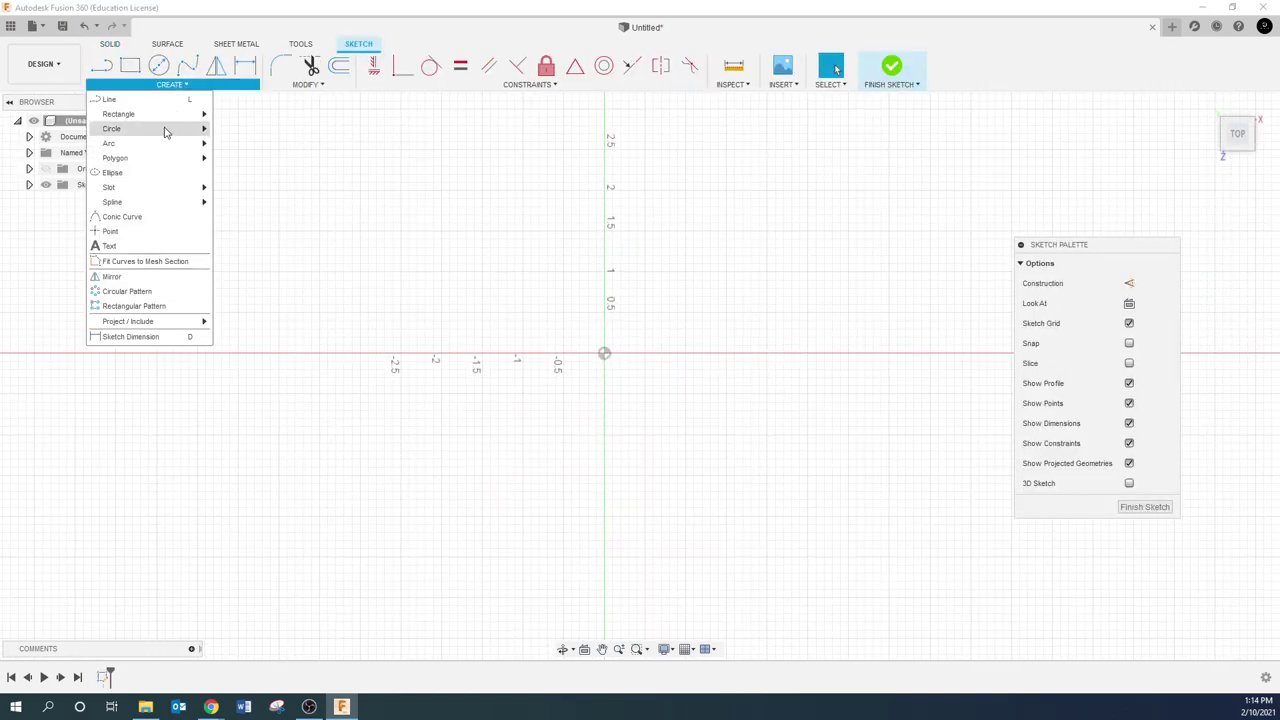
mouse_move(158, 120)
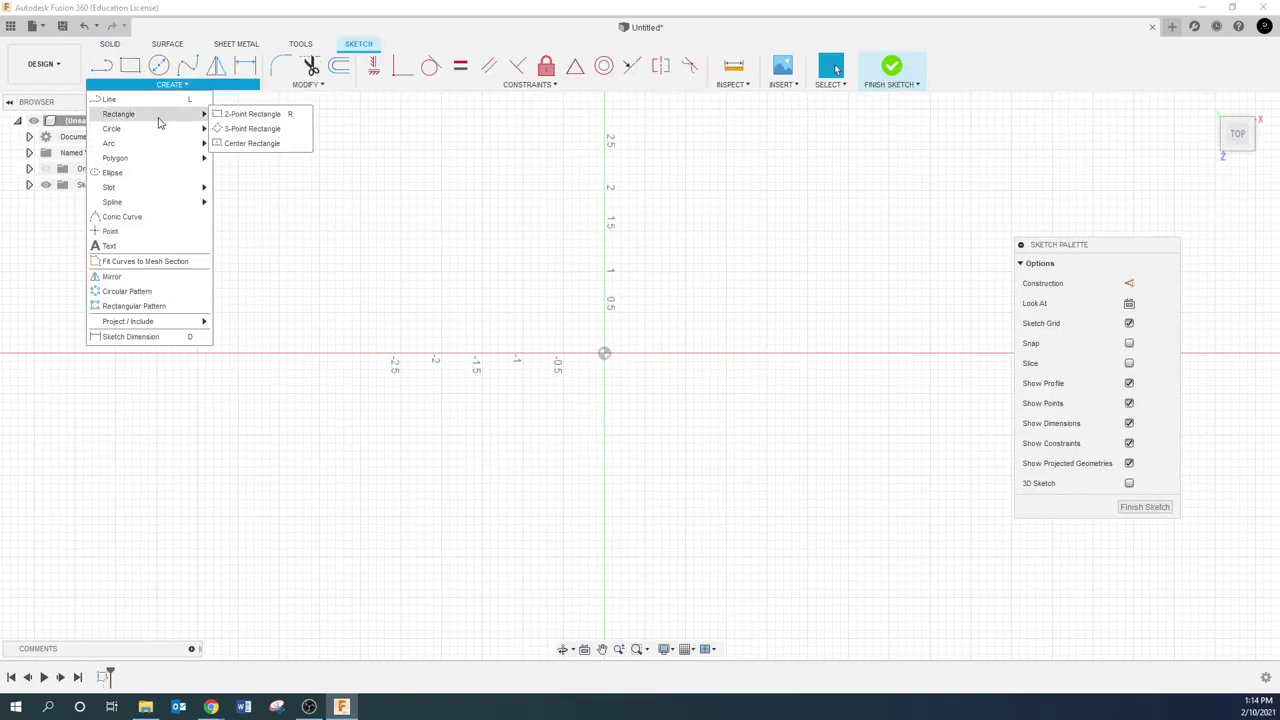
click(248, 143)
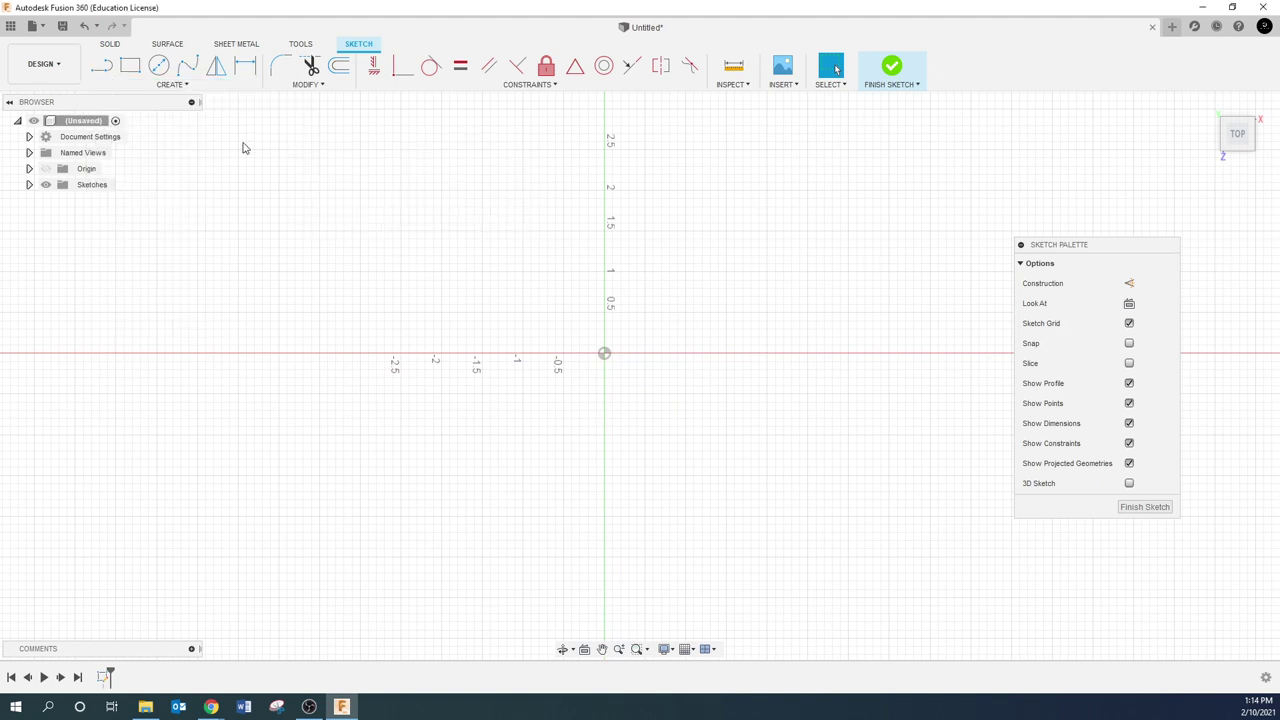
click(604, 354)
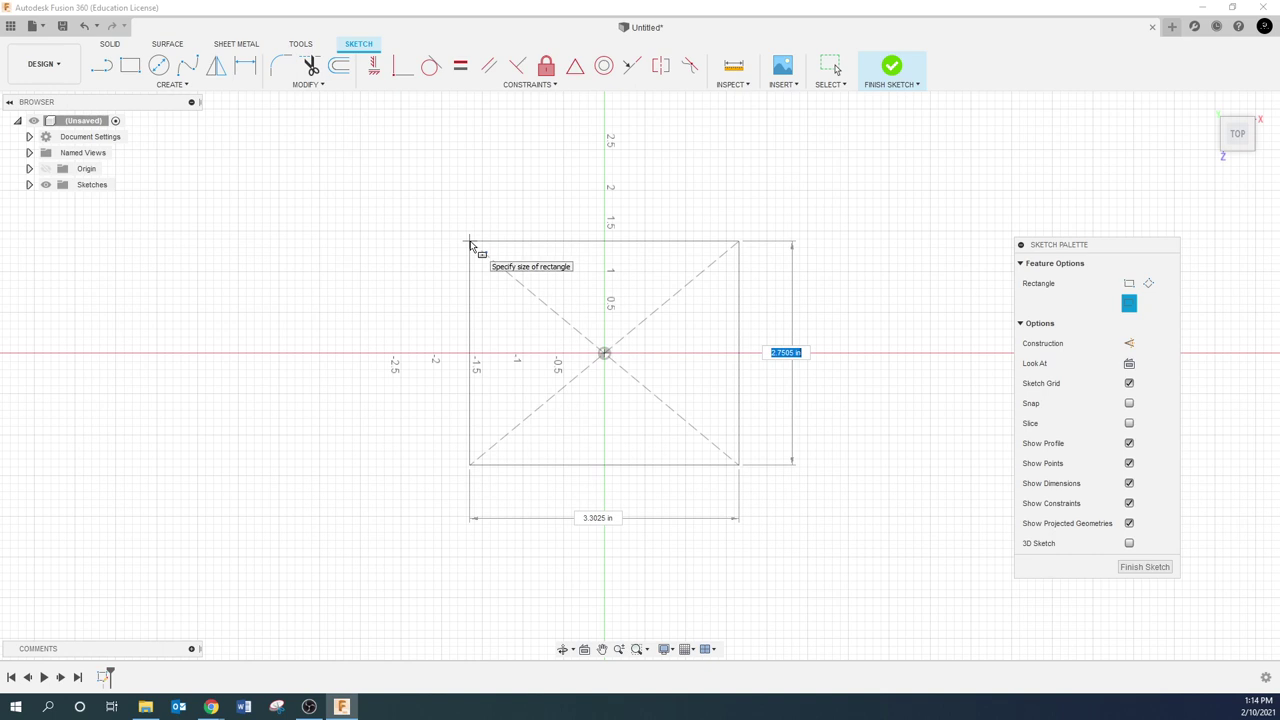
click(470, 243)
key(Escape)
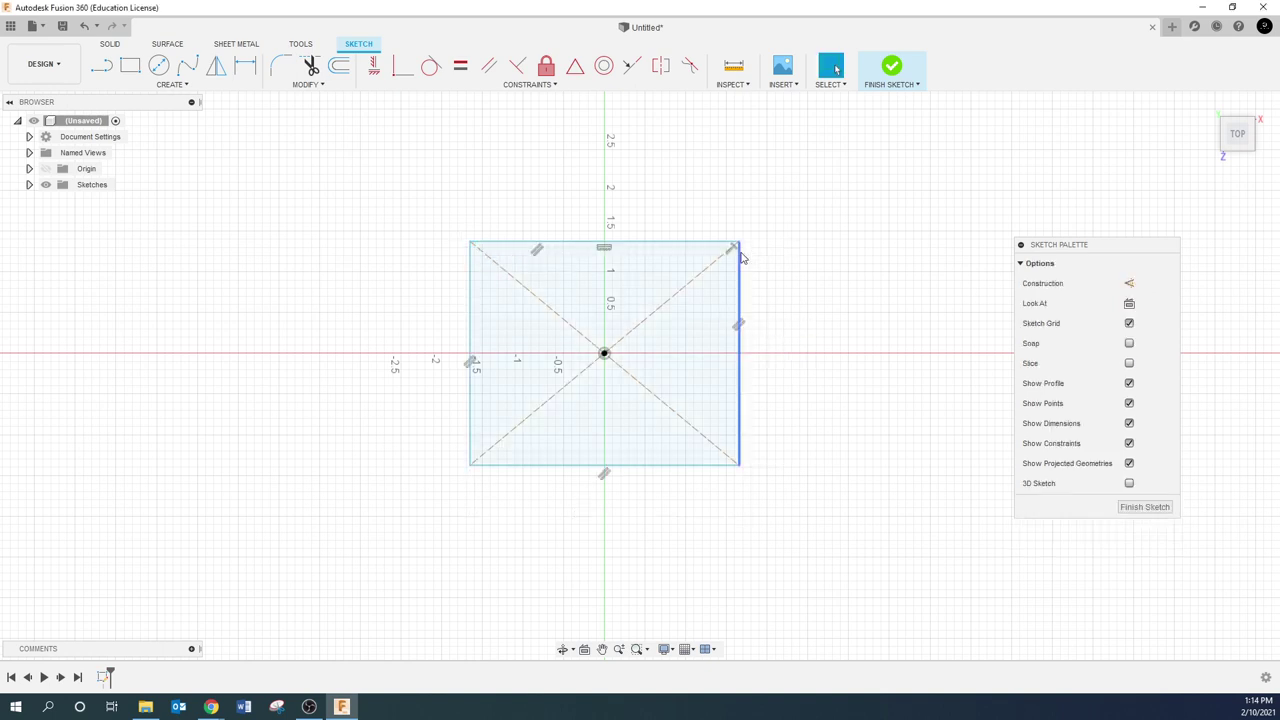
Apply an Equal constraint between two adjacent sides of the rectangle to make it a square
click(620, 247)
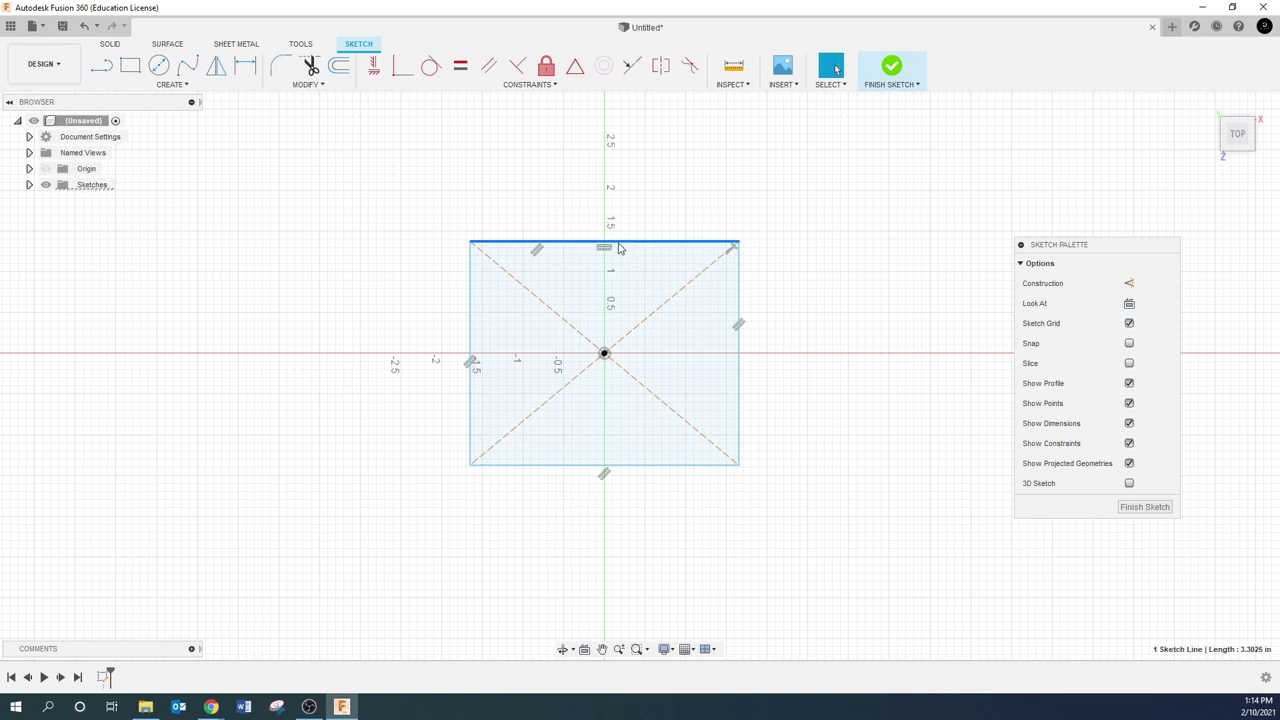
shift+click(471, 268)
click(460, 65)
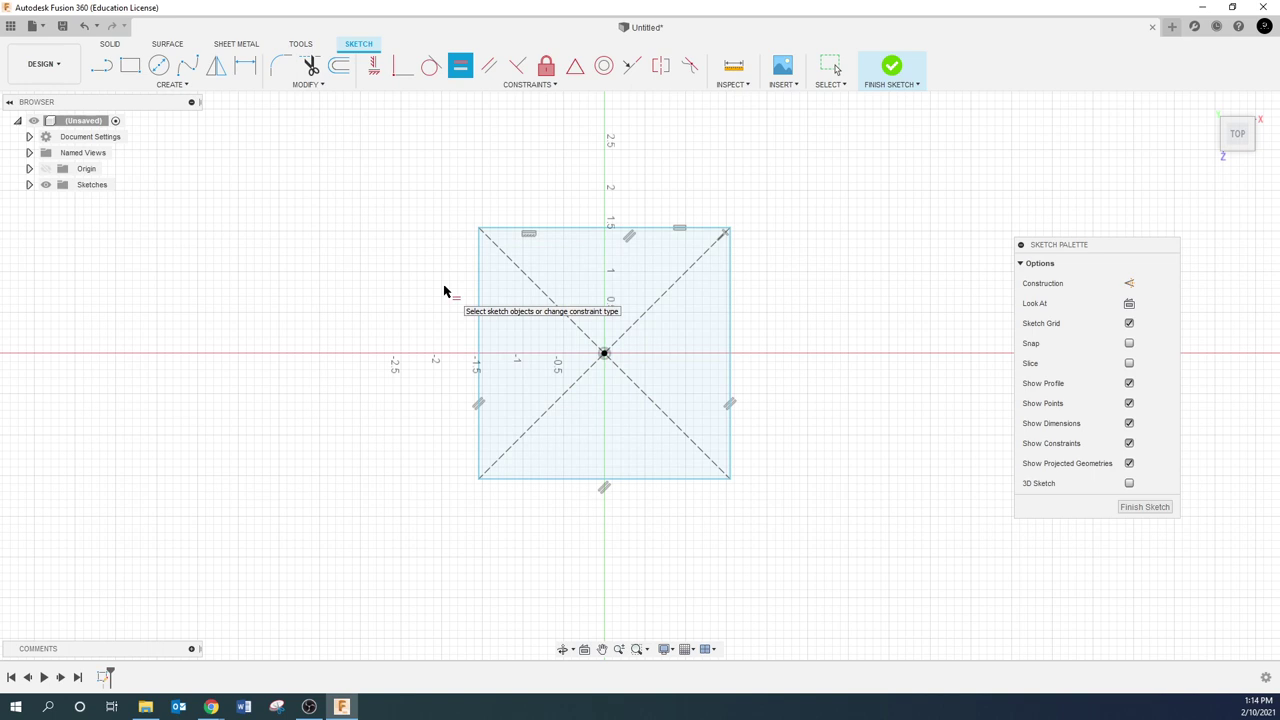
Dimension one vertical side of the square to 4 in
key(d)
click(480, 266)
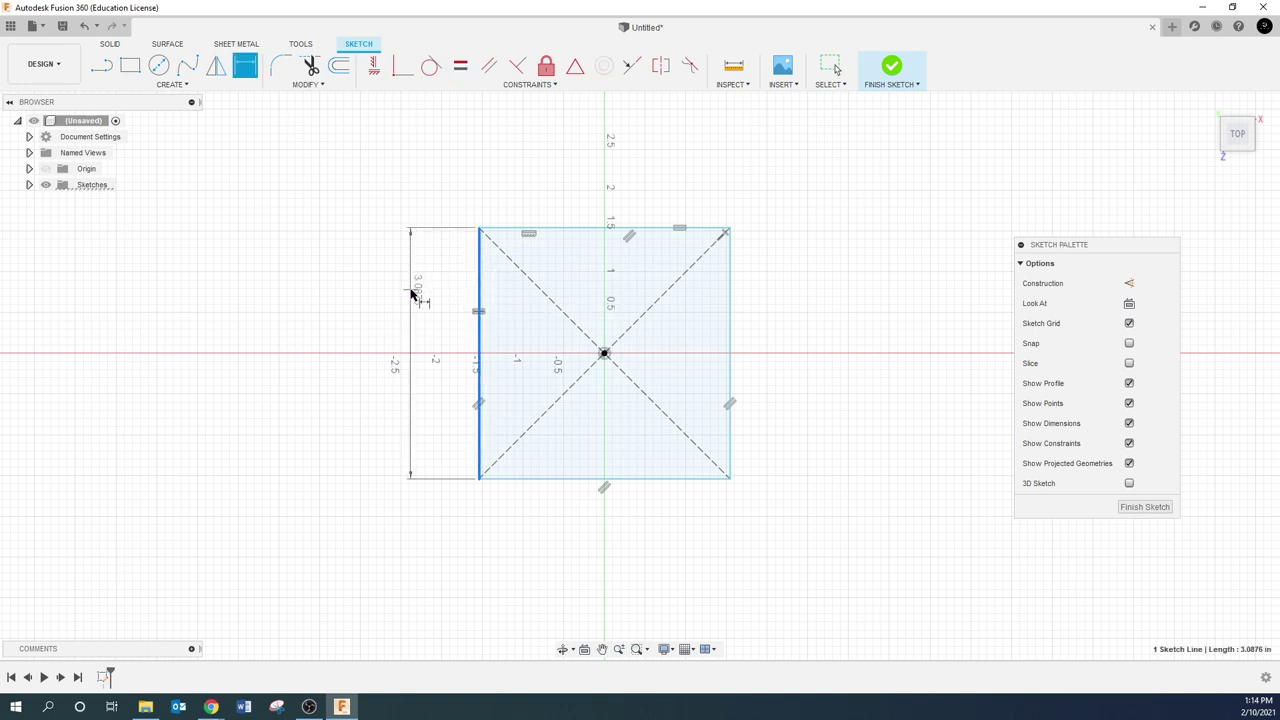
click(414, 290)
text(4)
key(Return)
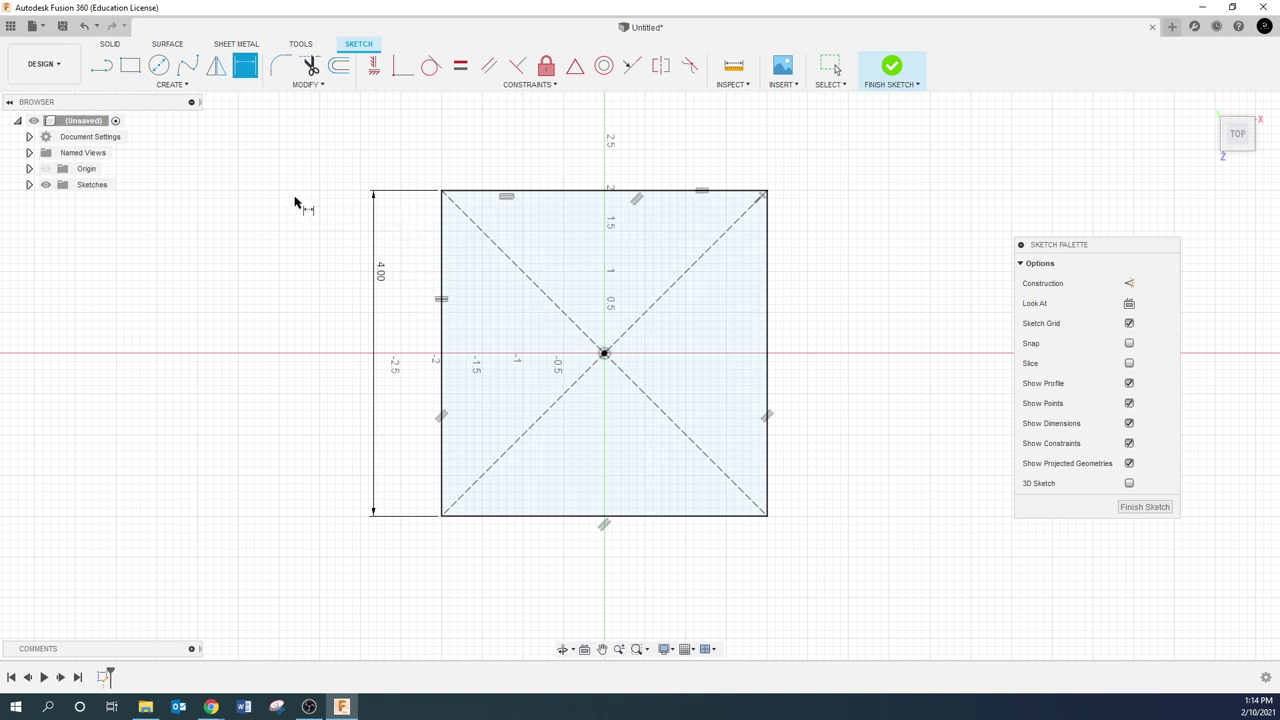
key(Escape)
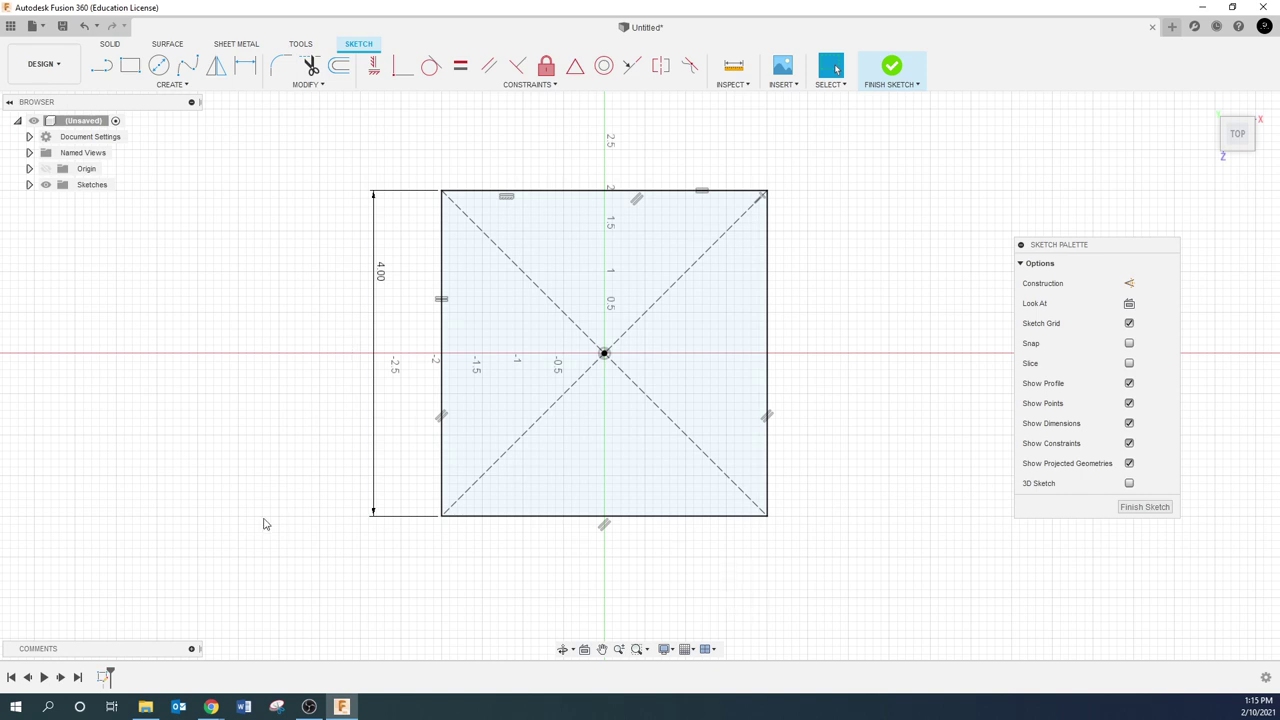
Switch to the home view and extrude the square profile upward as a new body to form a flat plate
key(F6)
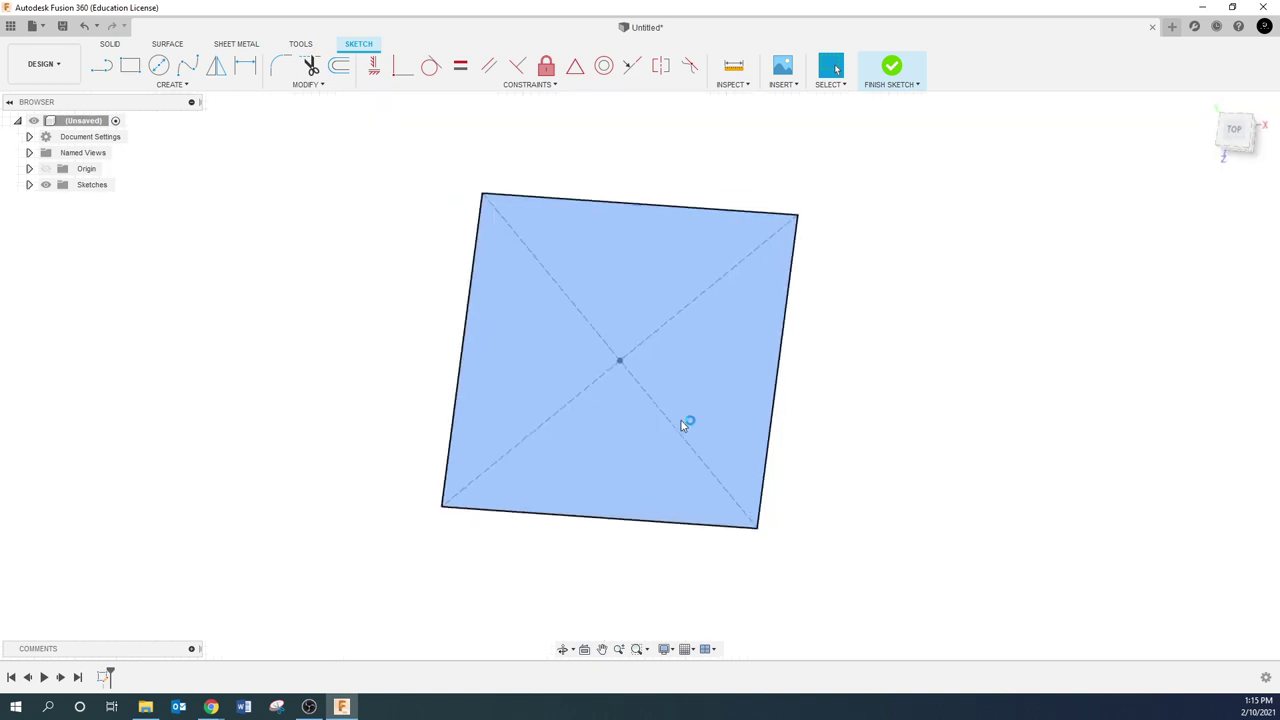
key(e)
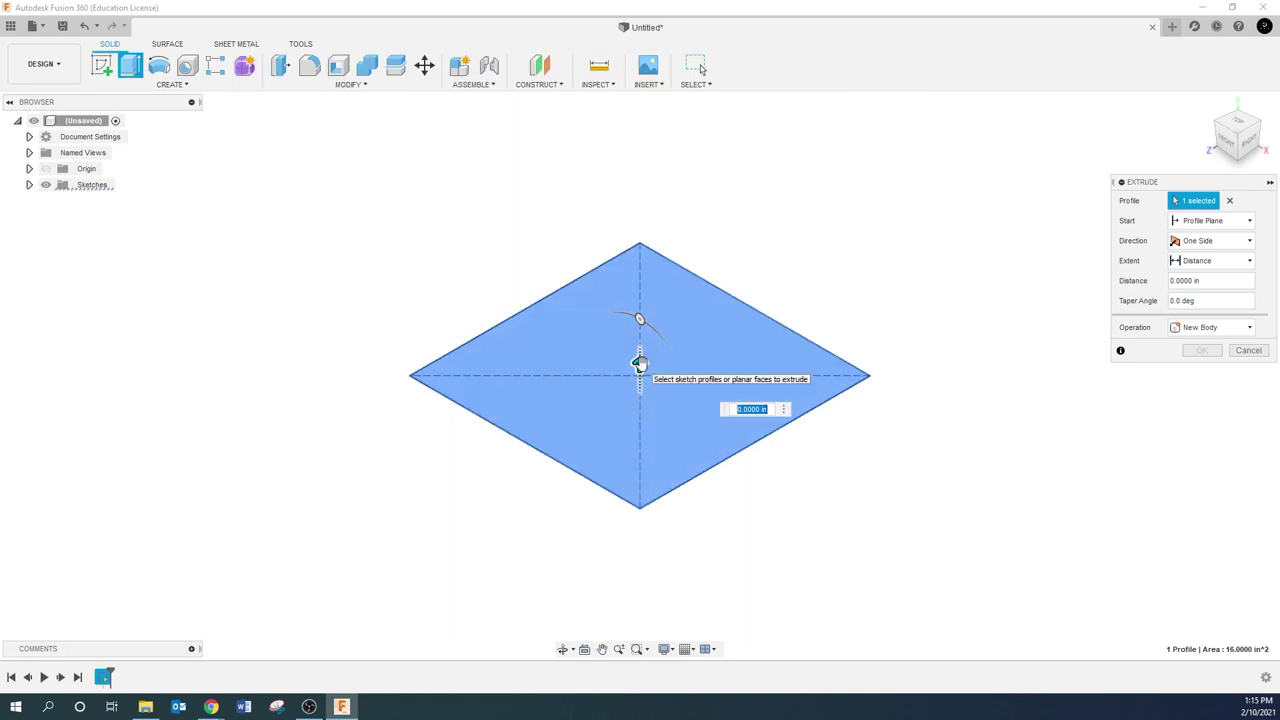
drag(640, 360, 639, 330)
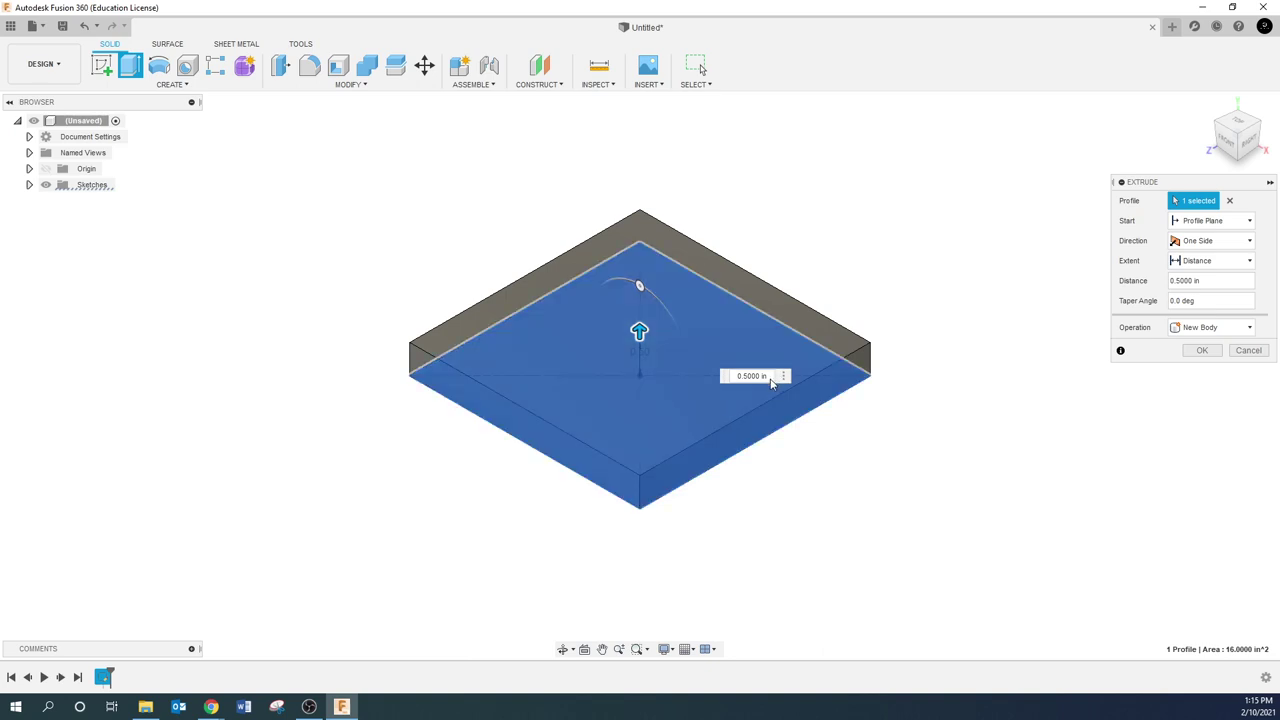
click(773, 378)
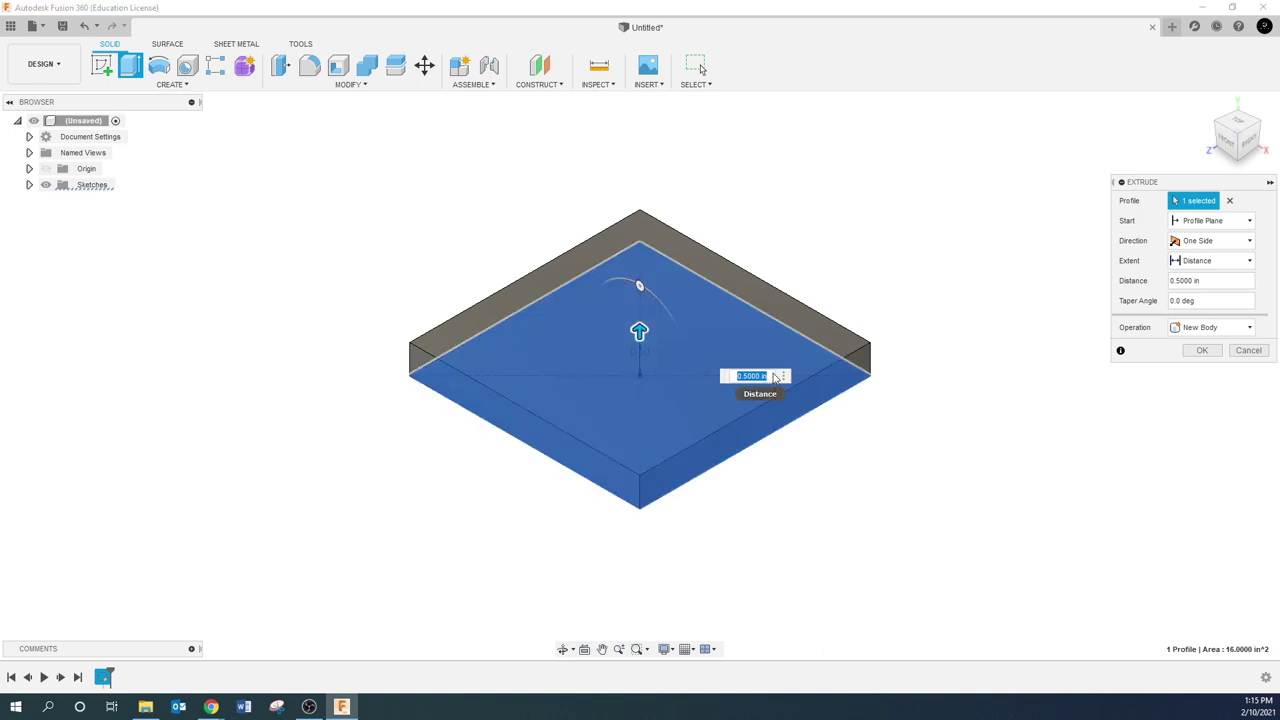
key(Return)
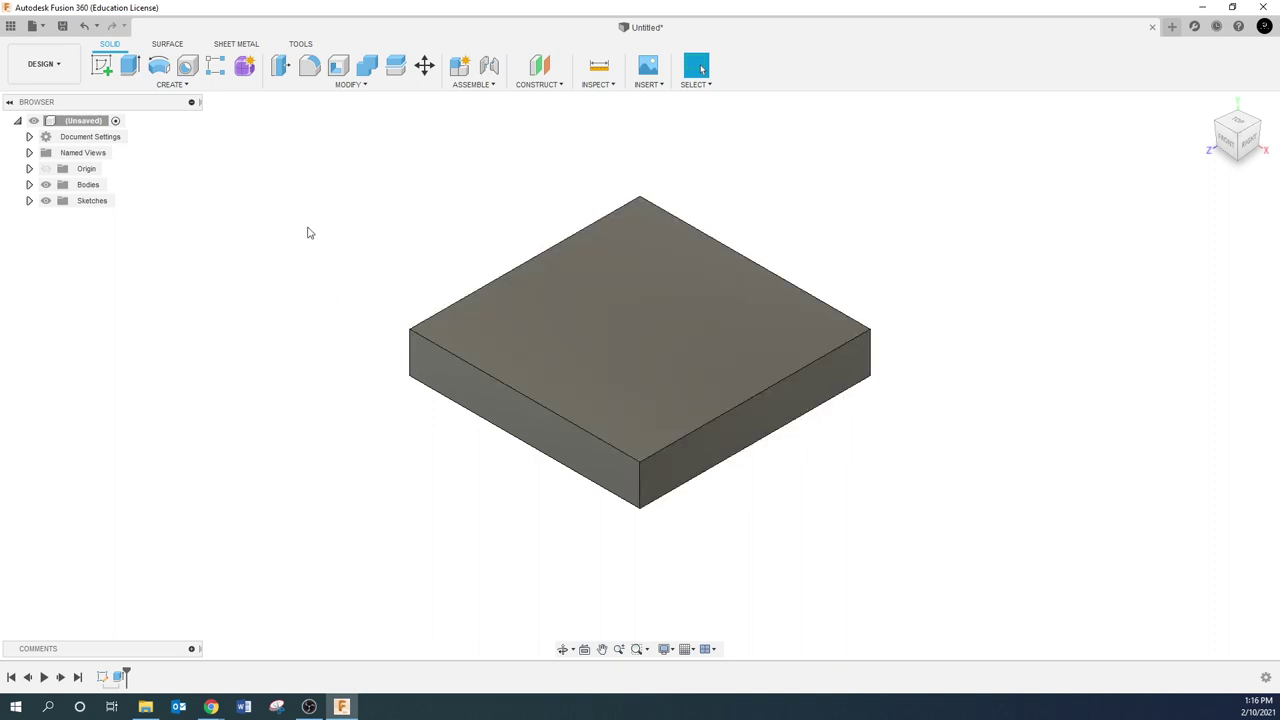
Sketch a center diameter circle of about 1.17 in on the plate's top face, centered on the origin
click(593, 339)
right_click(595, 334)
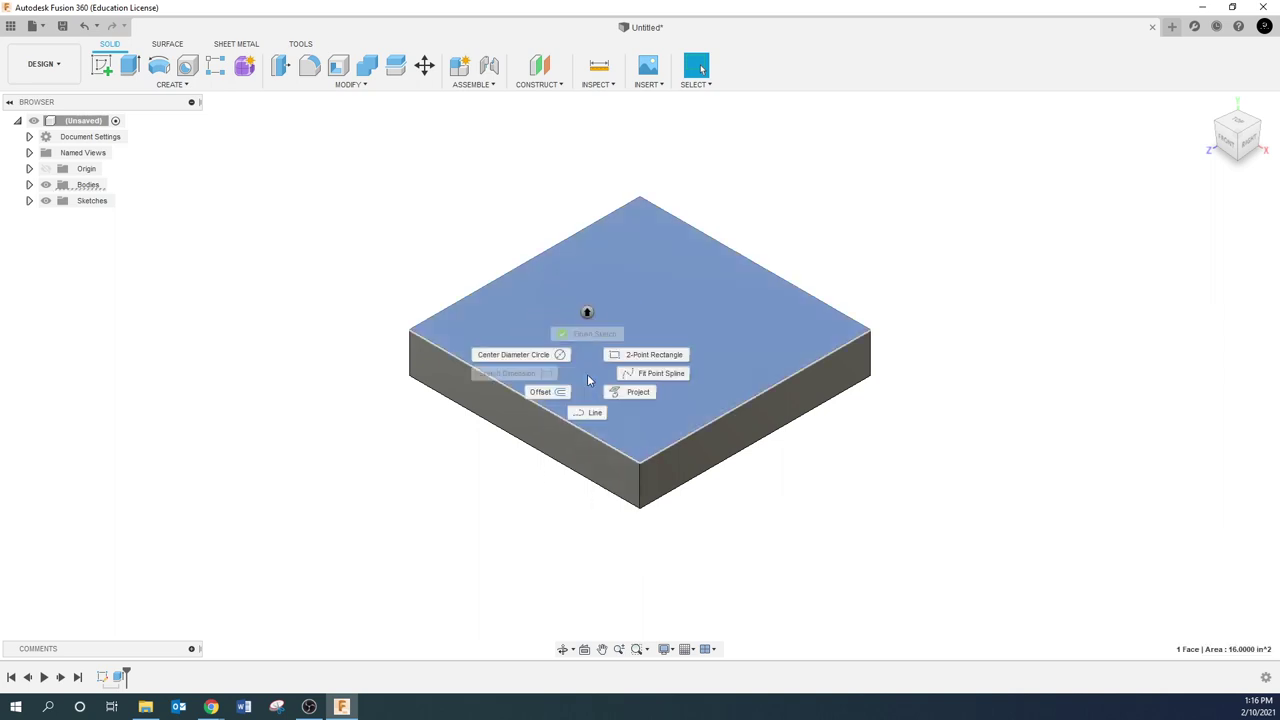
click(588, 380)
right_click(590, 360)
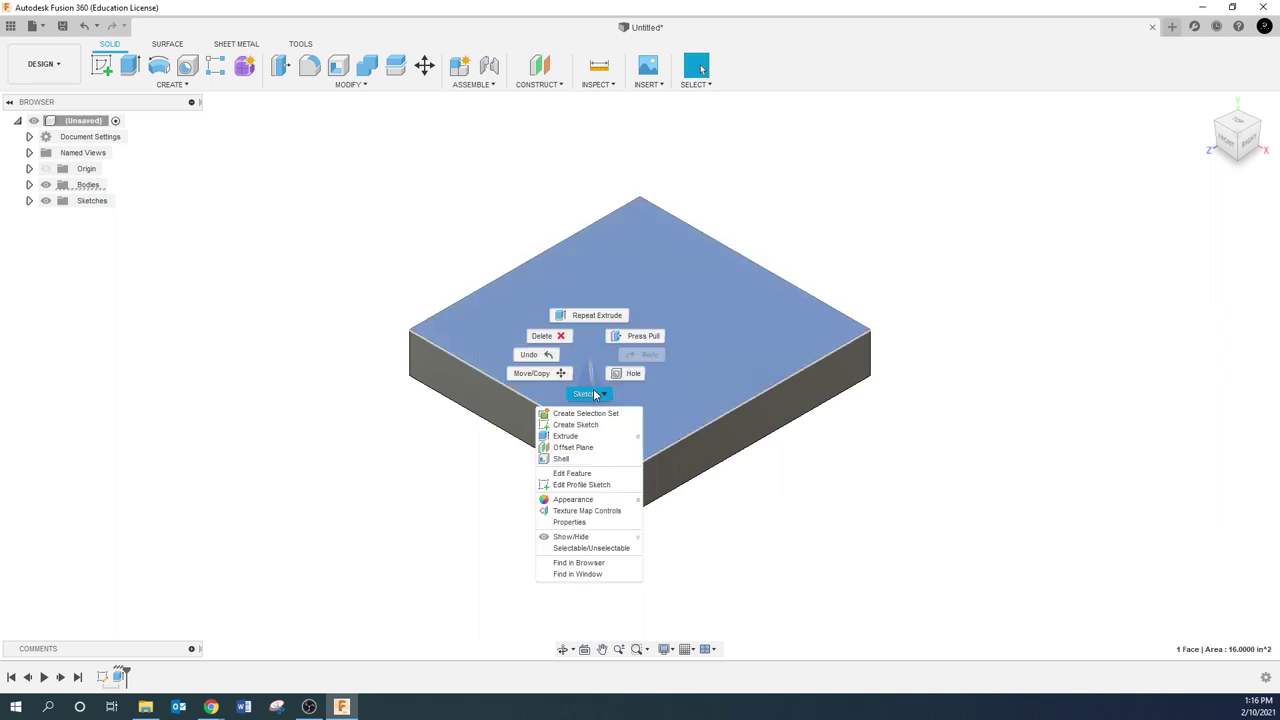
mouse_move(594, 395)
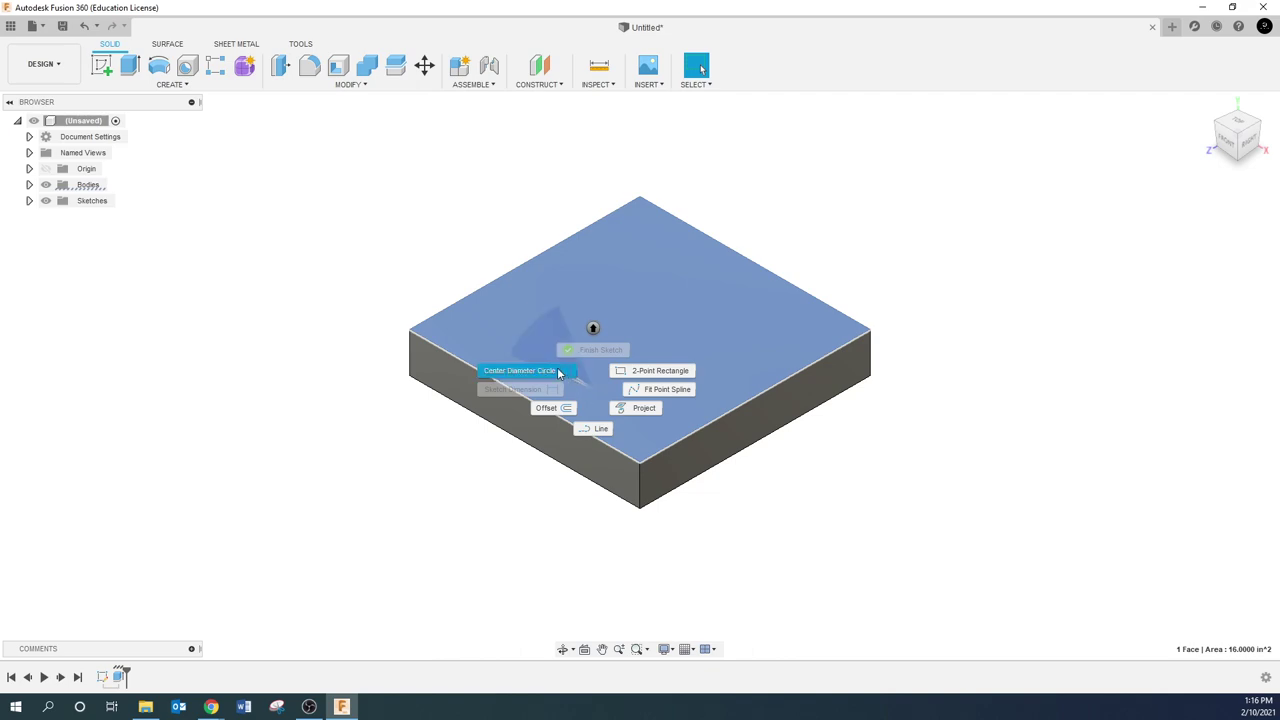
click(560, 372)
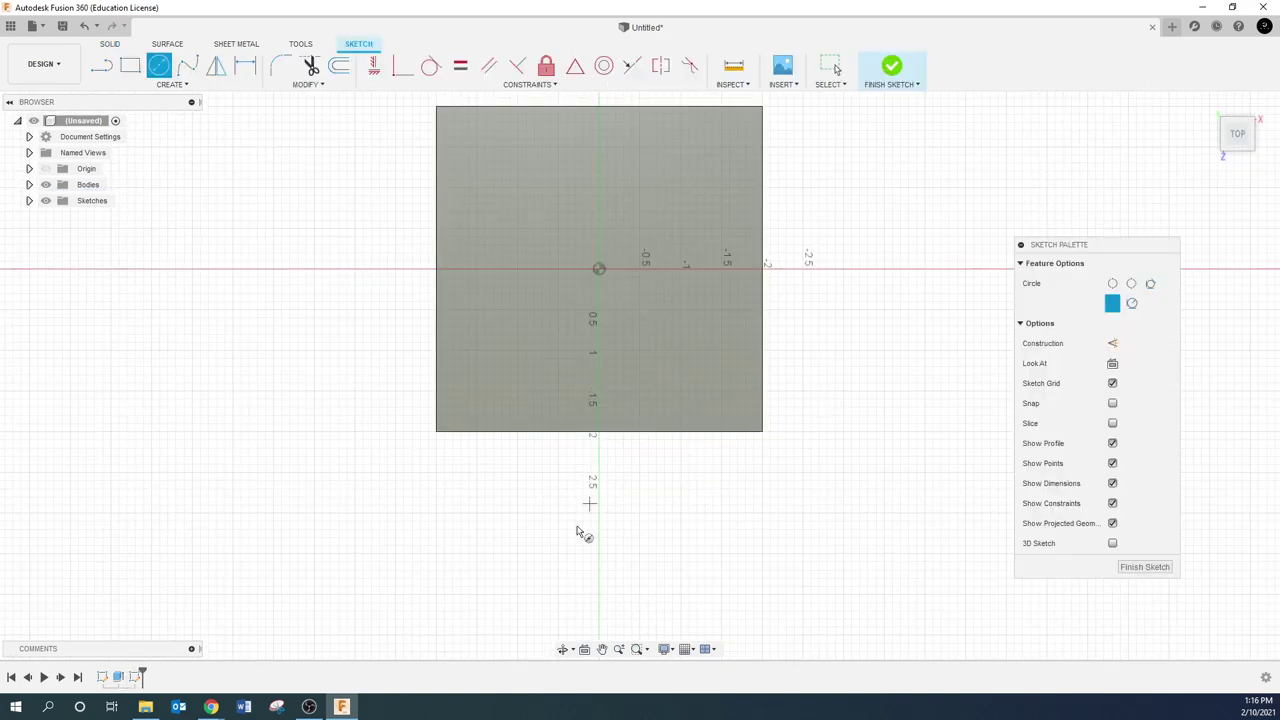
click(603, 650)
drag(611, 509, 580, 589)
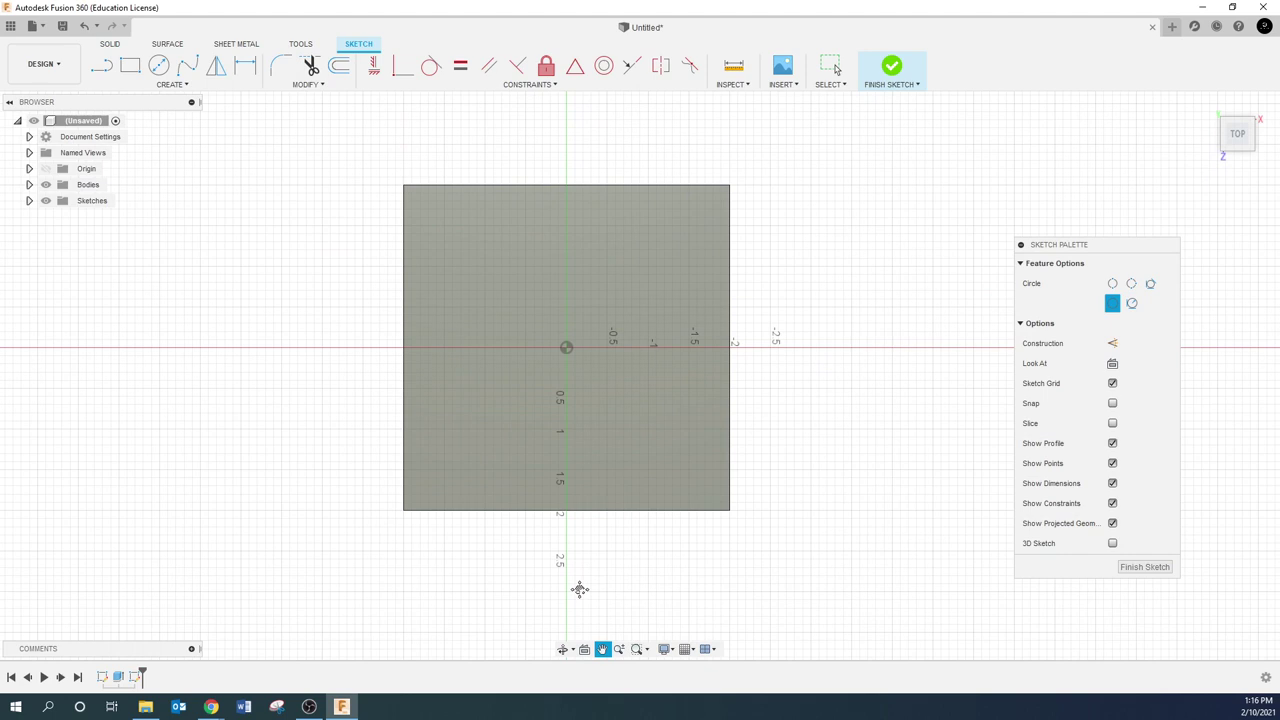
key(Escape)
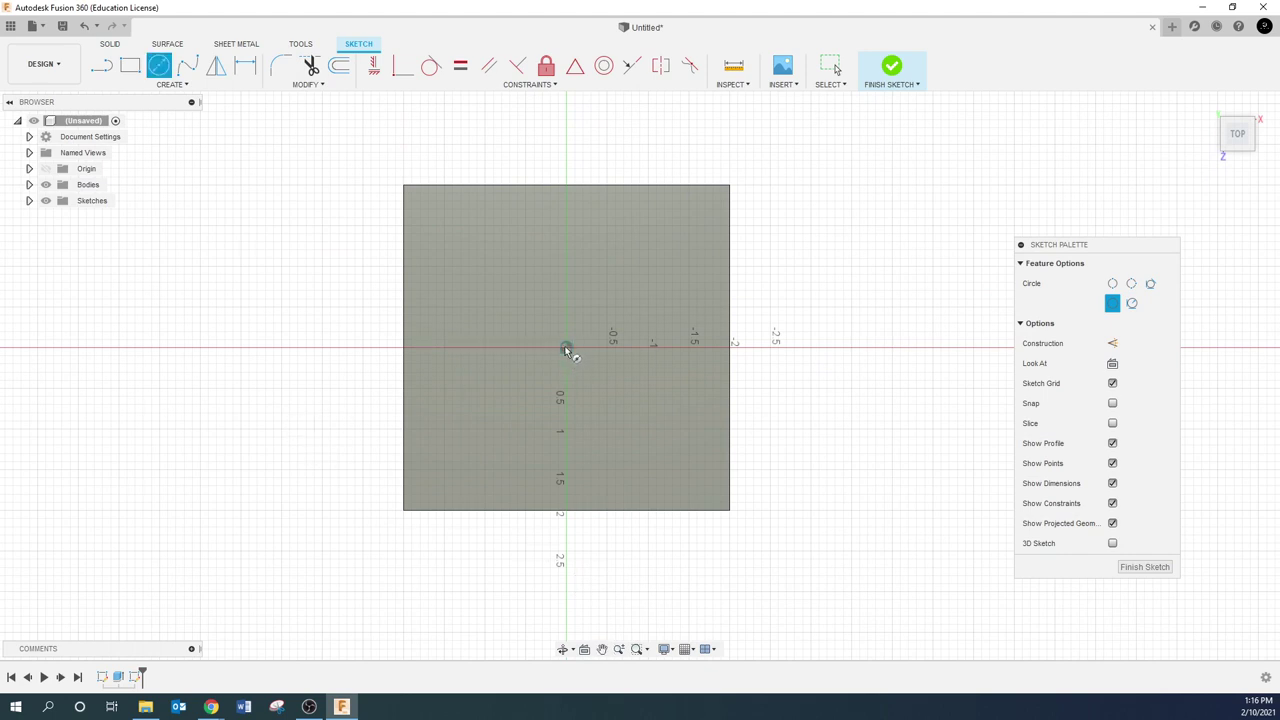
click(566, 348)
click(520, 362)
Dimension the circle's diameter to 1.25 in
key(d)
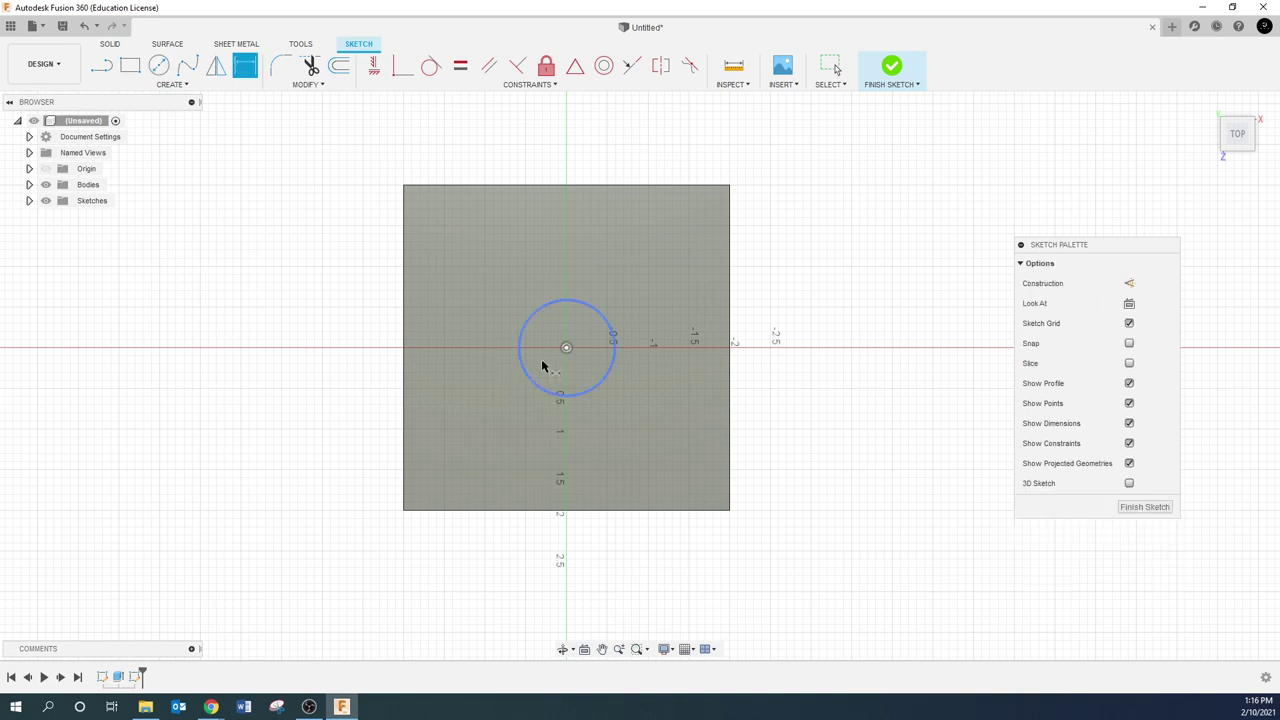
click(588, 304)
click(656, 281)
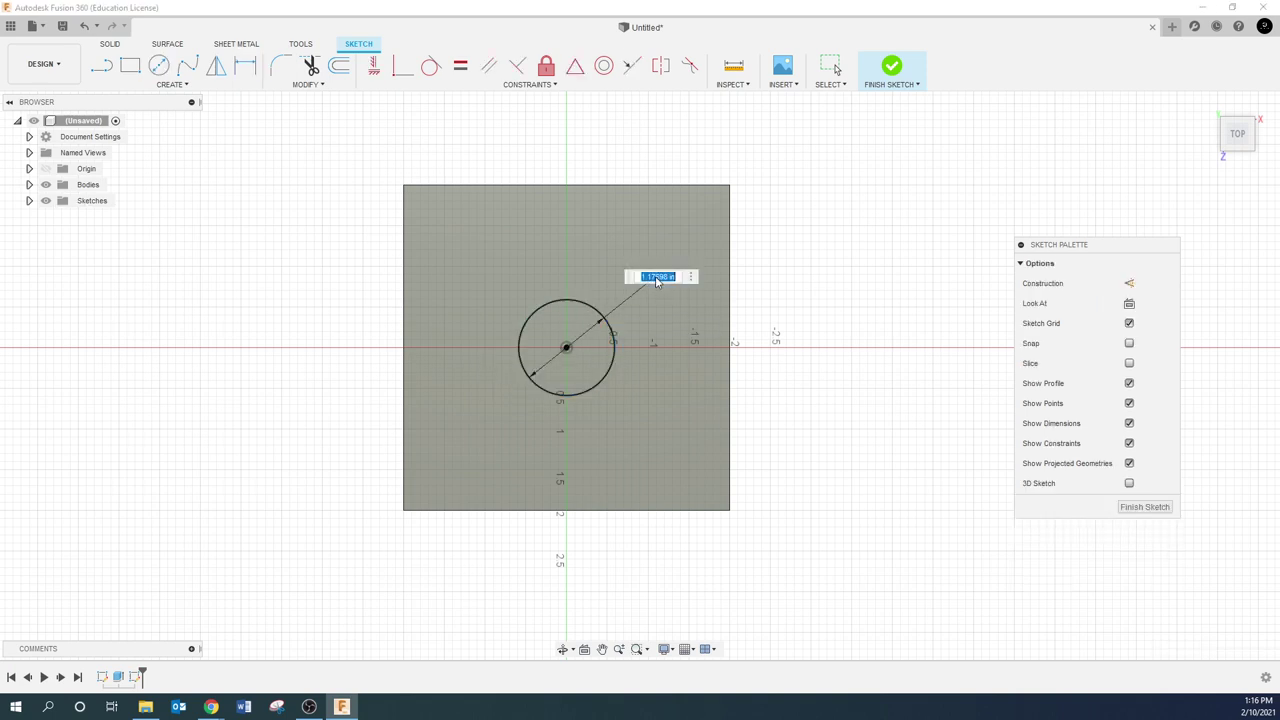
text(1.25)
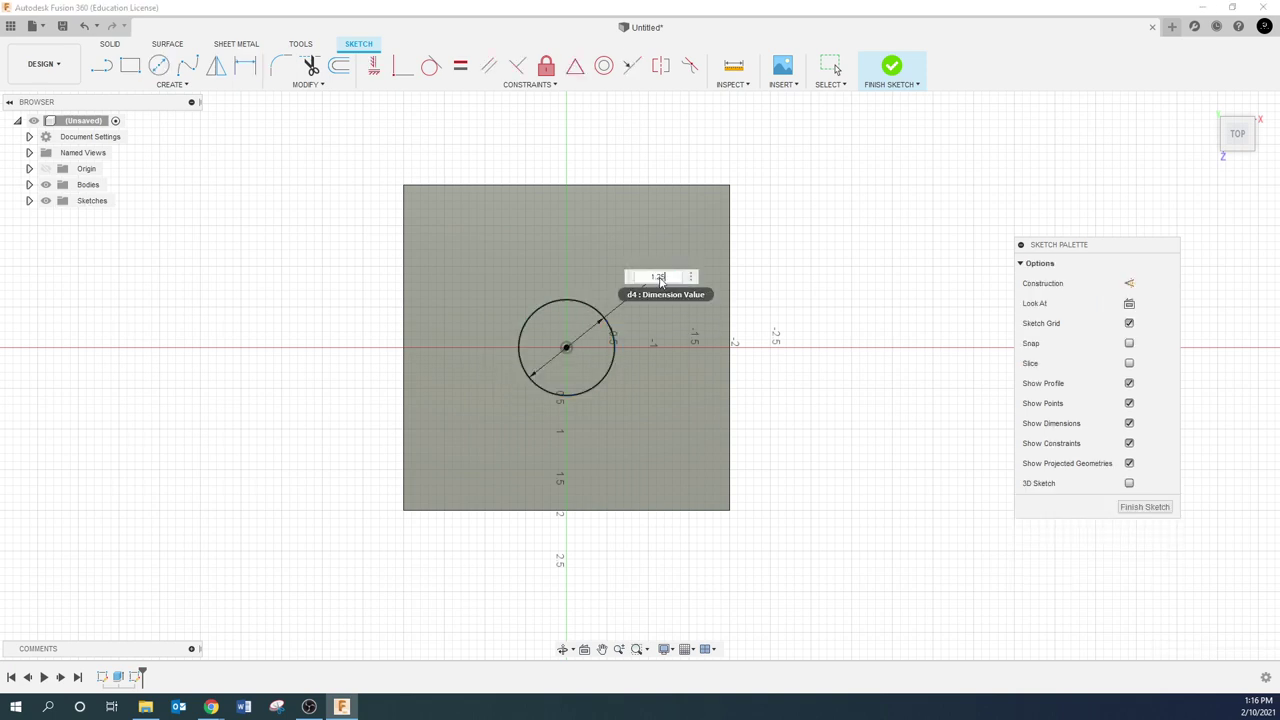
key(Return)
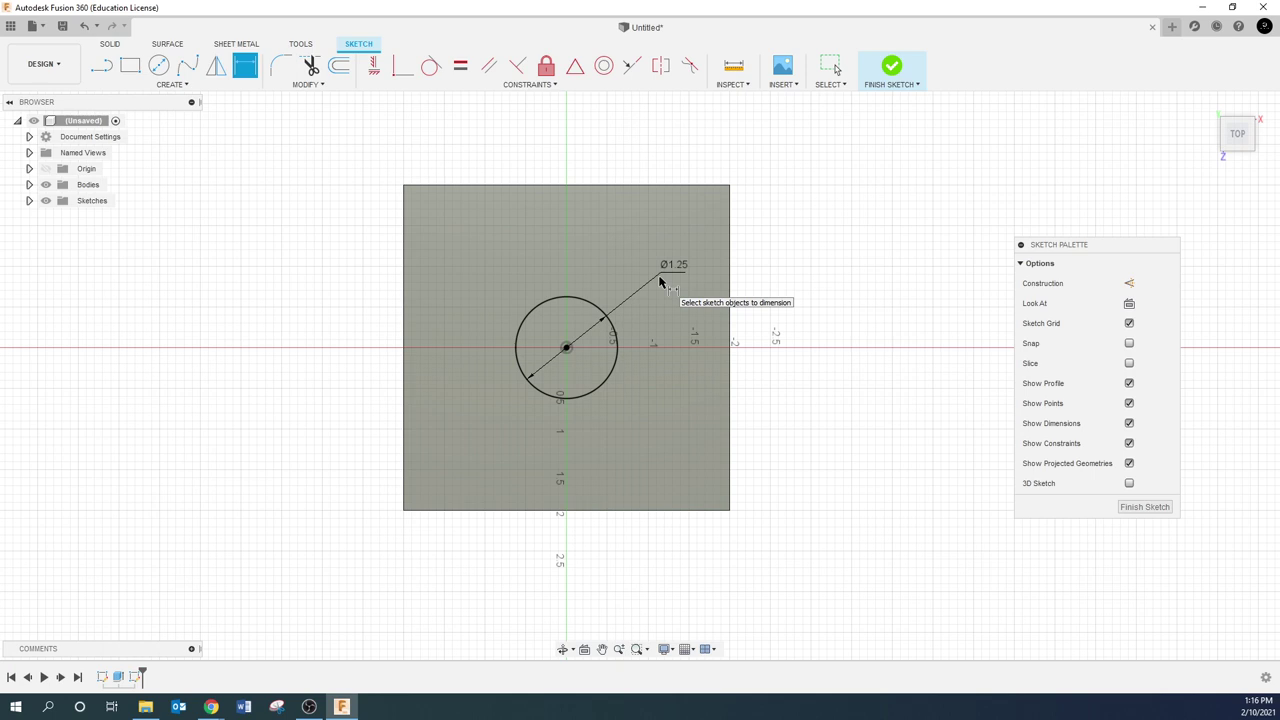
Extrude the circle as a cut with a distance of -0.125 in to make a round pocket in the plate's top face
key(F6)
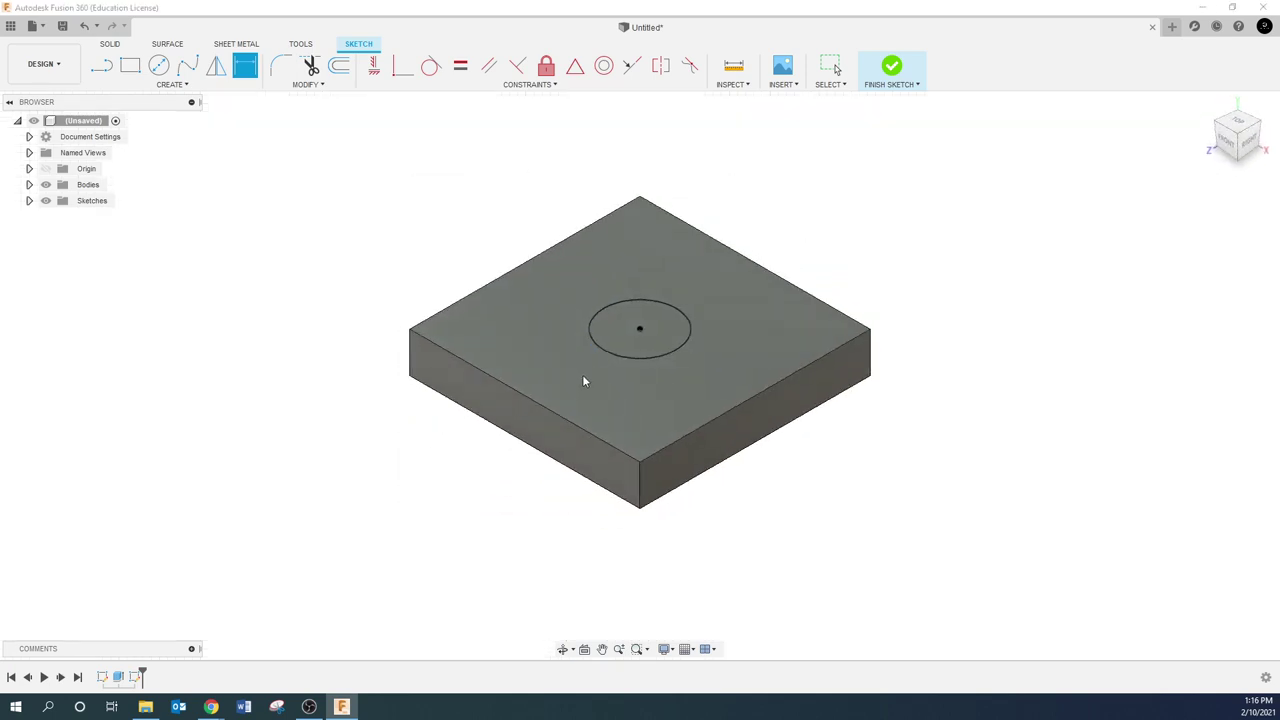
key(e)
click(619, 345)
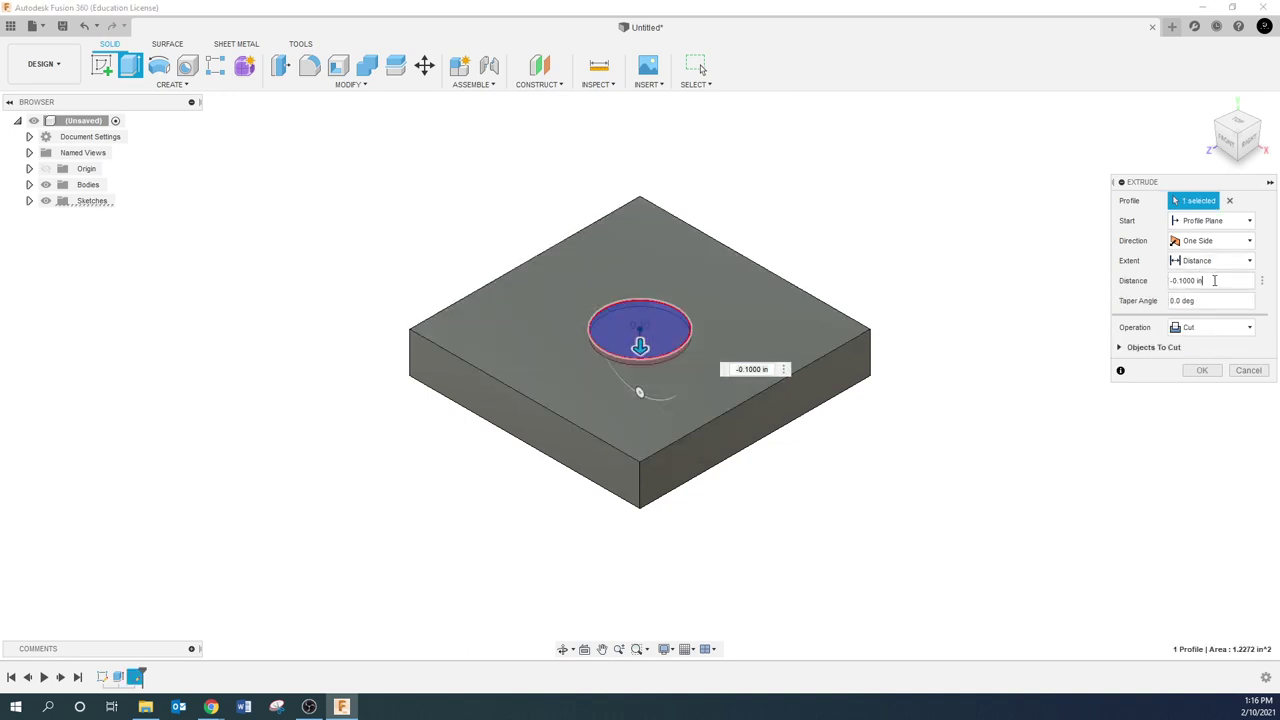
click(1214, 281)
text(-.125)
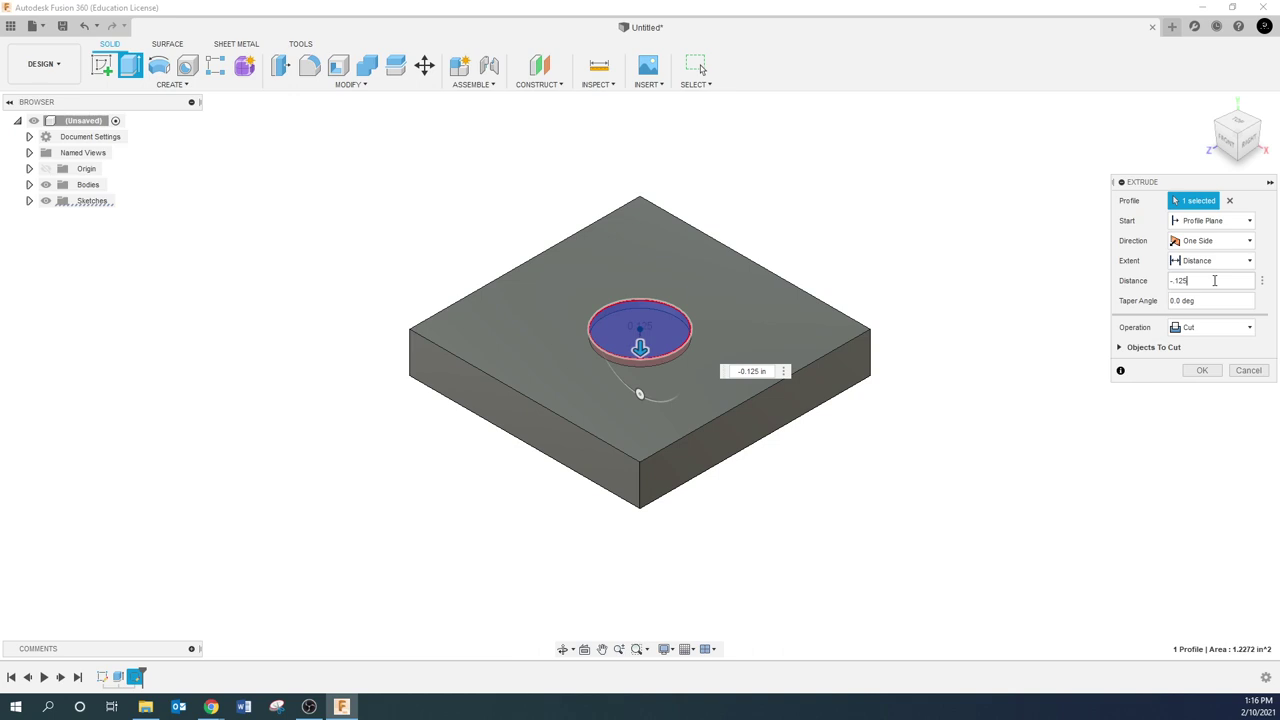
key(Return)
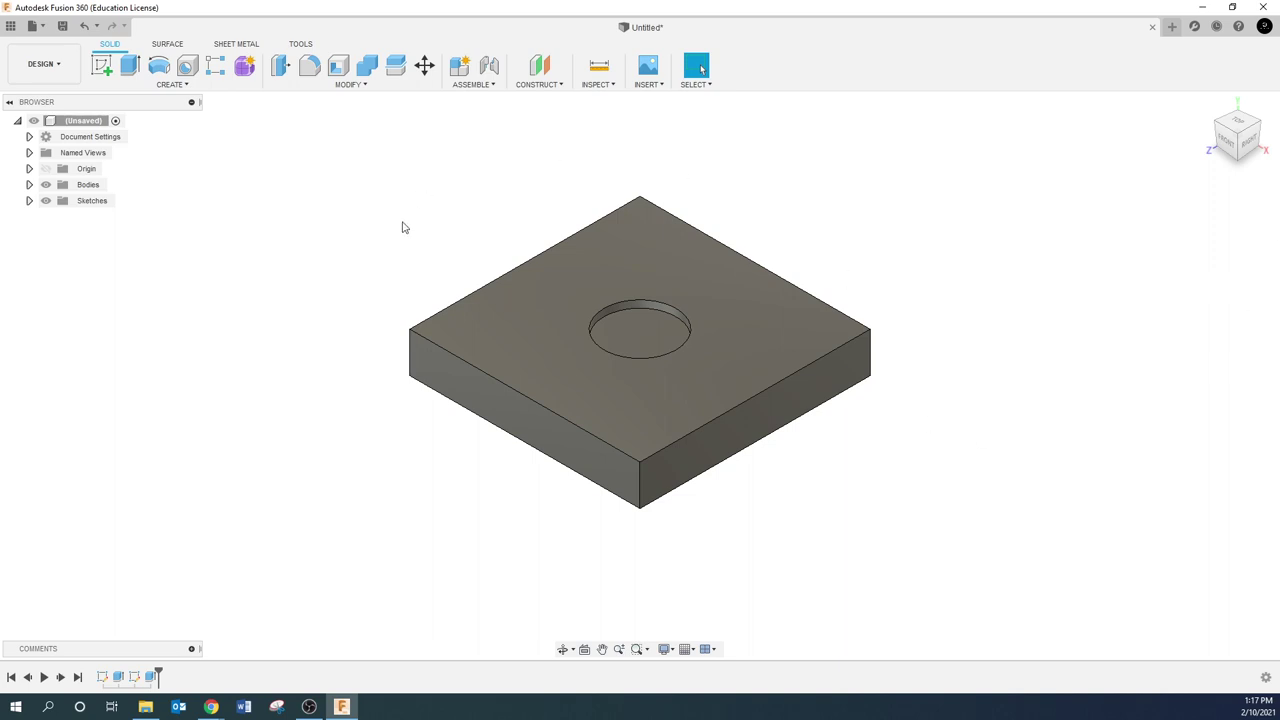
click(43, 27)
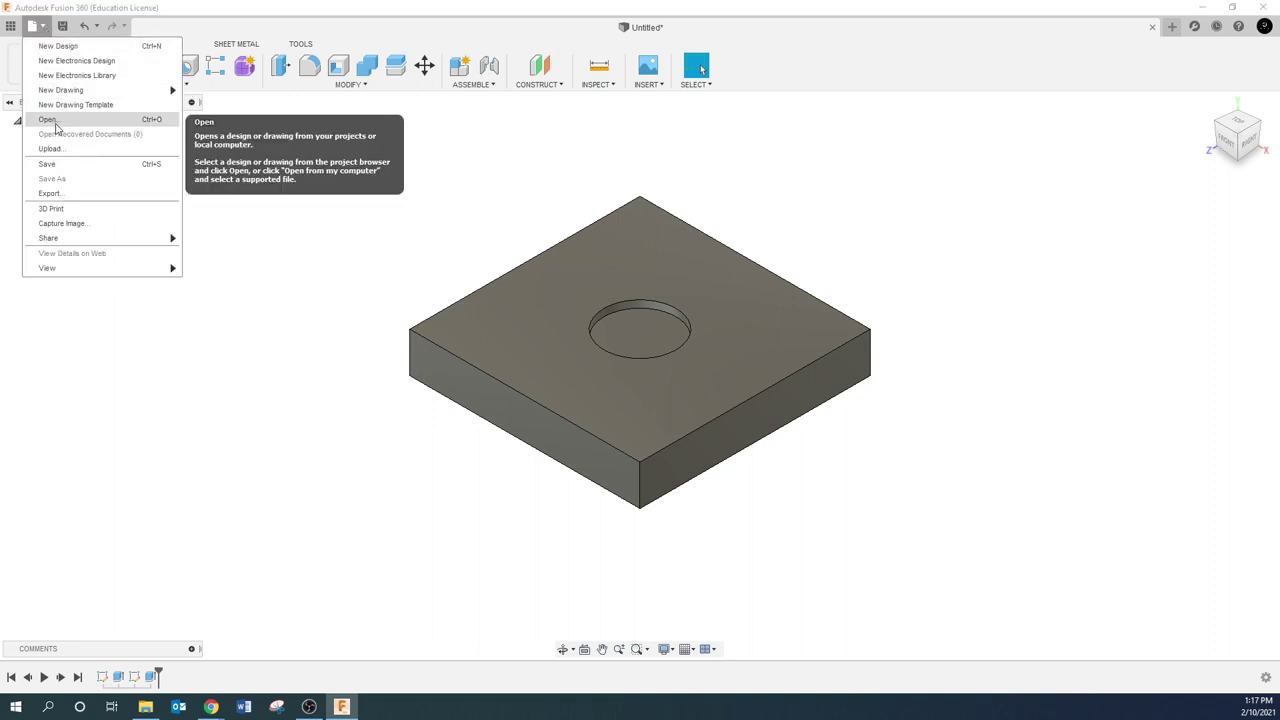
click(58, 164)
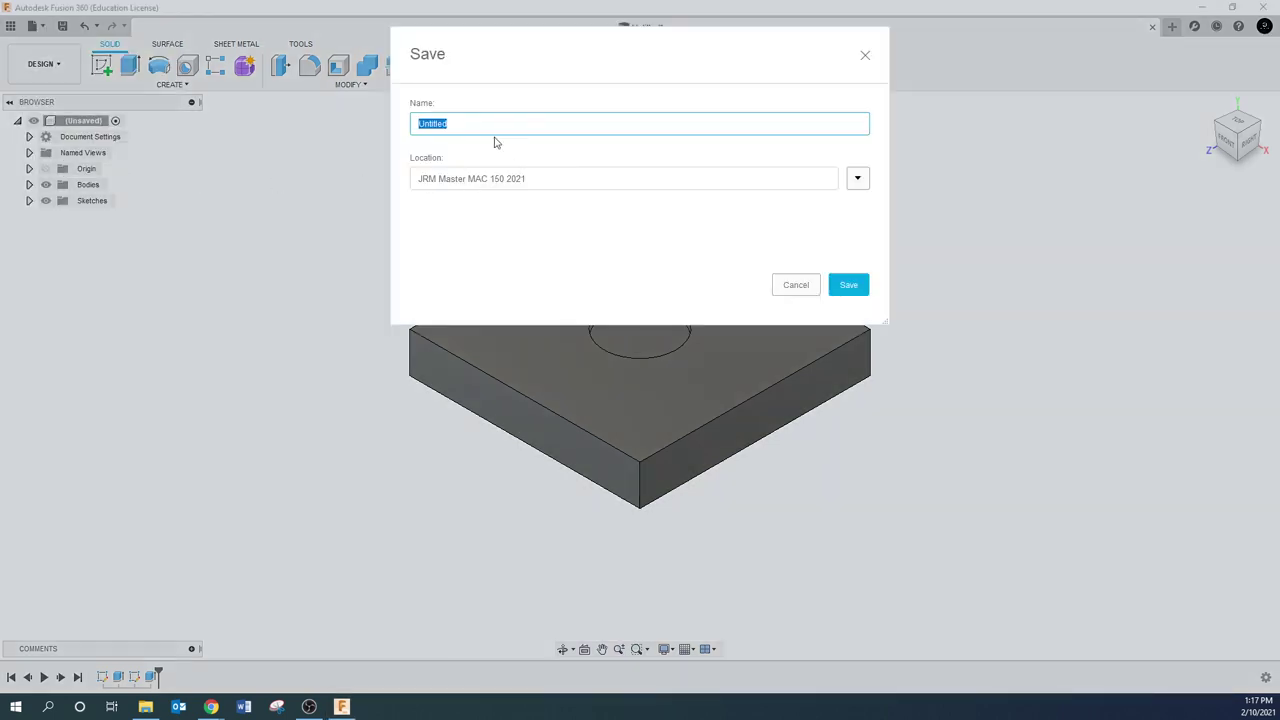
drag(491, 126, 397, 127)
text(in shop part)
key(BackSpace)
key(BackSpace)
key(BackSpace)
key(BackSpace)
key(BackSpace)
key(BackSpace)
key(BackSpace)
key(BackSpace)
key(BackSpace)
key(BackSpace)
key(BackSpace)
key(BackSpace)
key(Tab)
key(Tab)
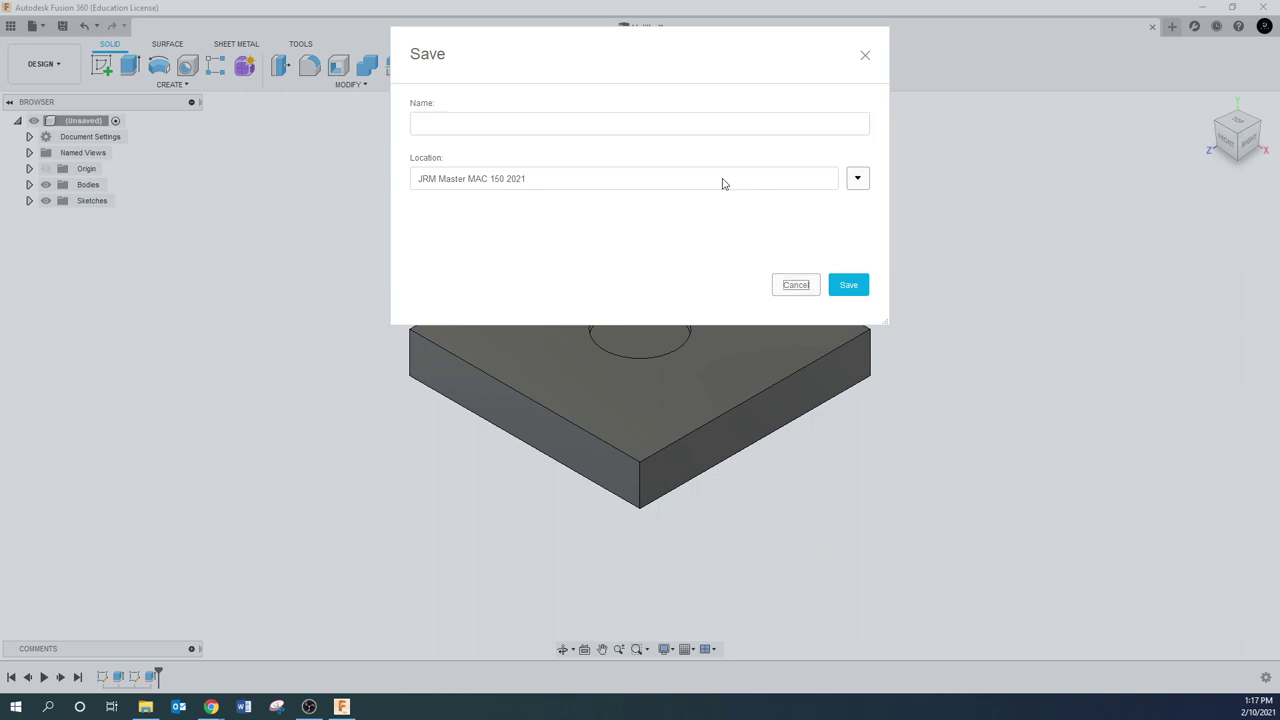
key(Return)
key(s)
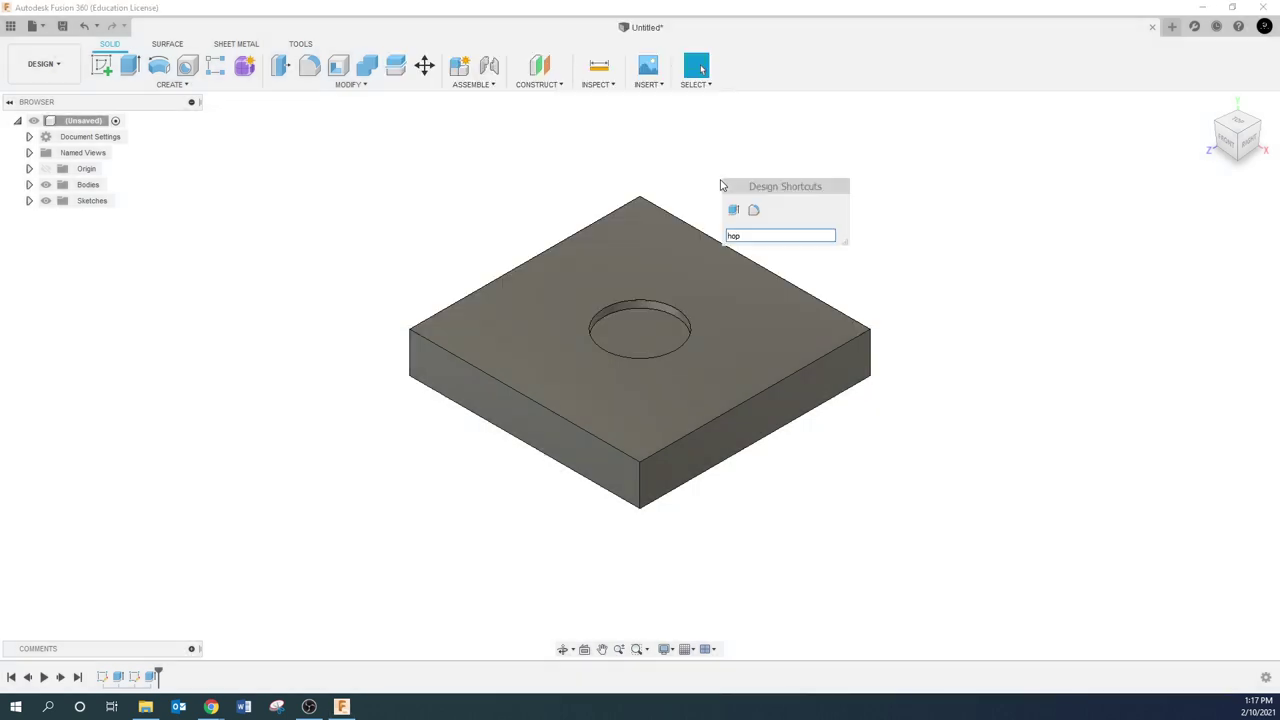
key(Escape)
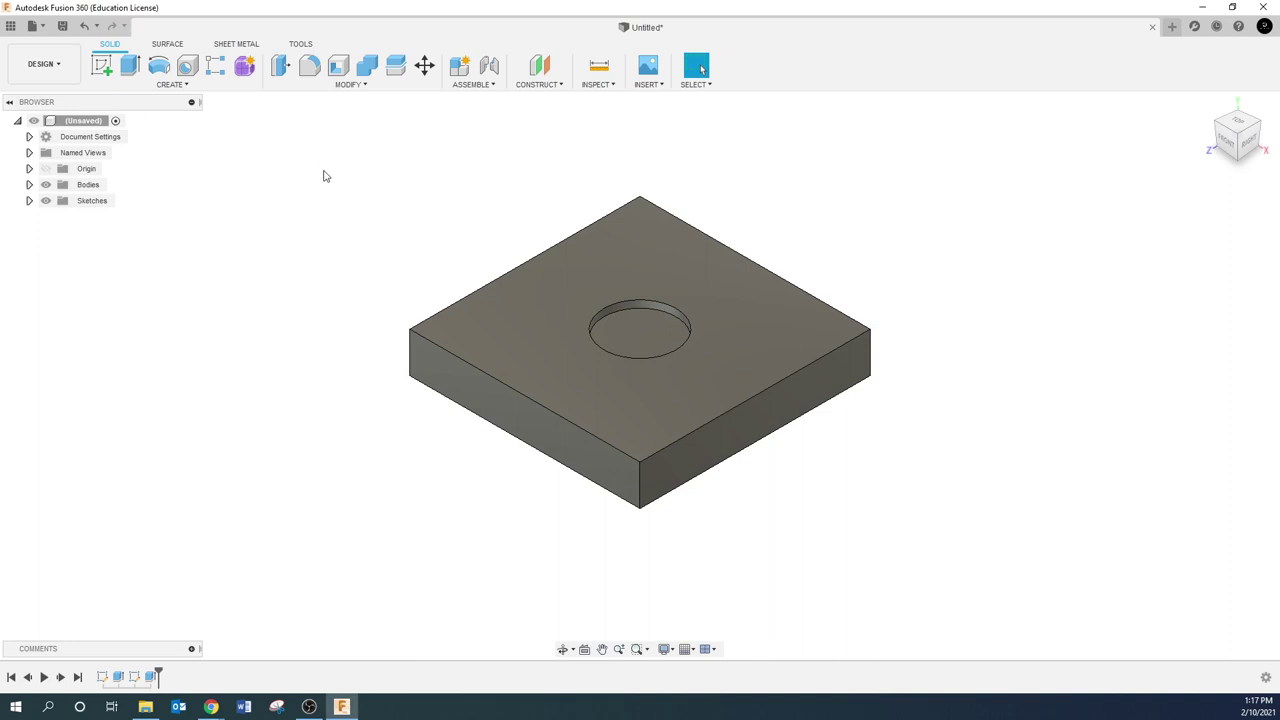
Save the design under the name IN SHOP PART 1 in the preset project location
click(33, 26)
click(50, 163)
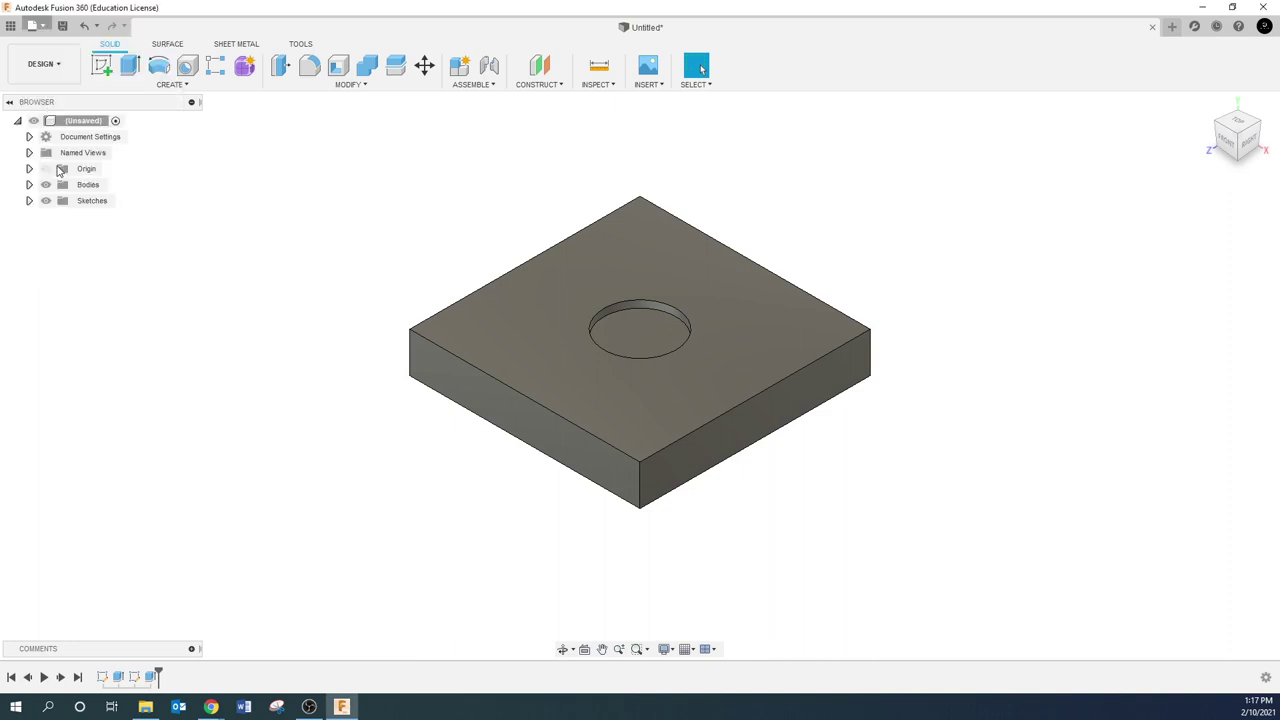
text(in)
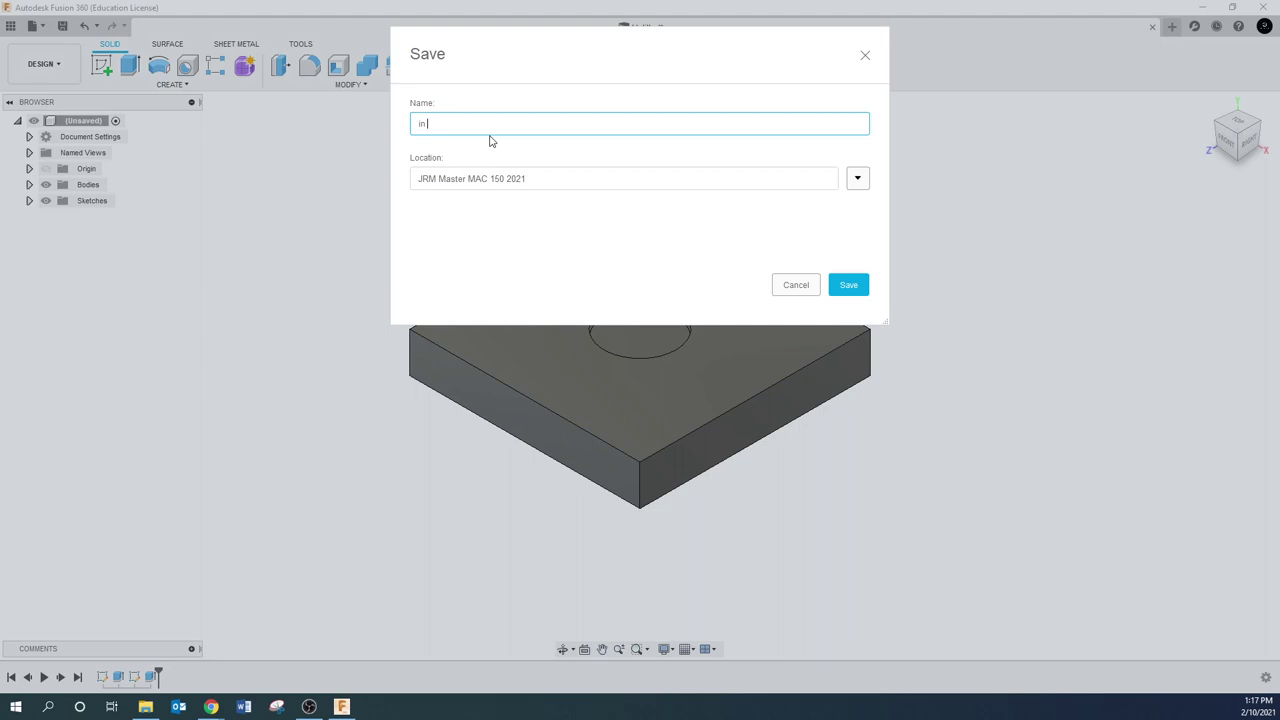
text(in)
key(BackSpace)
key(BackSpace)
text(IN SHOP PA)
click(848, 285)
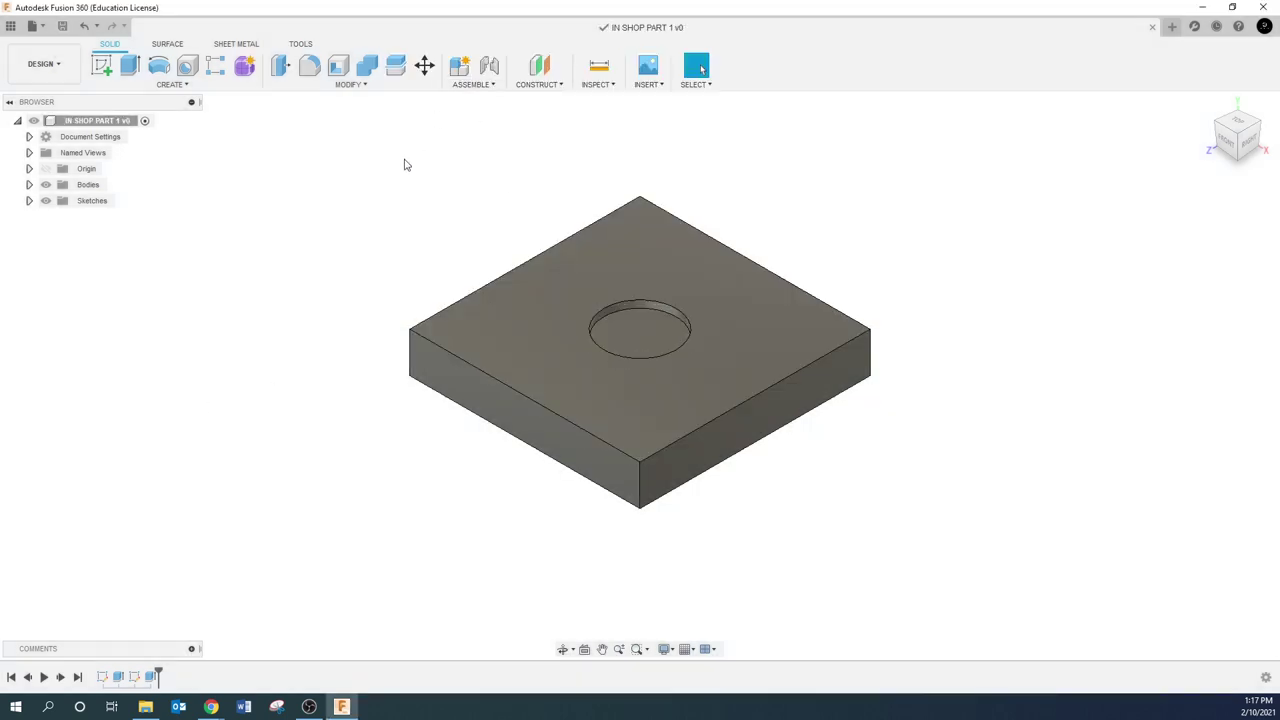
Switch to the Manufacture workspace and start a new setup for the plate
click(66, 74)
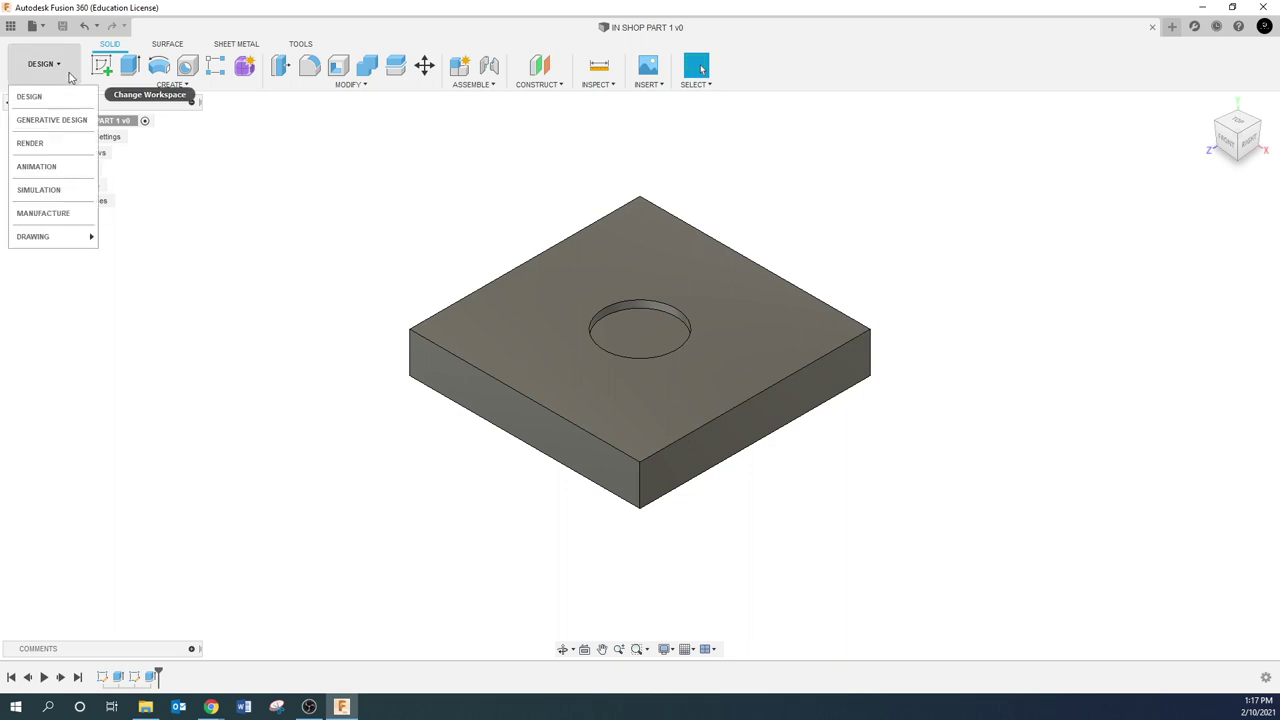
click(57, 215)
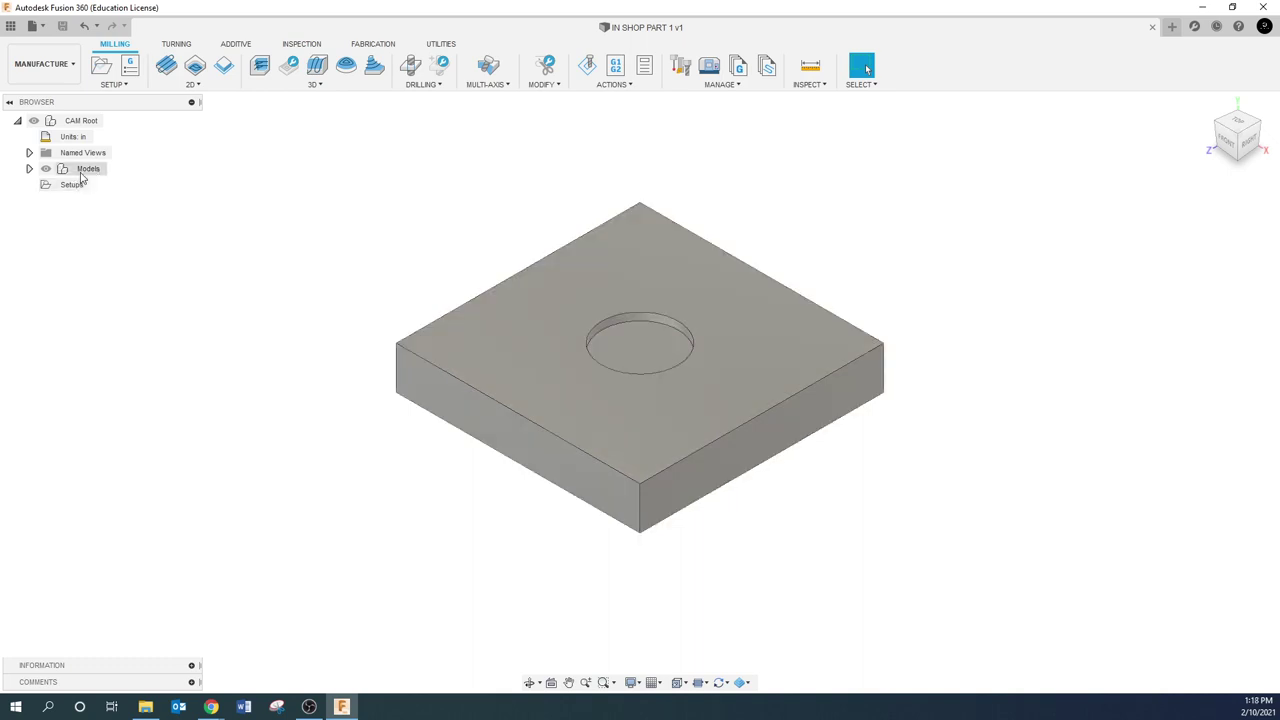
right_click(76, 185)
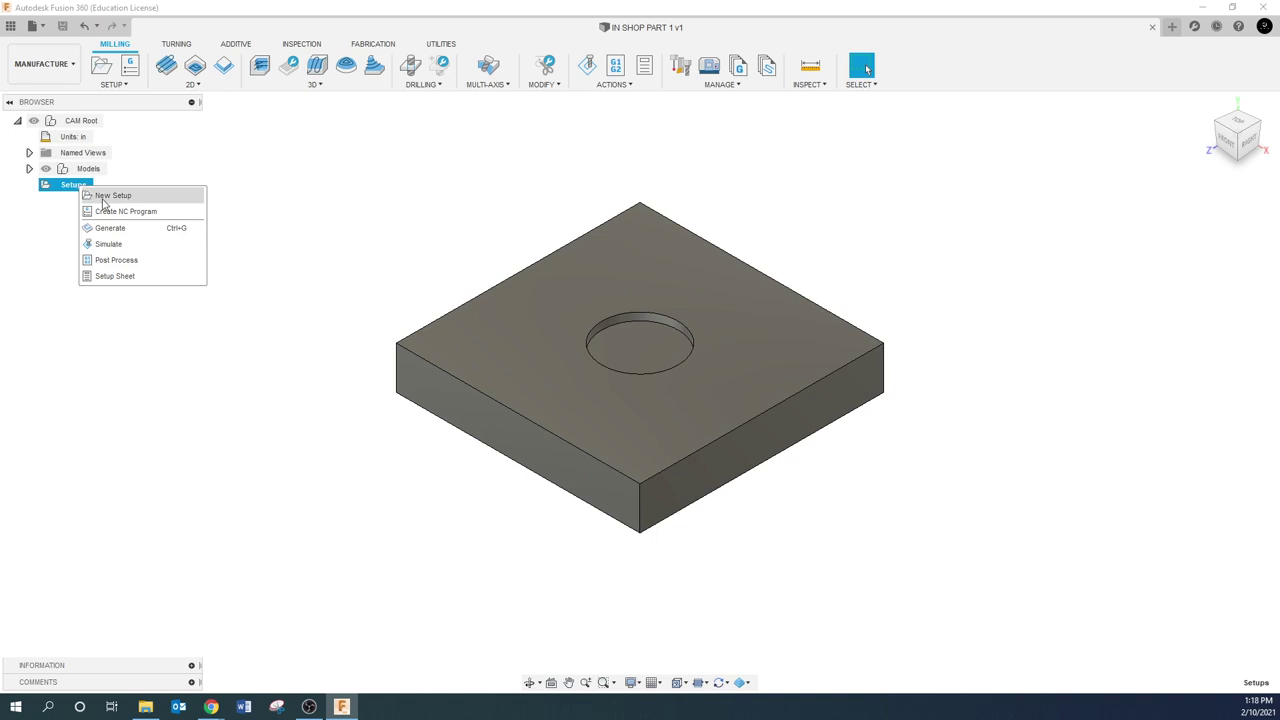
click(103, 197)
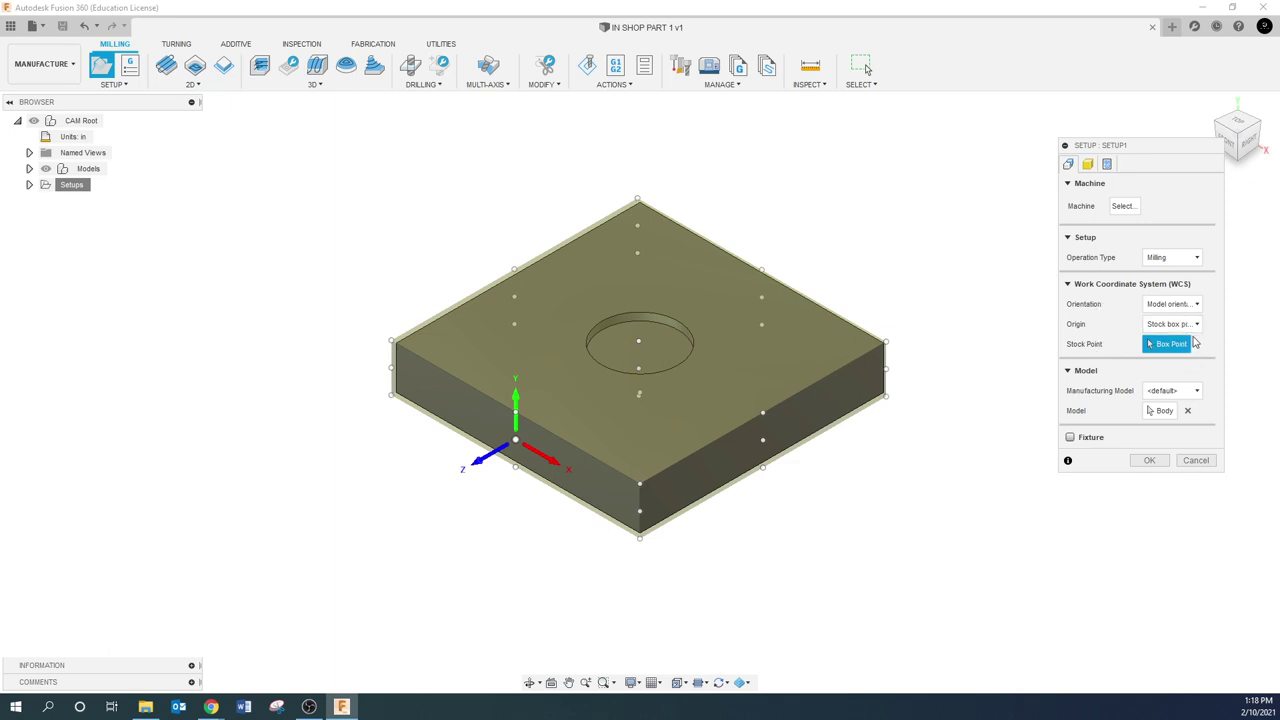
Set the setup's origin to a model box point at the center of the plate's top face
click(1186, 326)
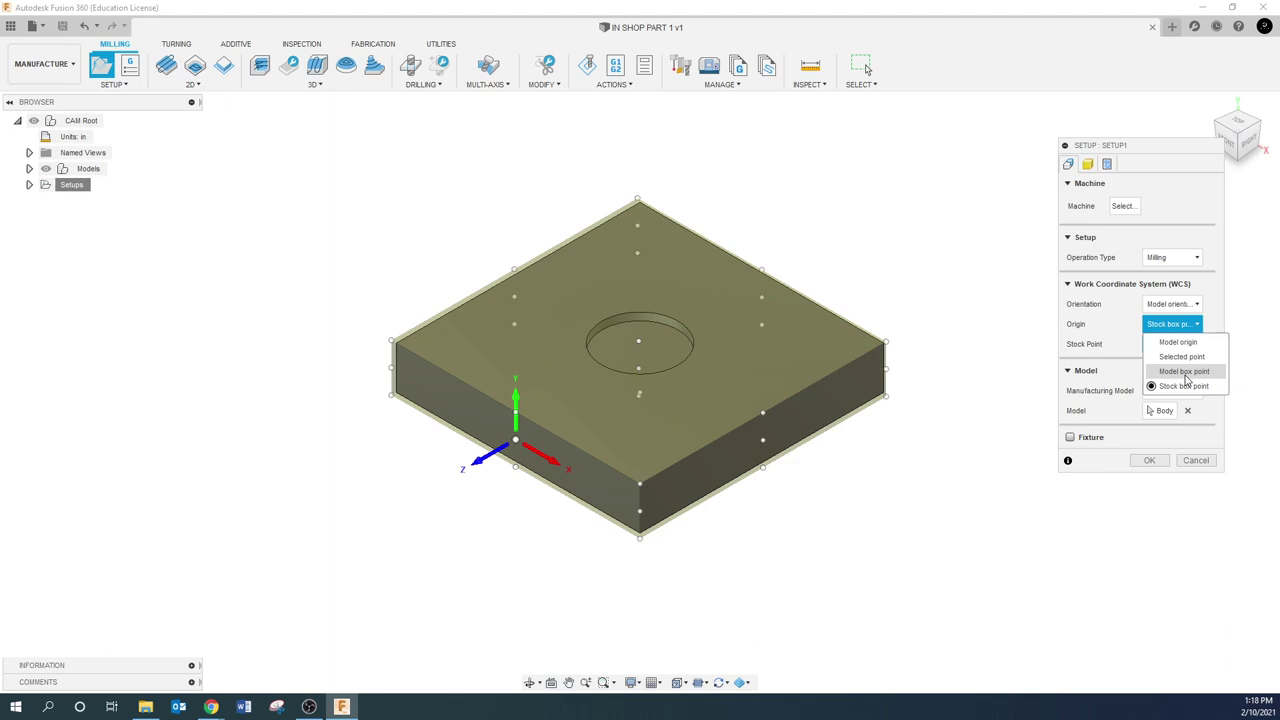
click(1184, 372)
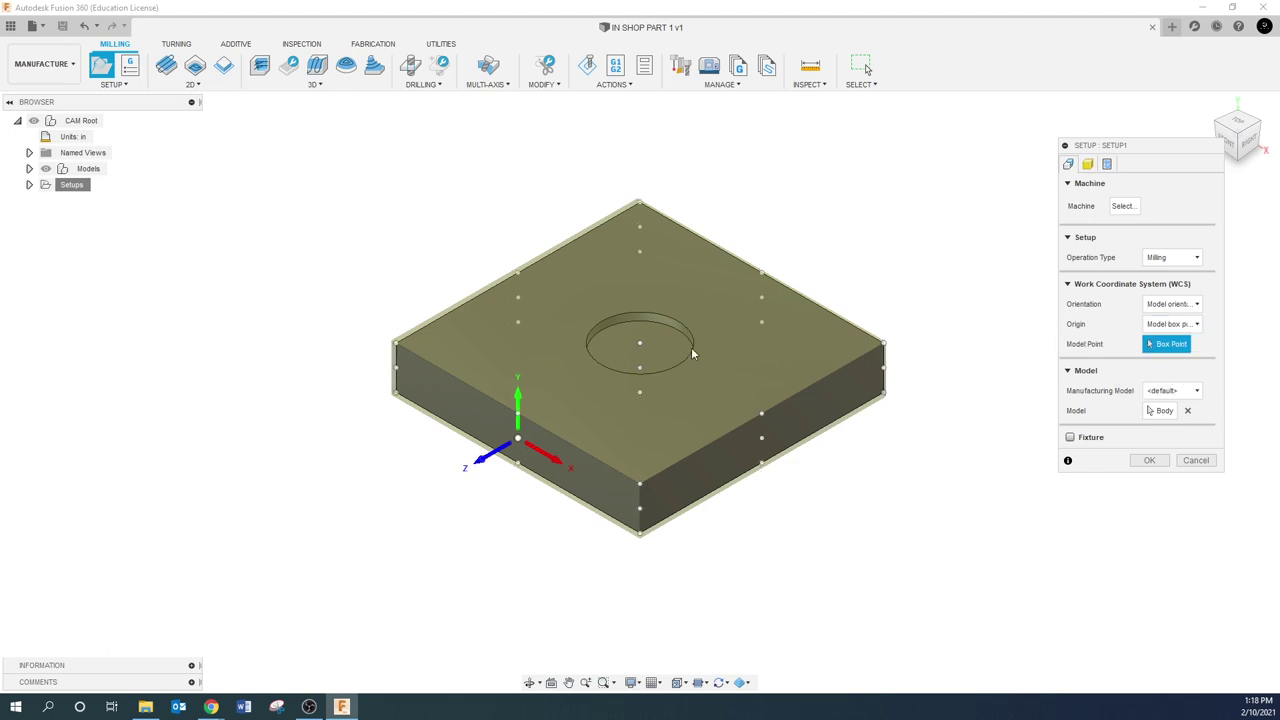
click(641, 345)
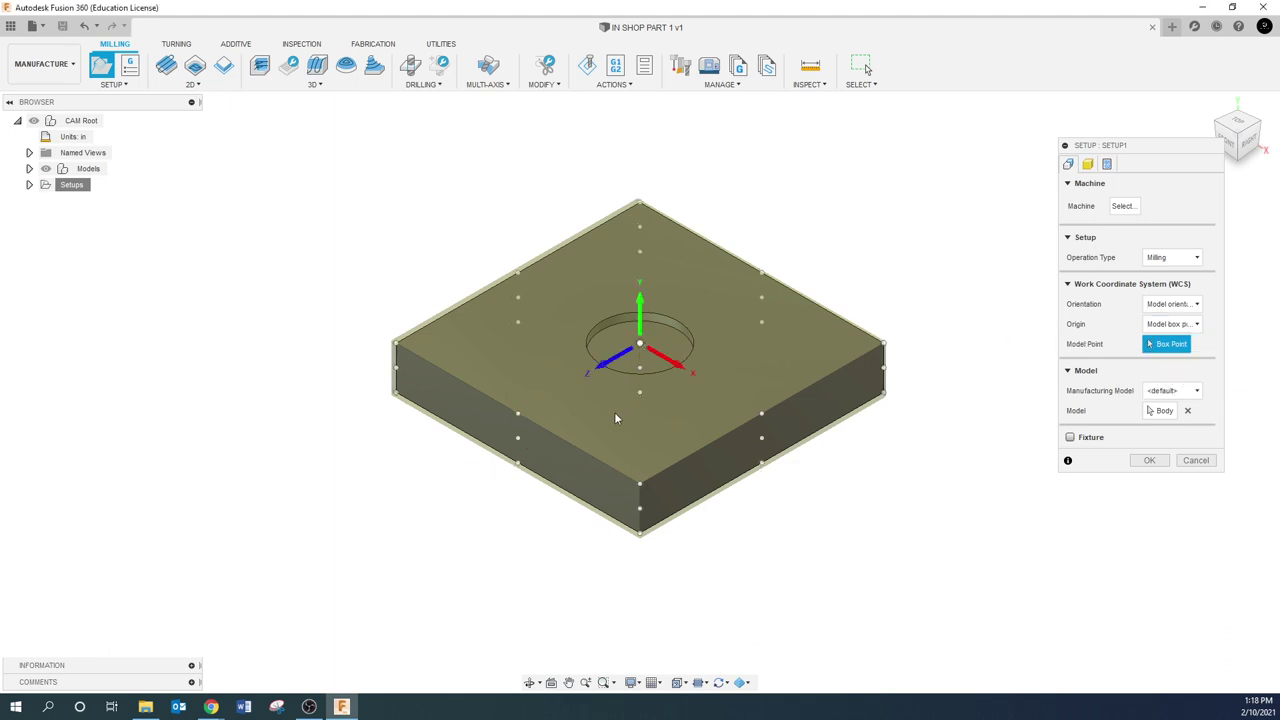
Orient the work coordinate system by Z and X axes, using a vertical corner edge for Z and the top front edge for X
shift+middle_drag(614, 412, 643, 386)
scroll(644, 357, up, 5)
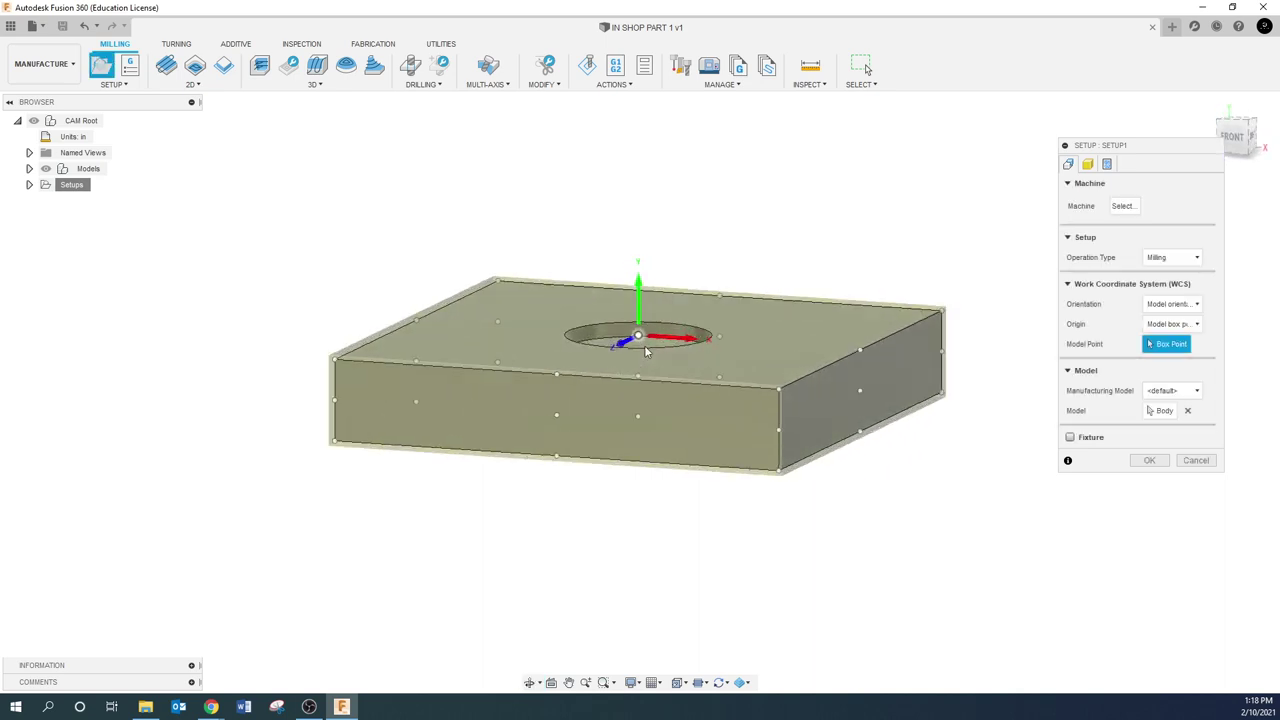
click(1190, 303)
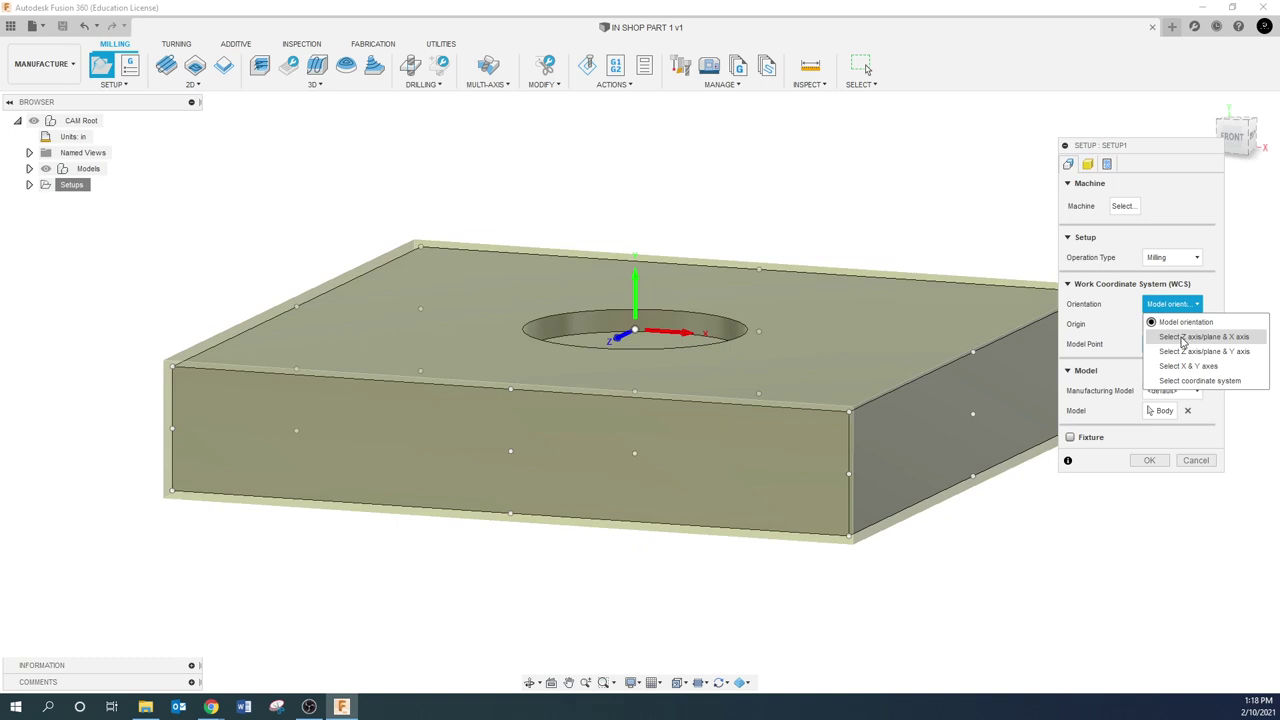
click(1183, 337)
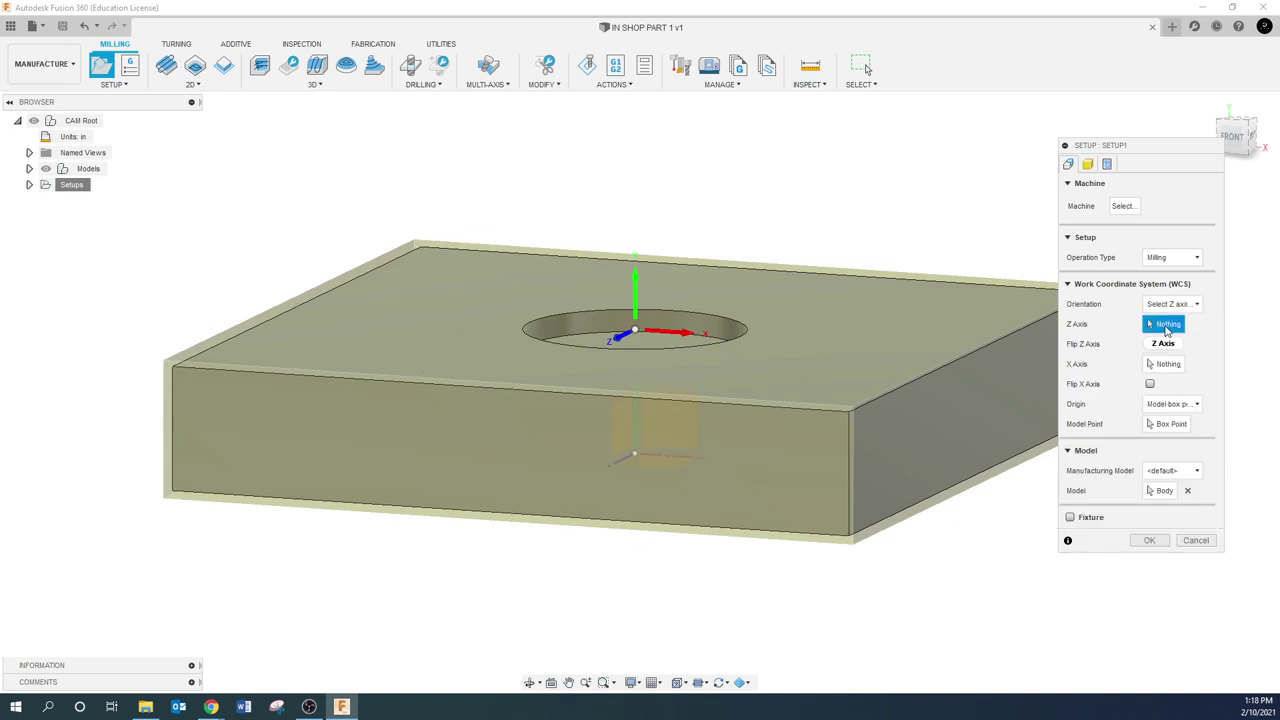
click(849, 431)
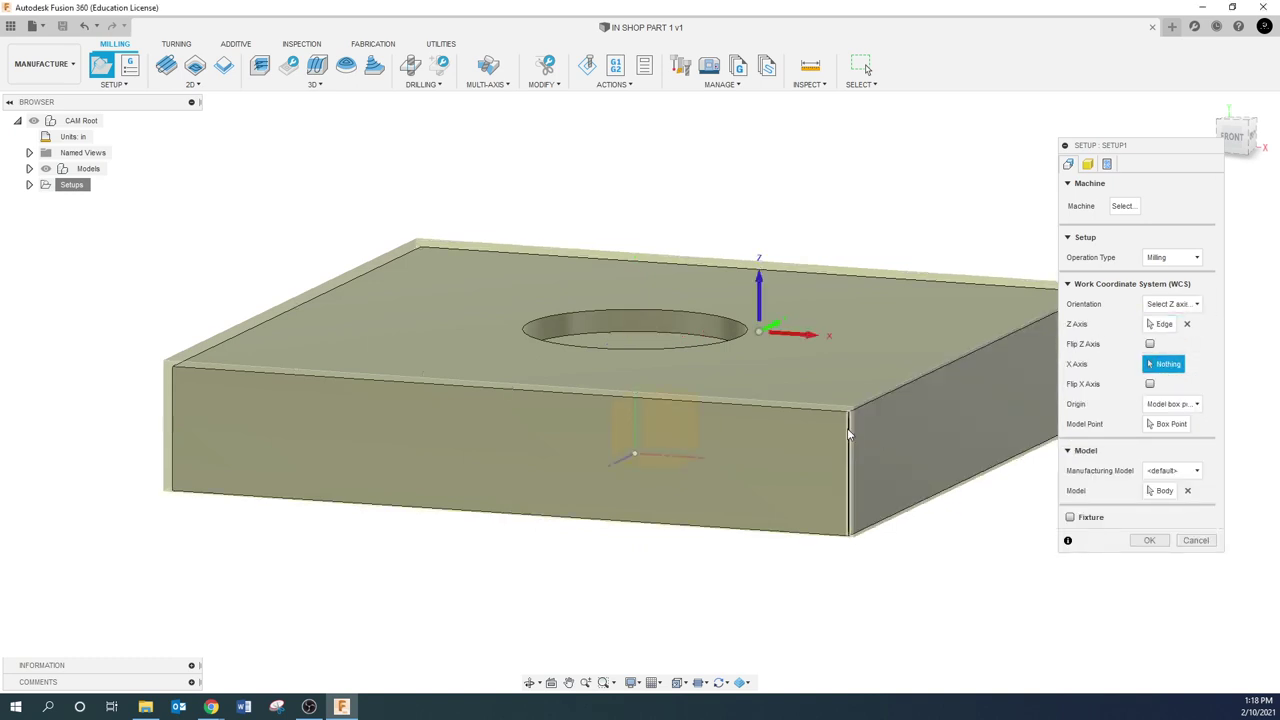
click(786, 410)
click(1152, 367)
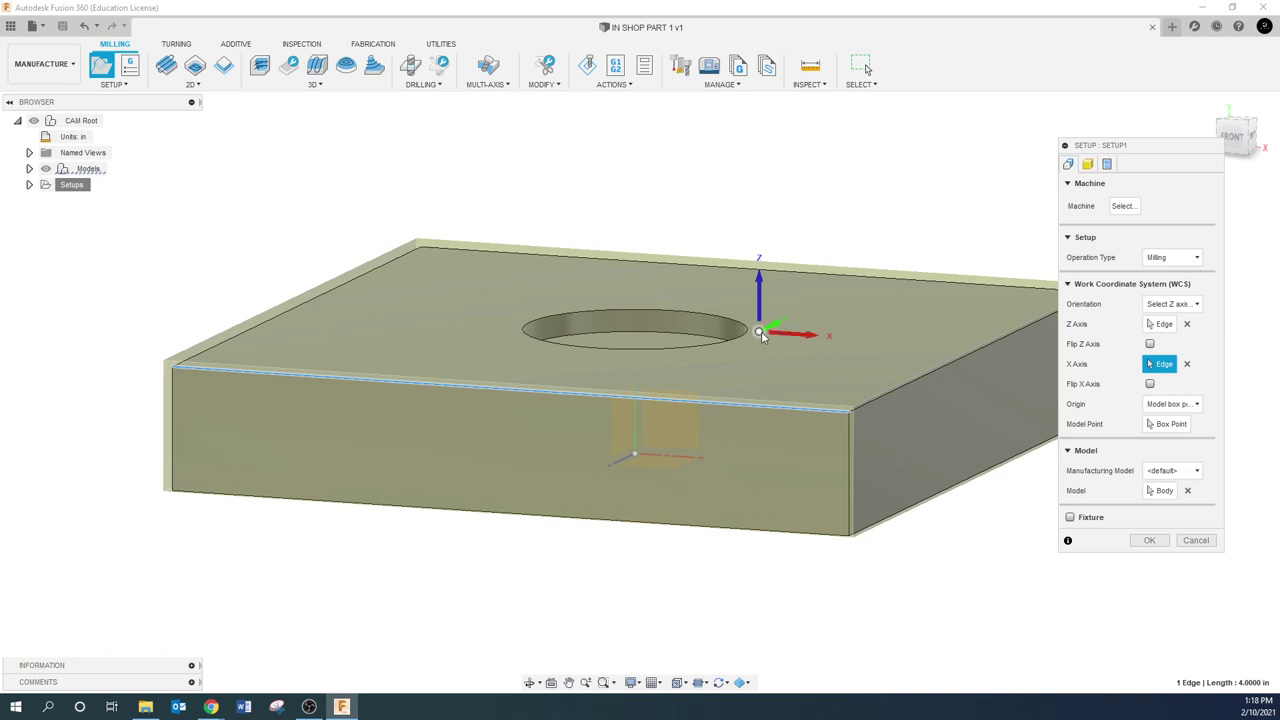
Reselect the box point at the center of the plate's top face as the origin and check the axes from several angles
click(1166, 424)
click(634, 329)
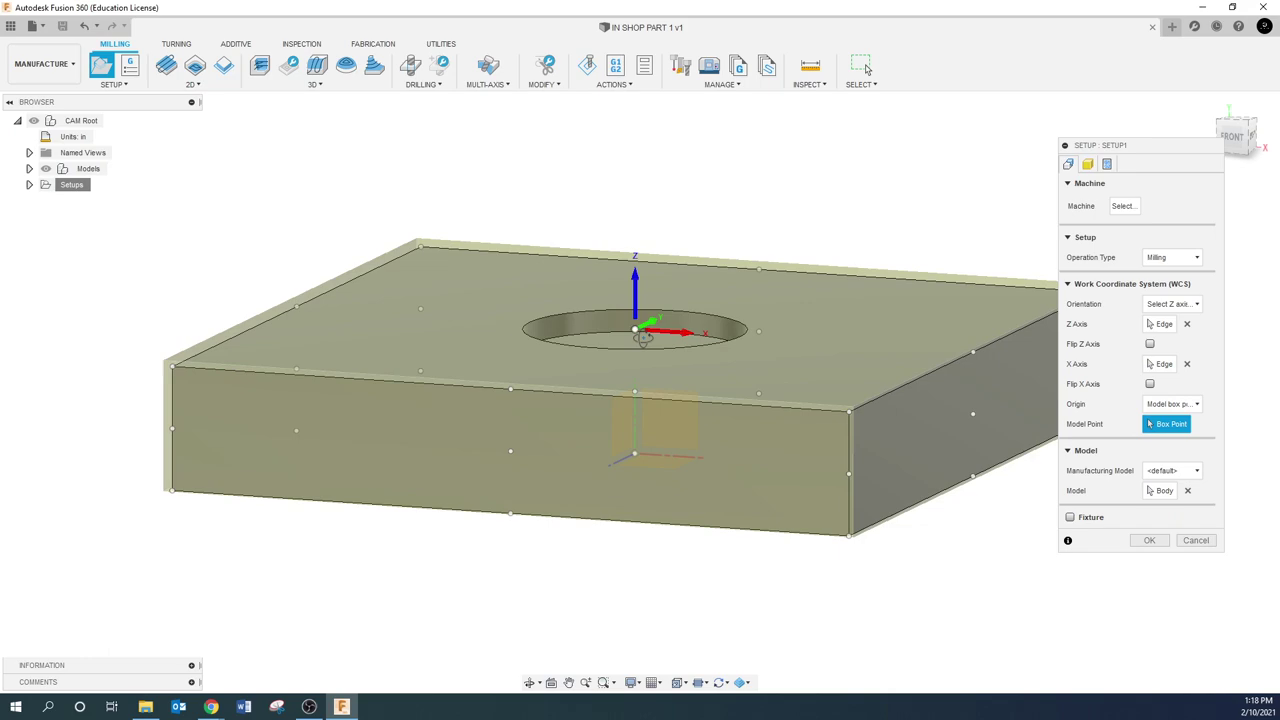
shift+middle_drag(637, 331, 665, 393)
scroll(663, 390, down, 3)
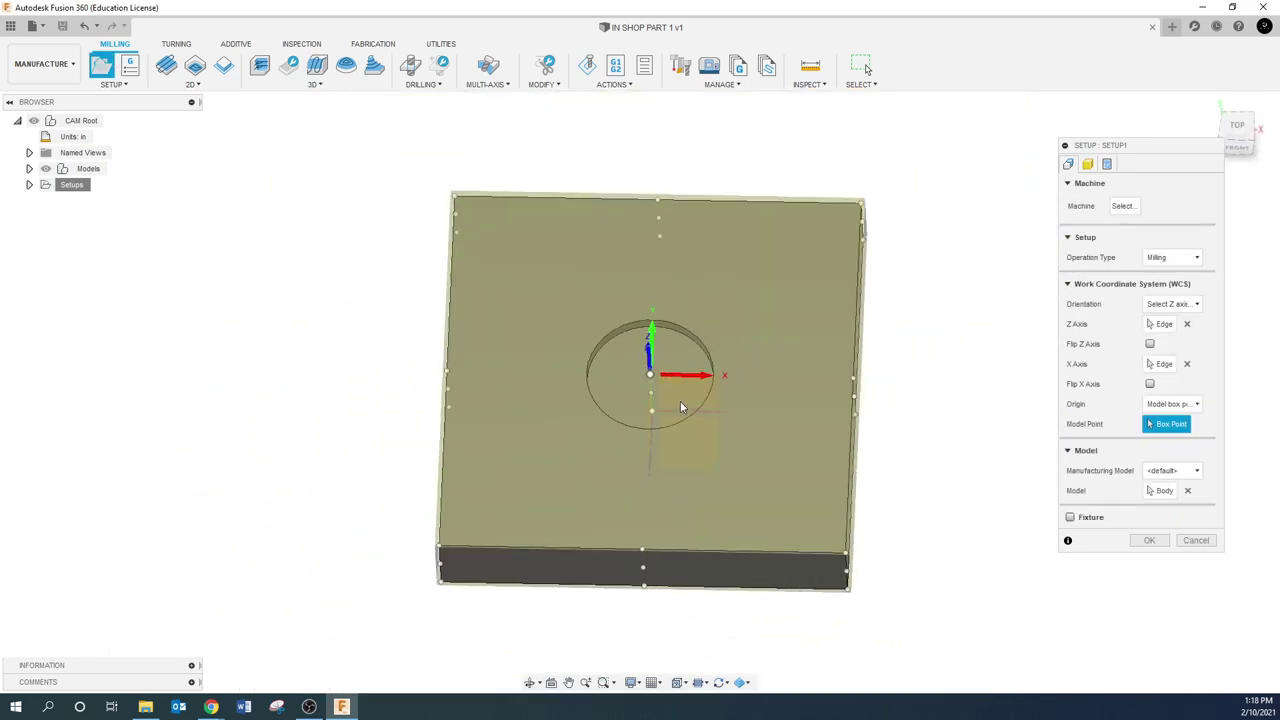
shift+middle_drag(709, 468, 726, 408)
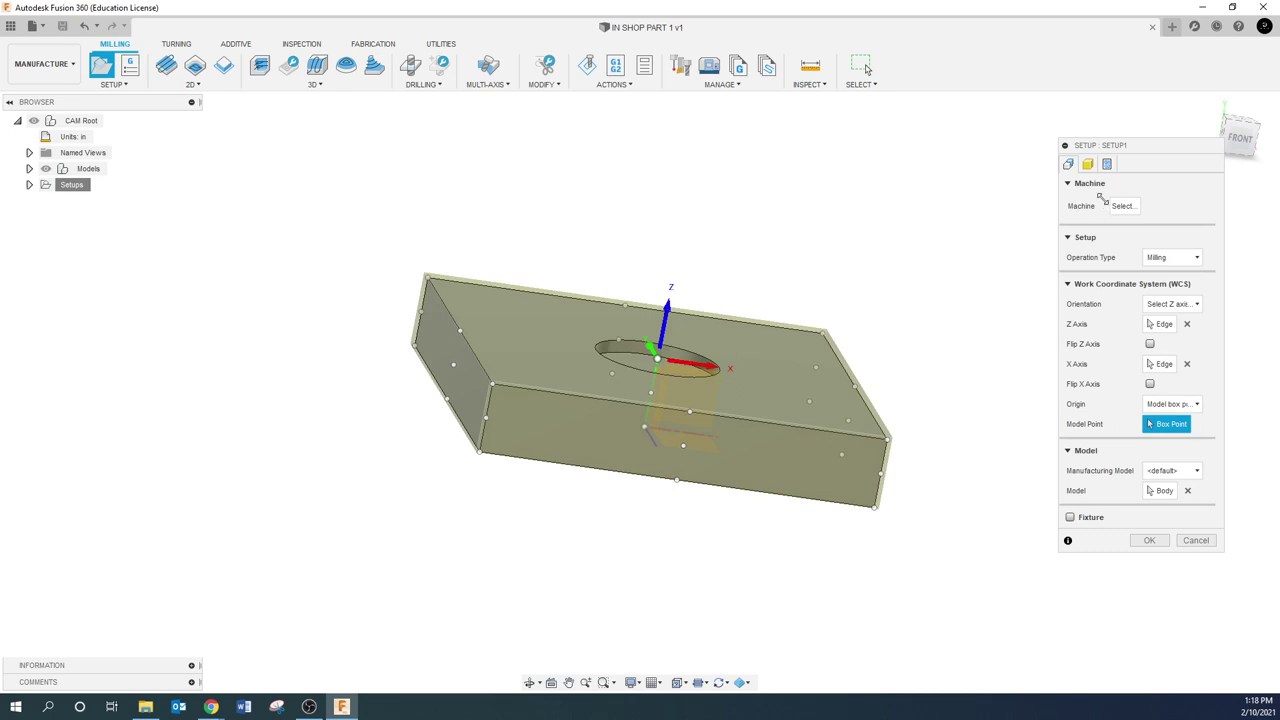
Set the stock side offset and stock top offset to 0
click(1089, 165)
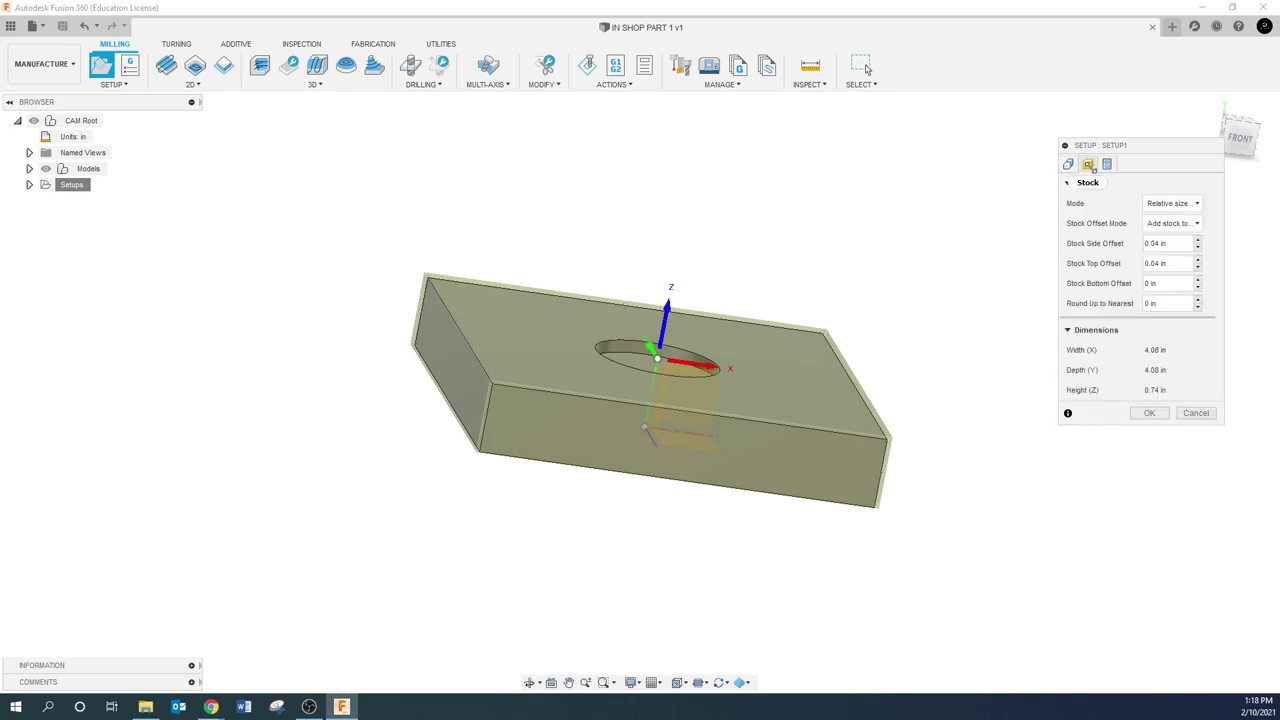
click(1179, 243)
text(0)
click(1176, 263)
text(0)
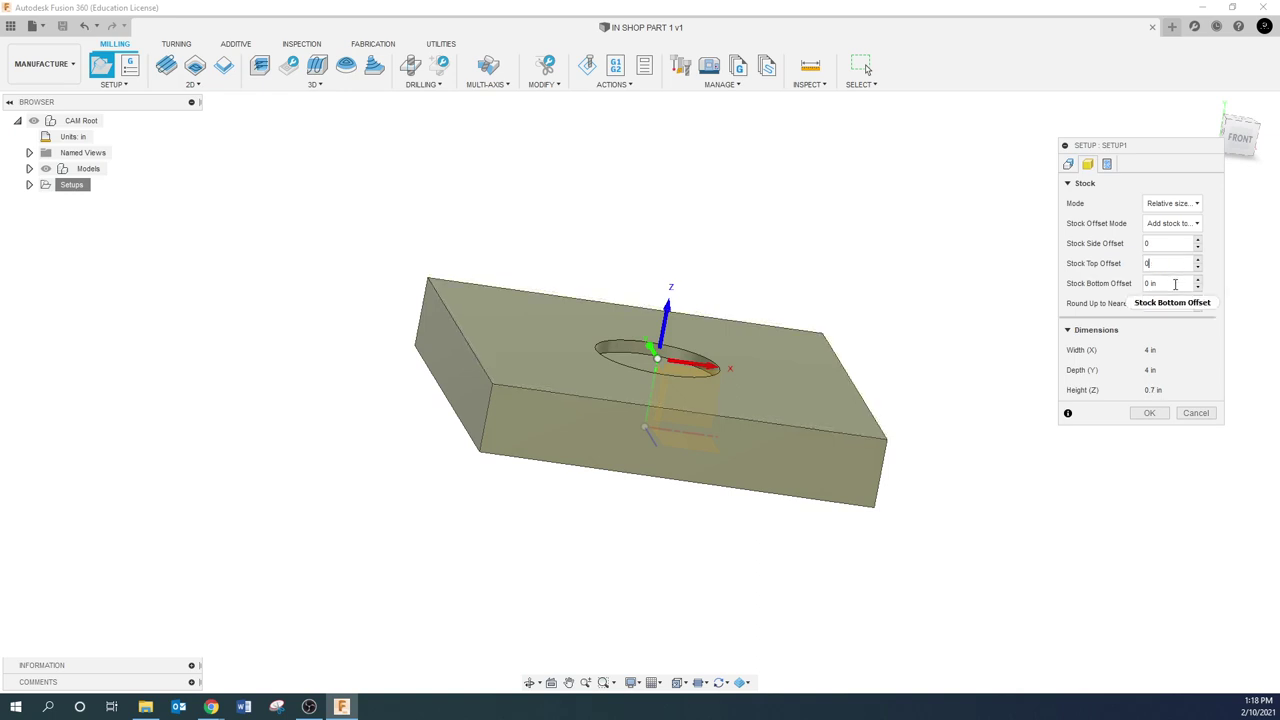
Set the program number to 4455 and the program comment to "IN SHOP PART 1 MAC 150", and finish the setup
click(1107, 164)
click(1178, 203)
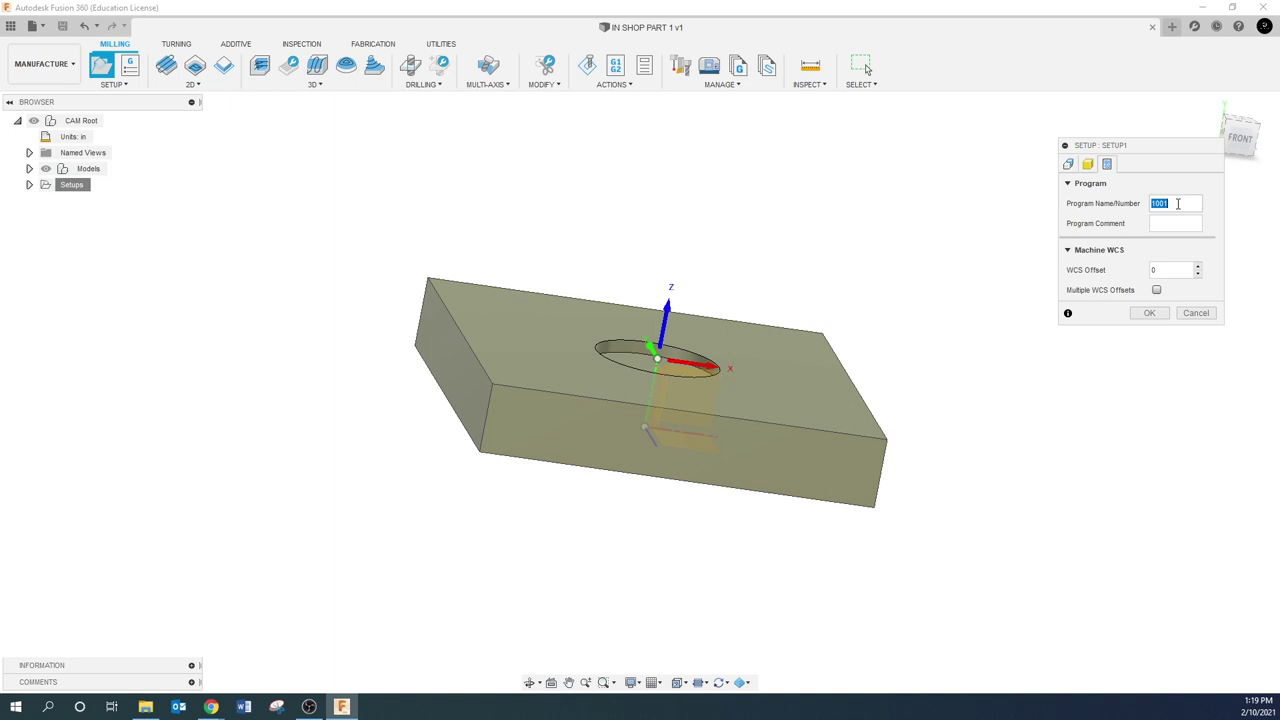
text(4455)
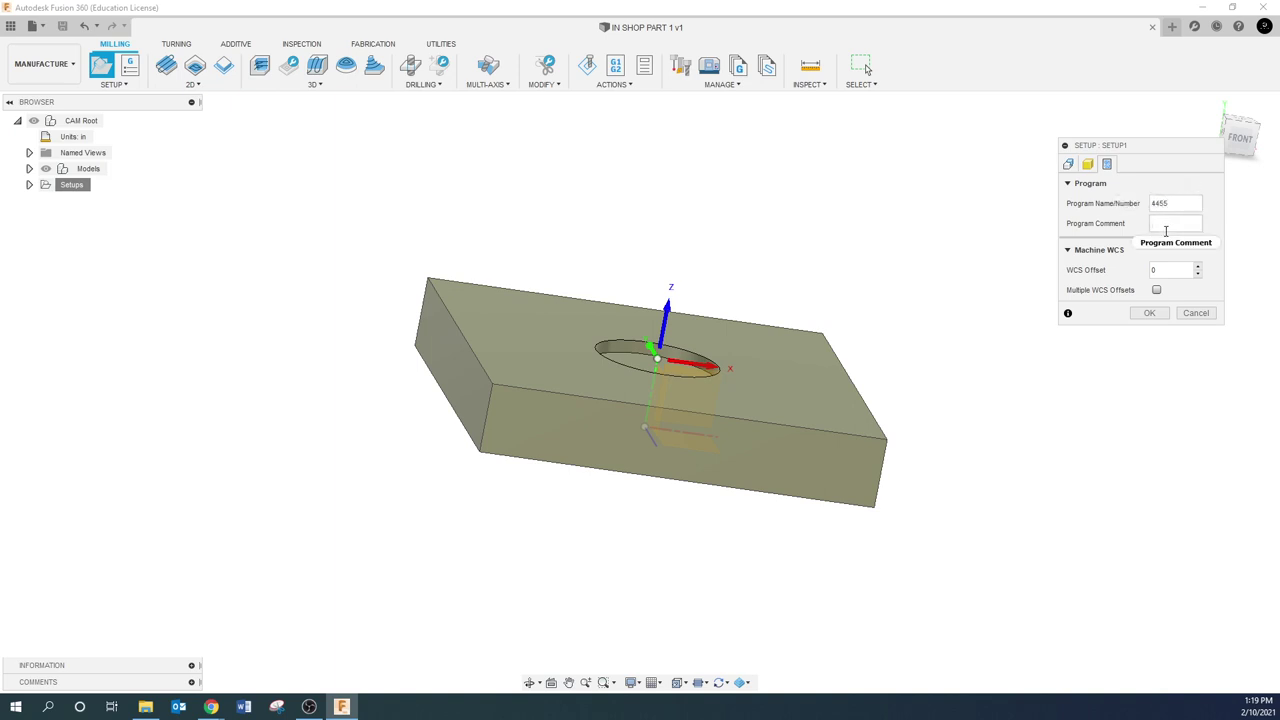
text(IN)
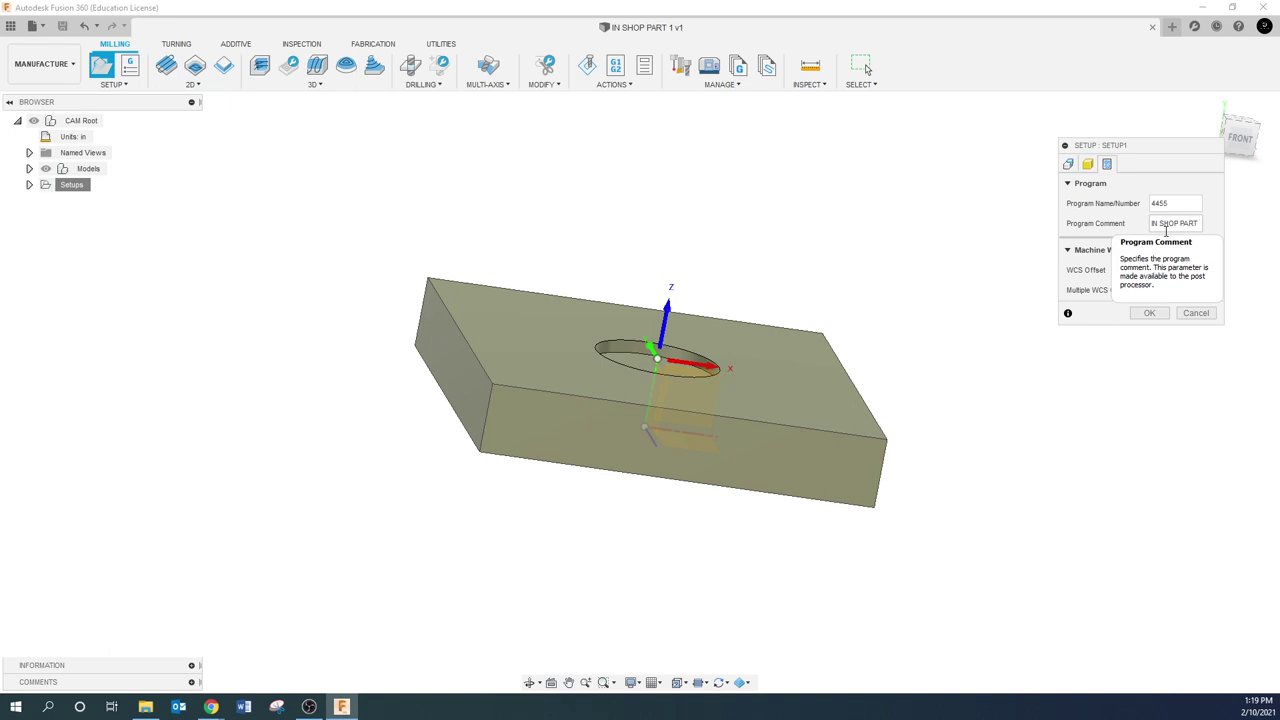
text(SHOP PART 1)
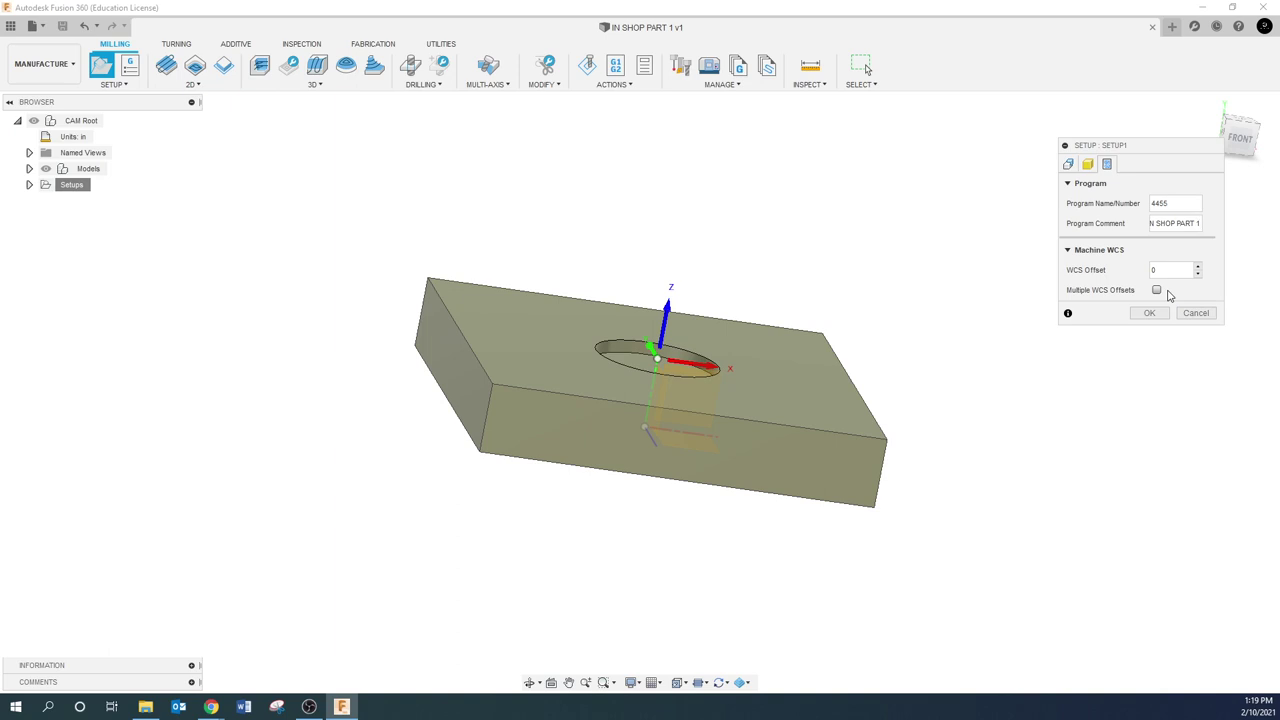
text( MAC 150)
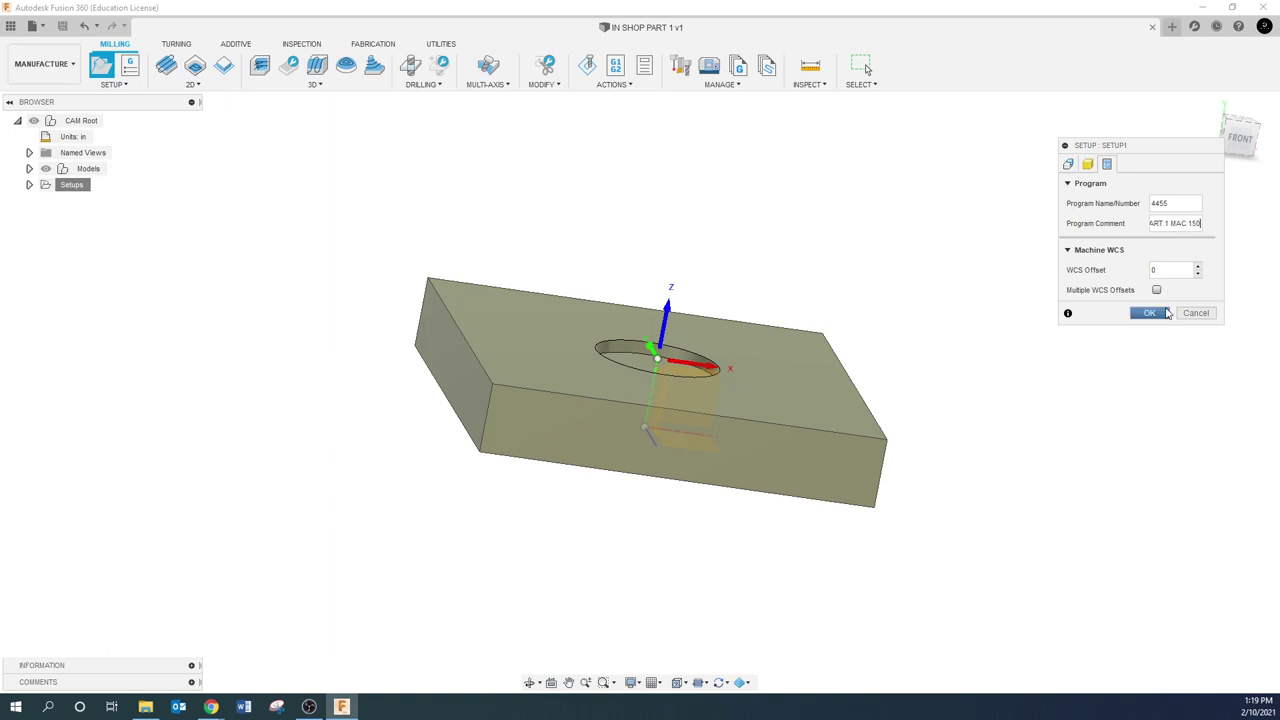
click(1150, 313)
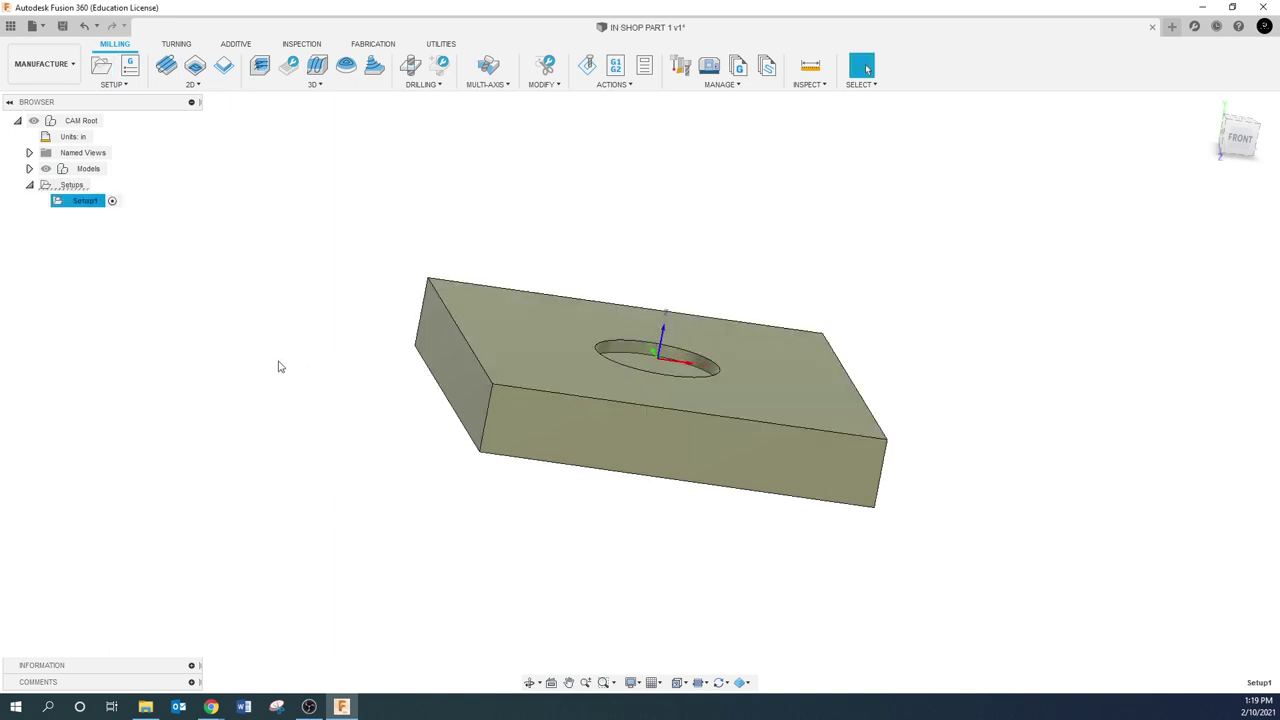
Add a 2D Adaptive Clearing milling operation to Setup1
shift+middle_drag(348, 321, 363, 360)
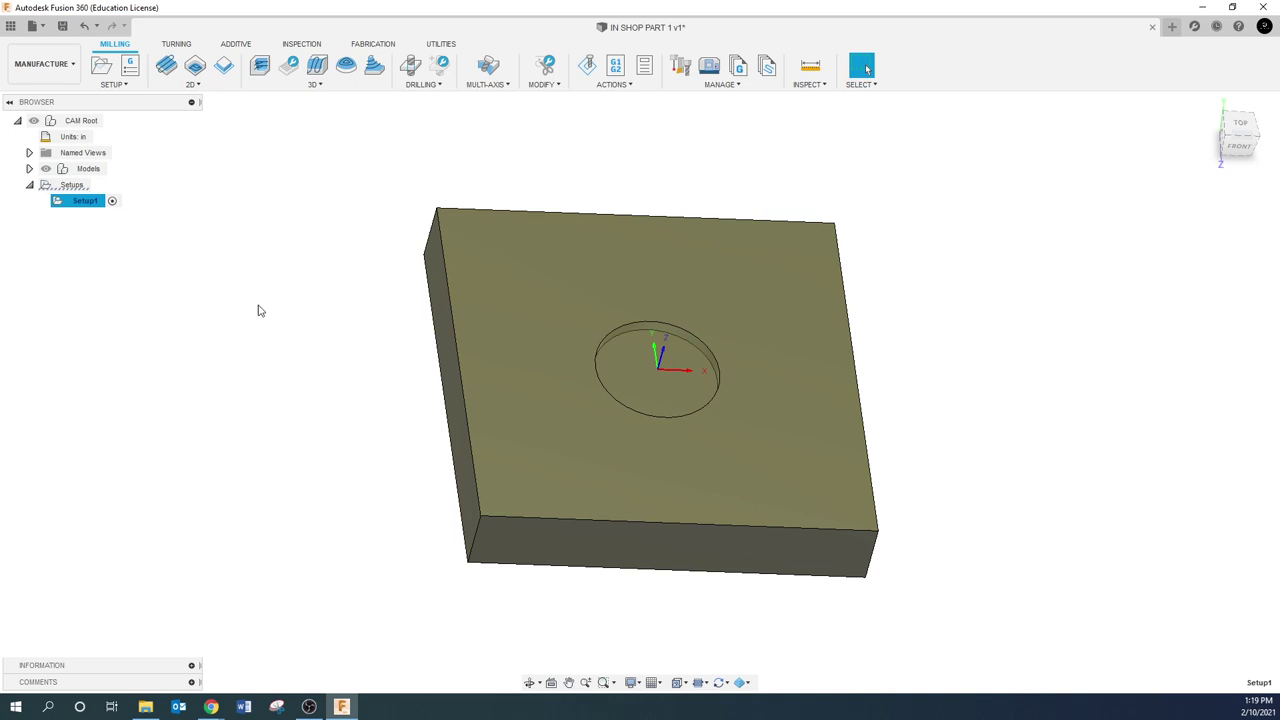
click(101, 209)
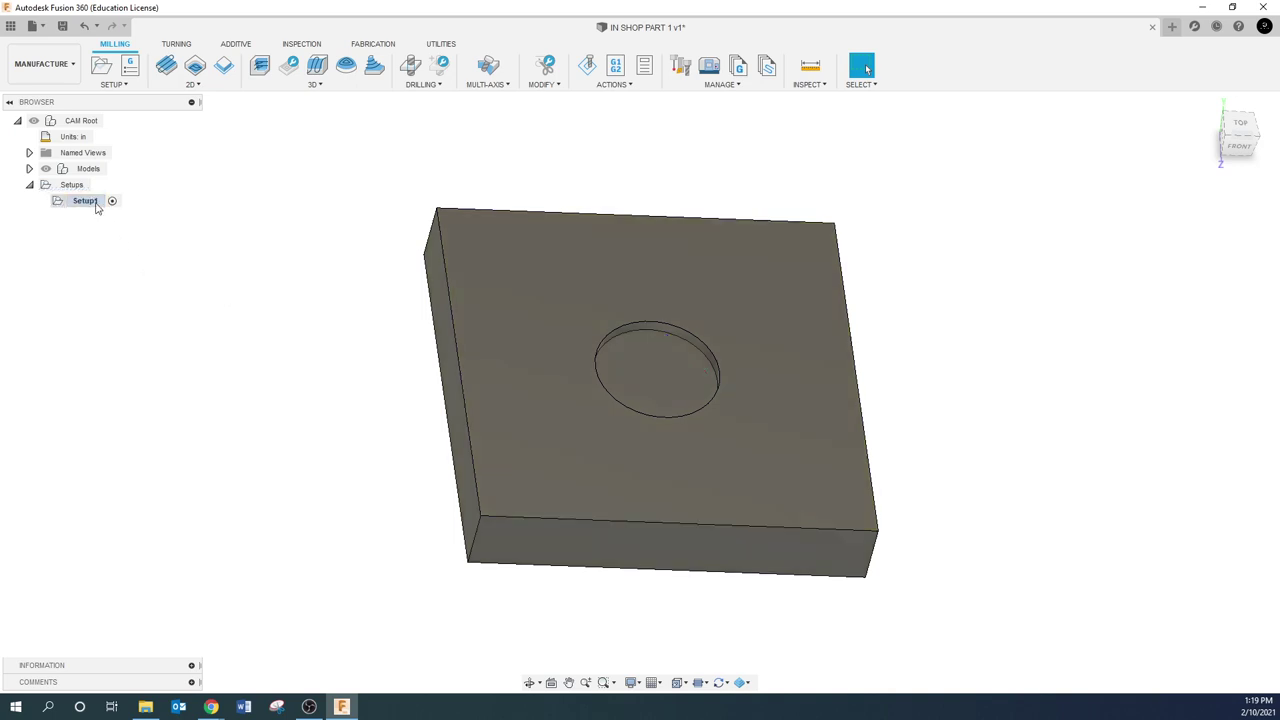
right_click(97, 205)
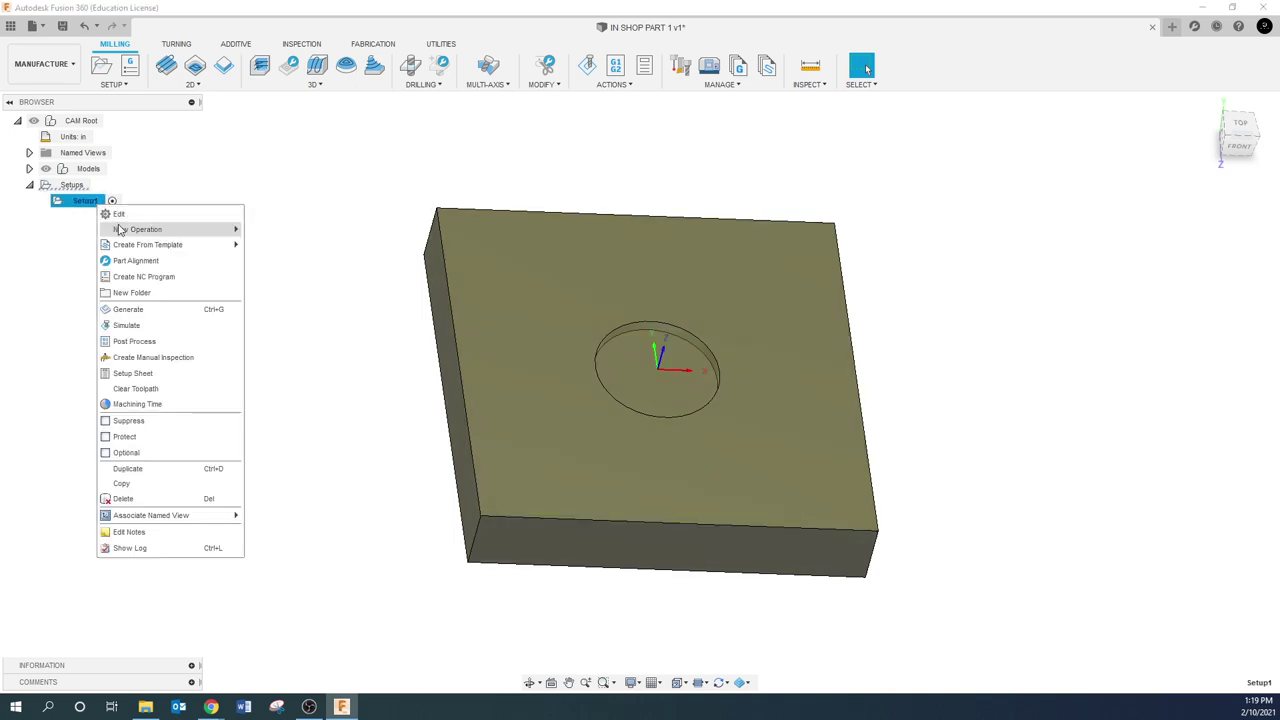
mouse_move(125, 232)
mouse_move(282, 248)
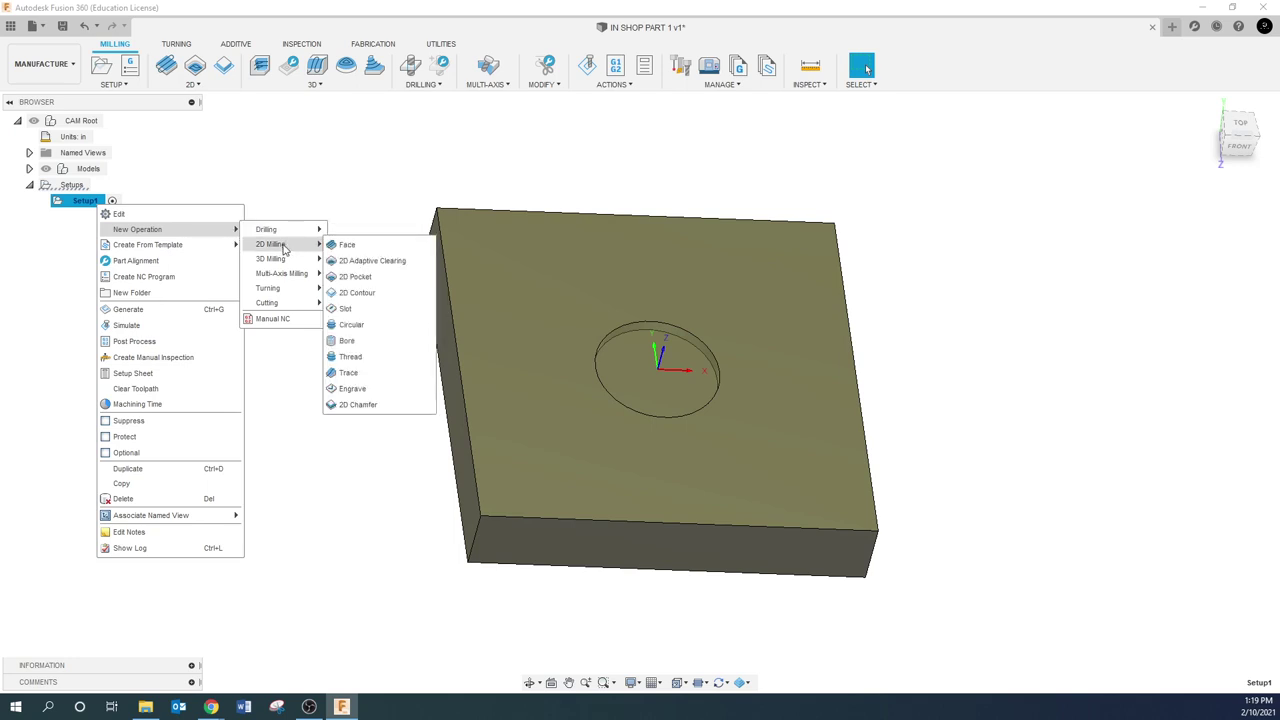
click(363, 262)
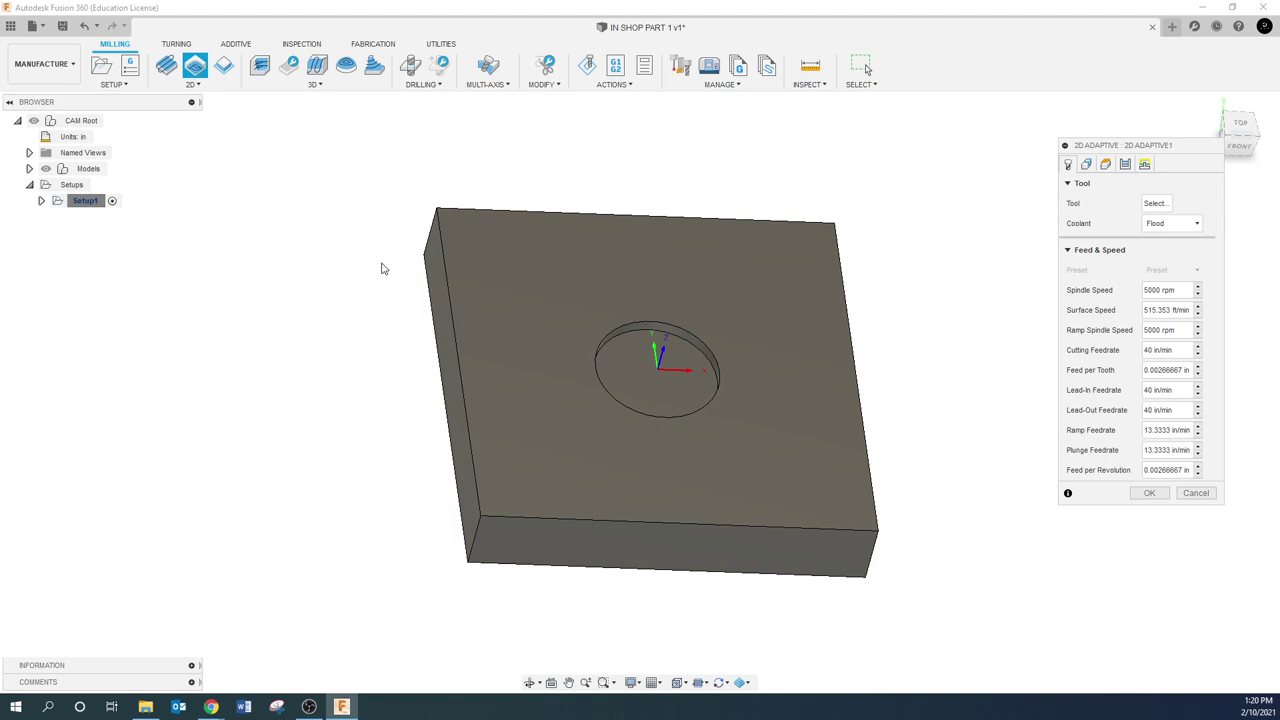
Create a new flat end mill in the IN SHOP PART 1 document's tool library with the description ".375 END MILL"
click(1150, 205)
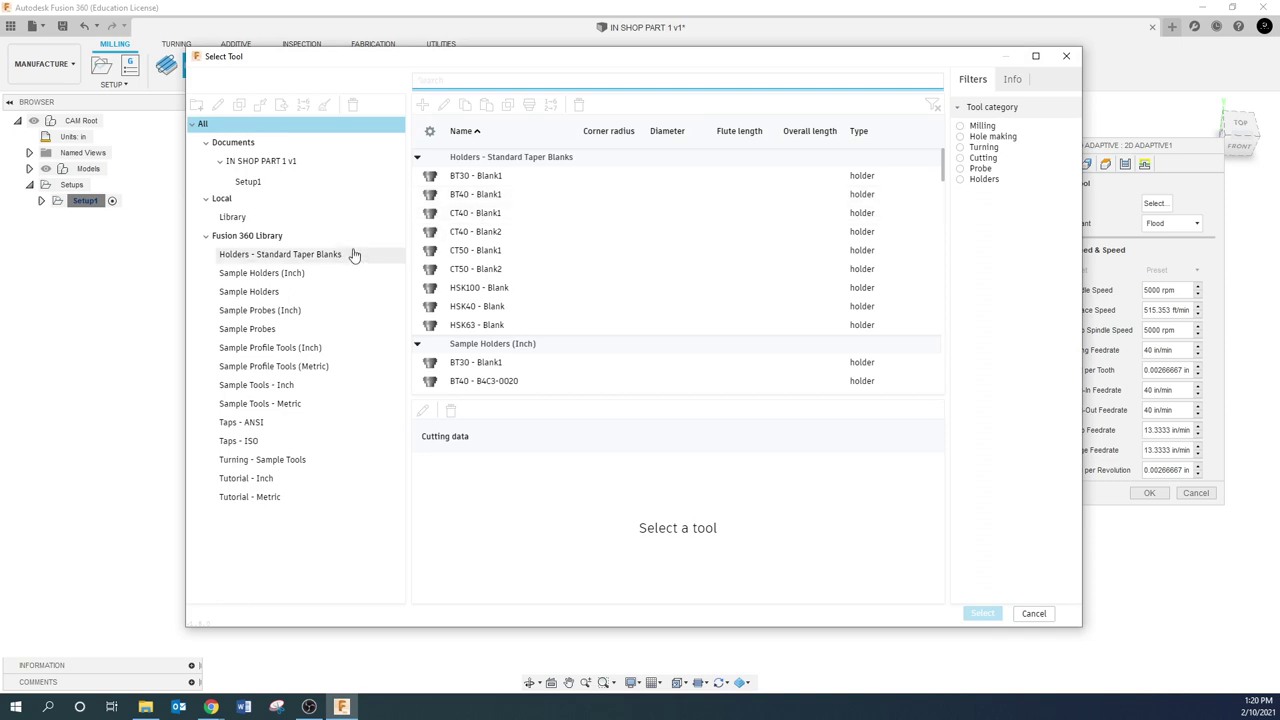
click(258, 163)
click(423, 105)
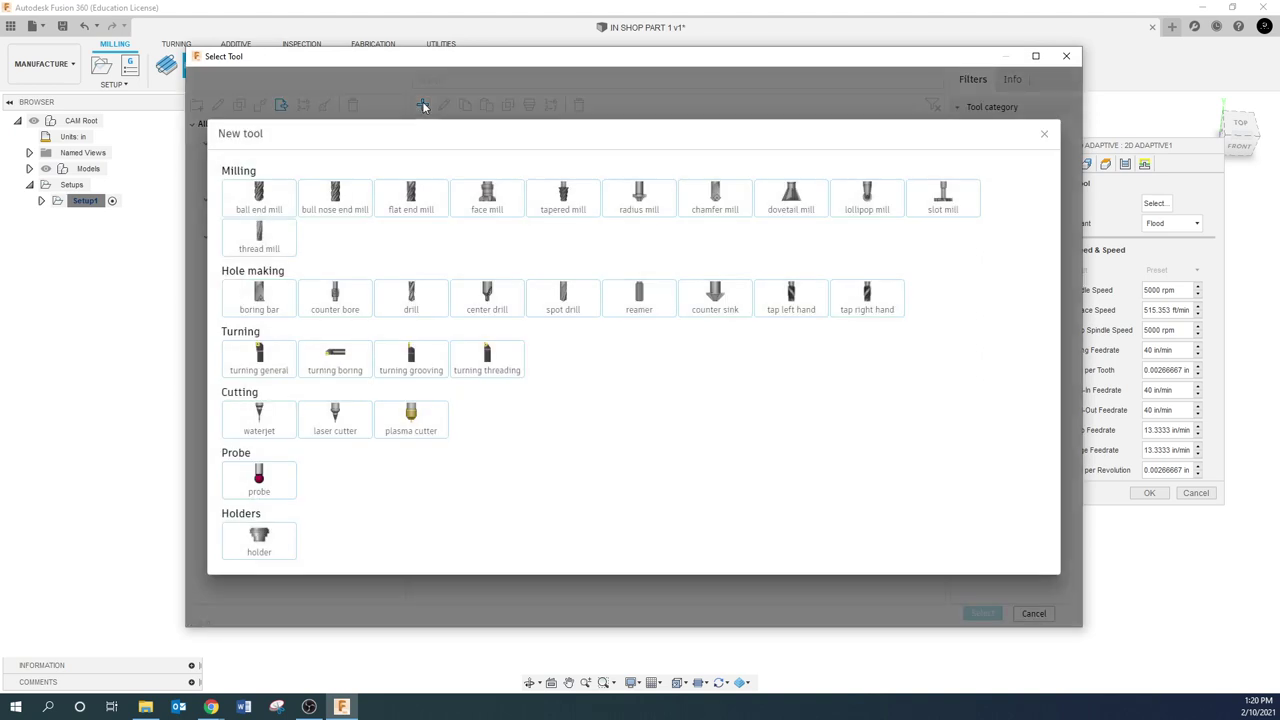
click(415, 200)
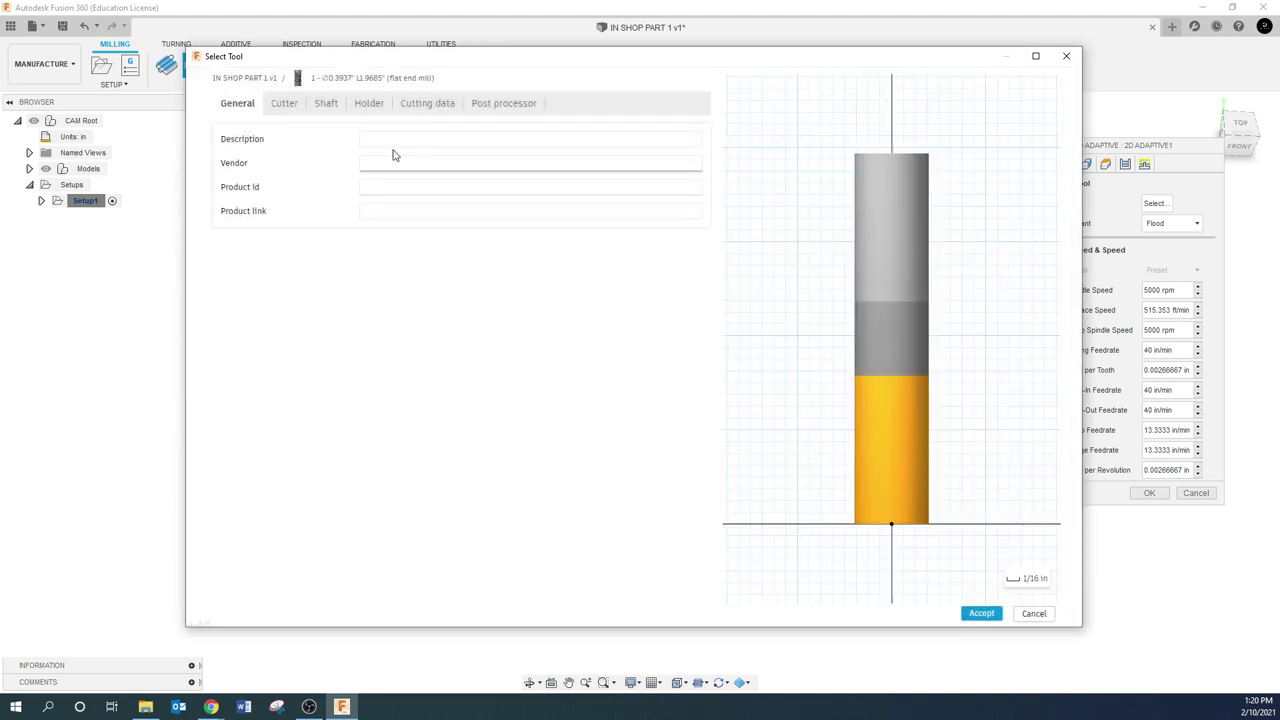
click(393, 143)
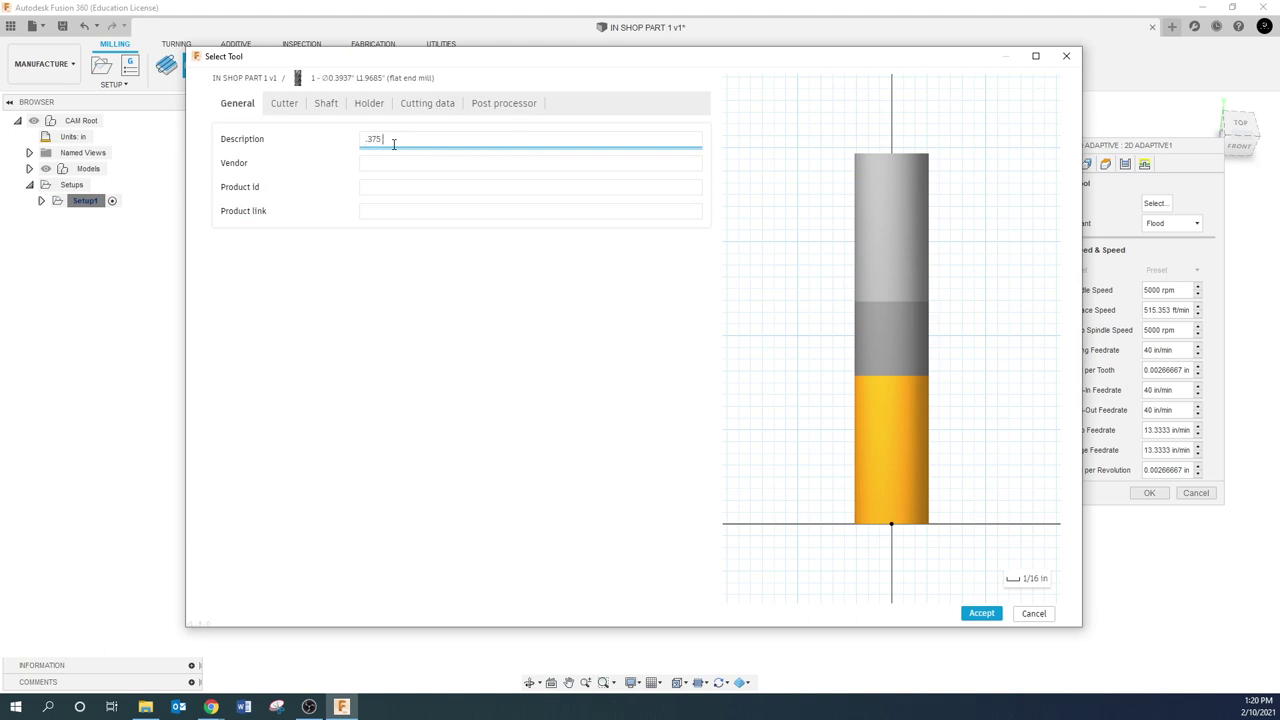
text(.375 END MILL)
Set the end mill's cutter diameter to .375 in and flute length to 1 in, leaving the holder unassigned
click(284, 103)
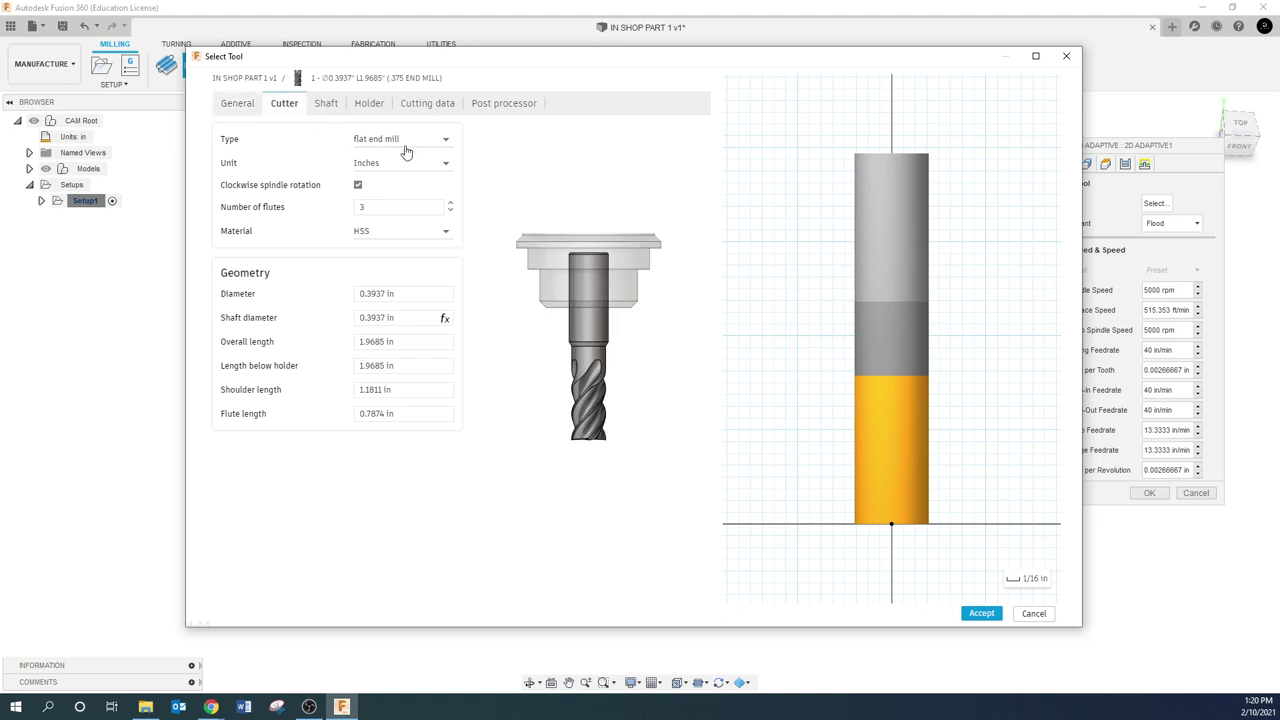
click(391, 293)
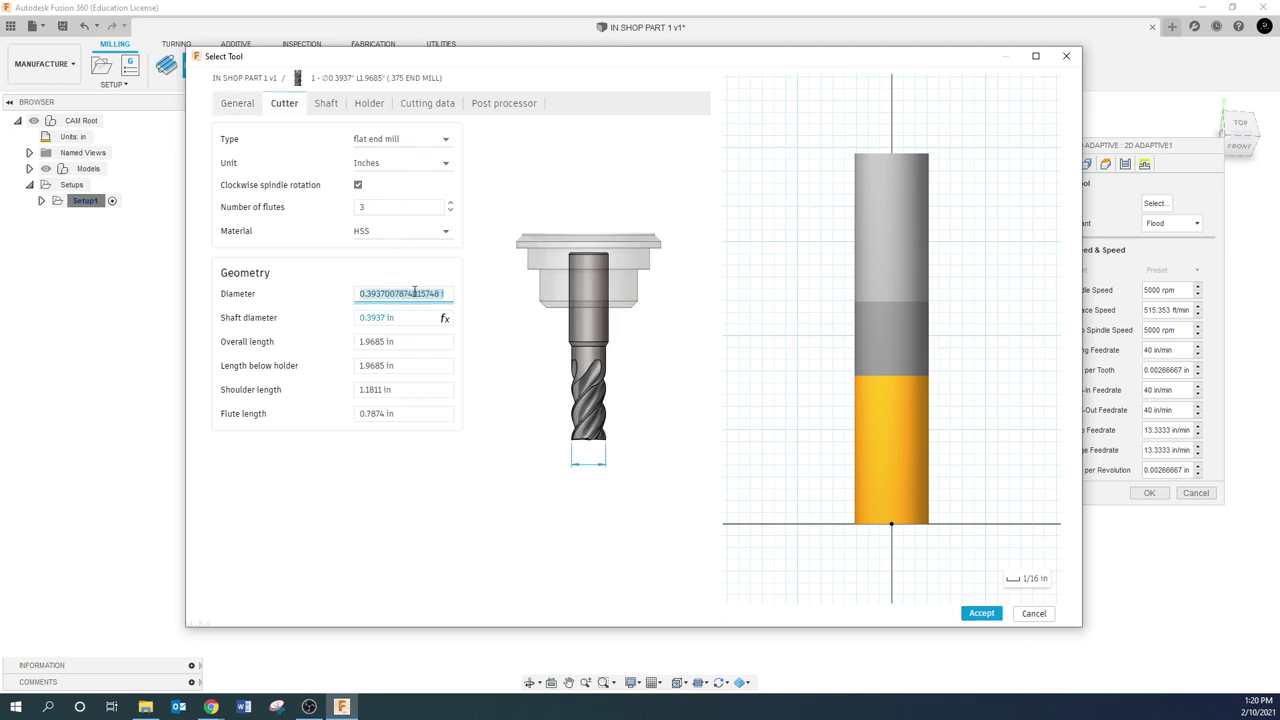
click(447, 295)
text(.3)
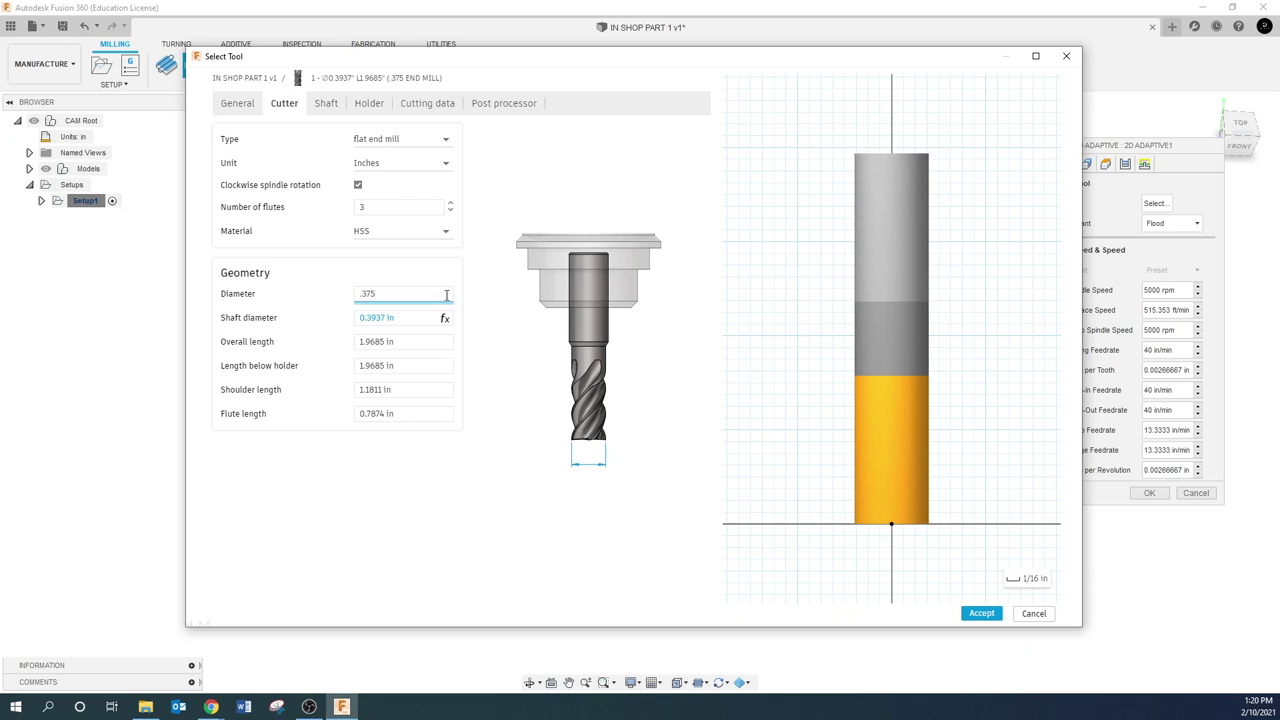
text(75)
click(401, 318)
click(406, 341)
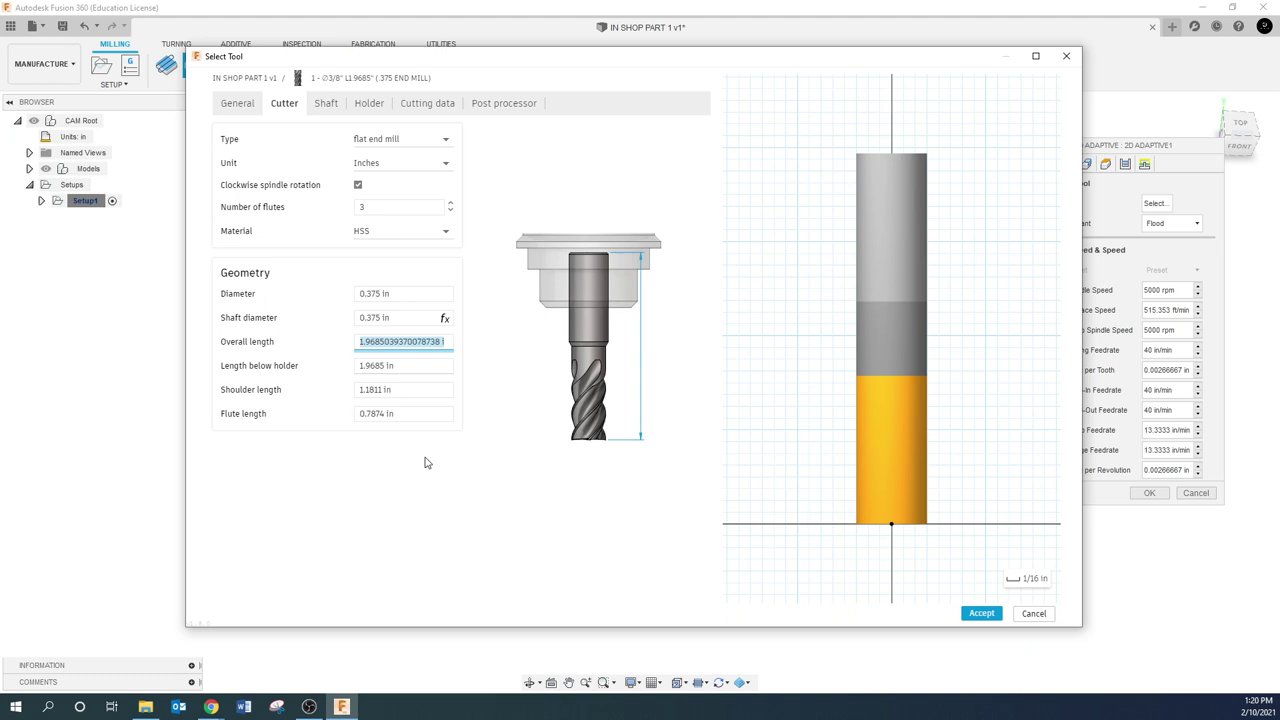
click(409, 415)
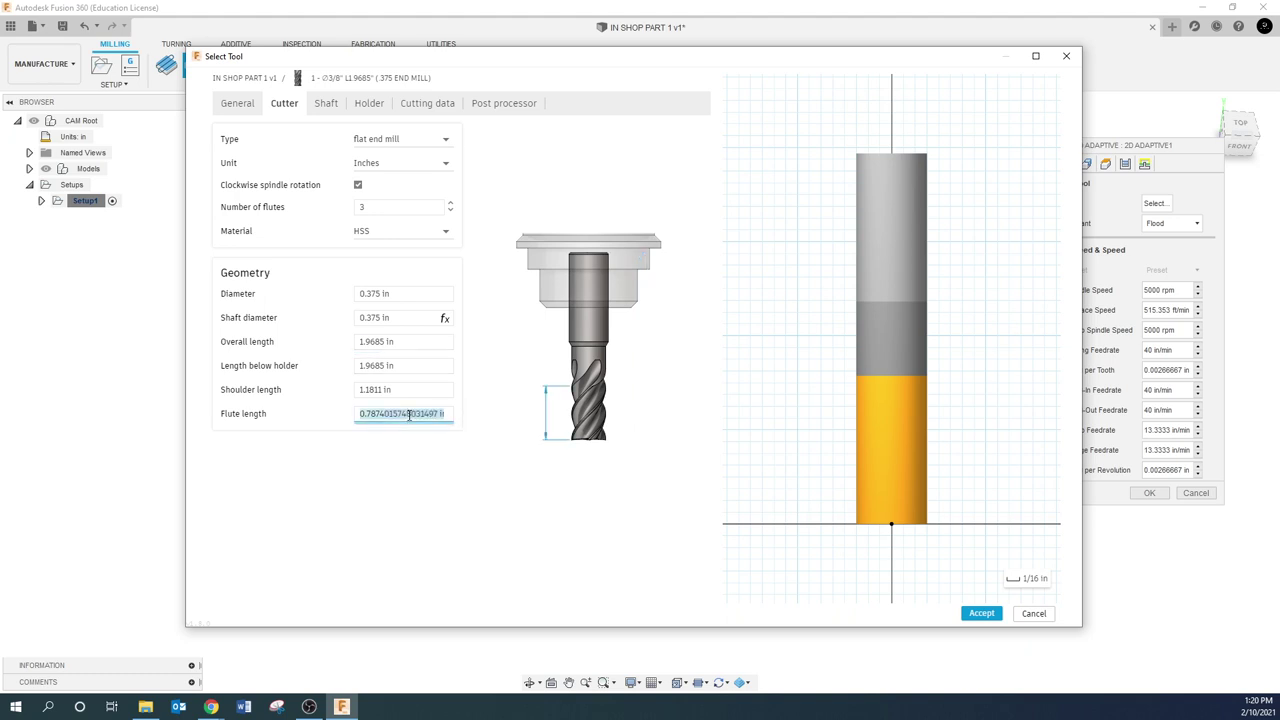
text(1.)
click(406, 390)
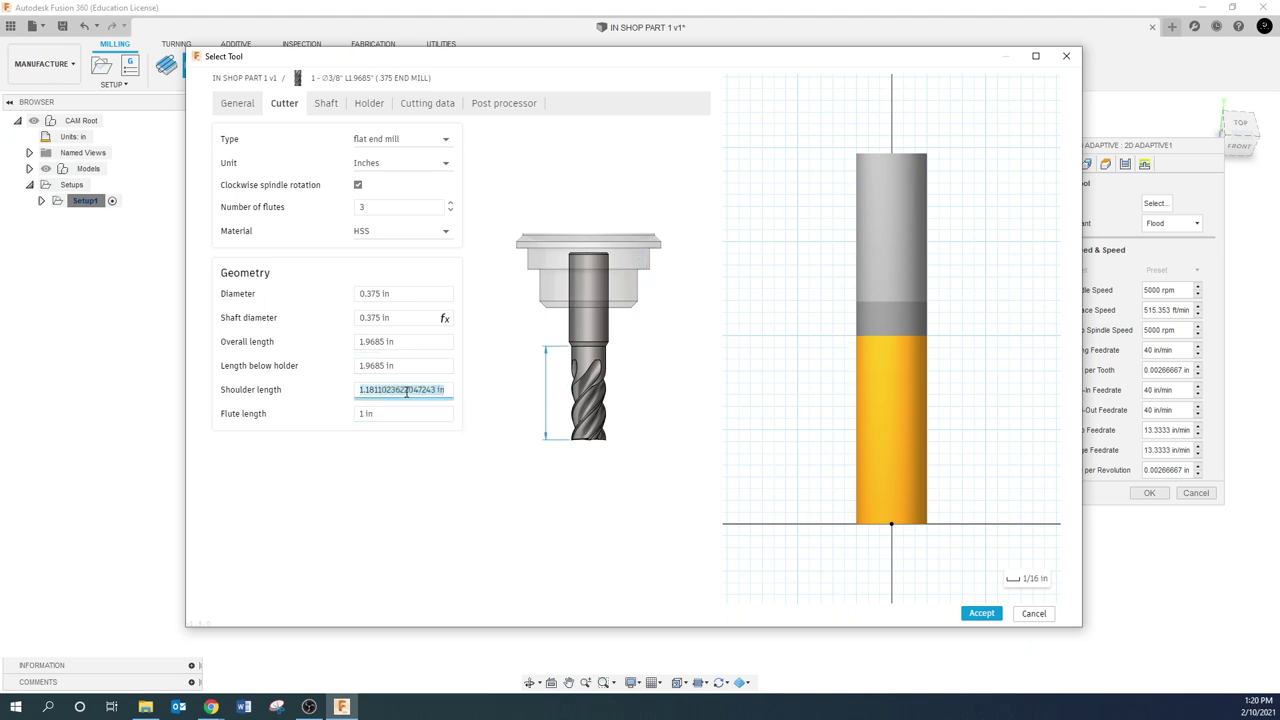
click(328, 105)
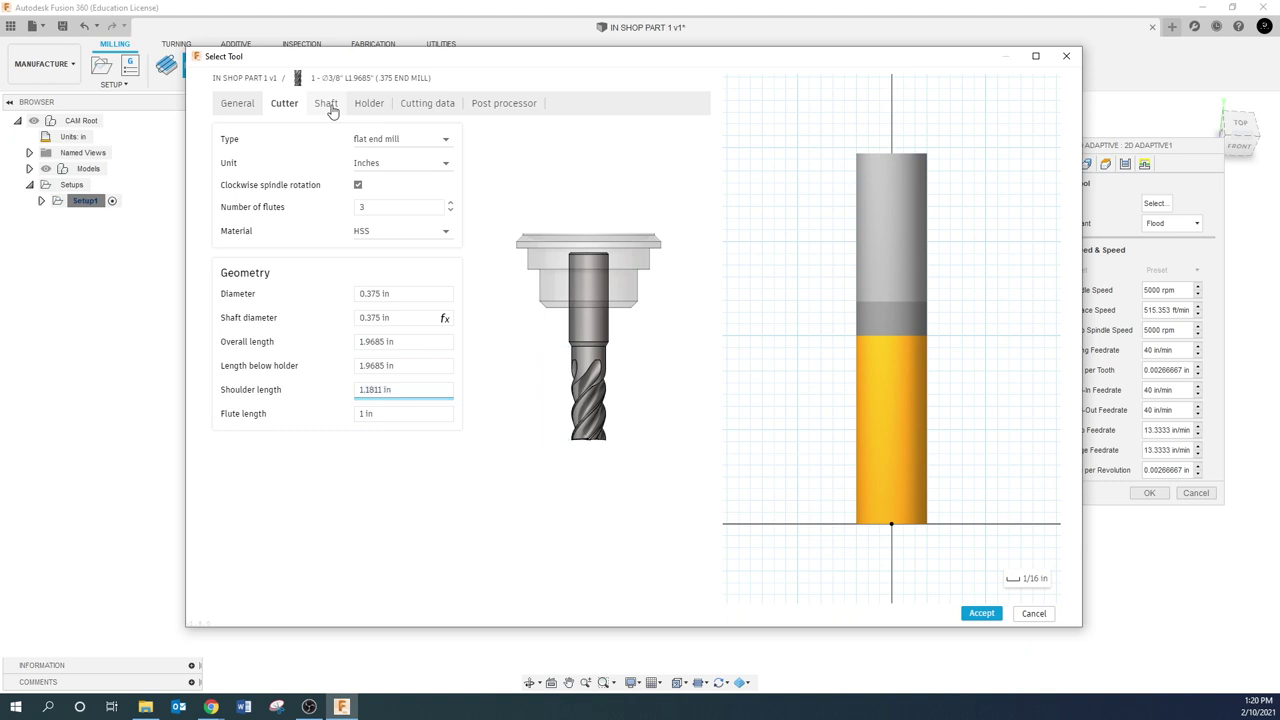
click(367, 105)
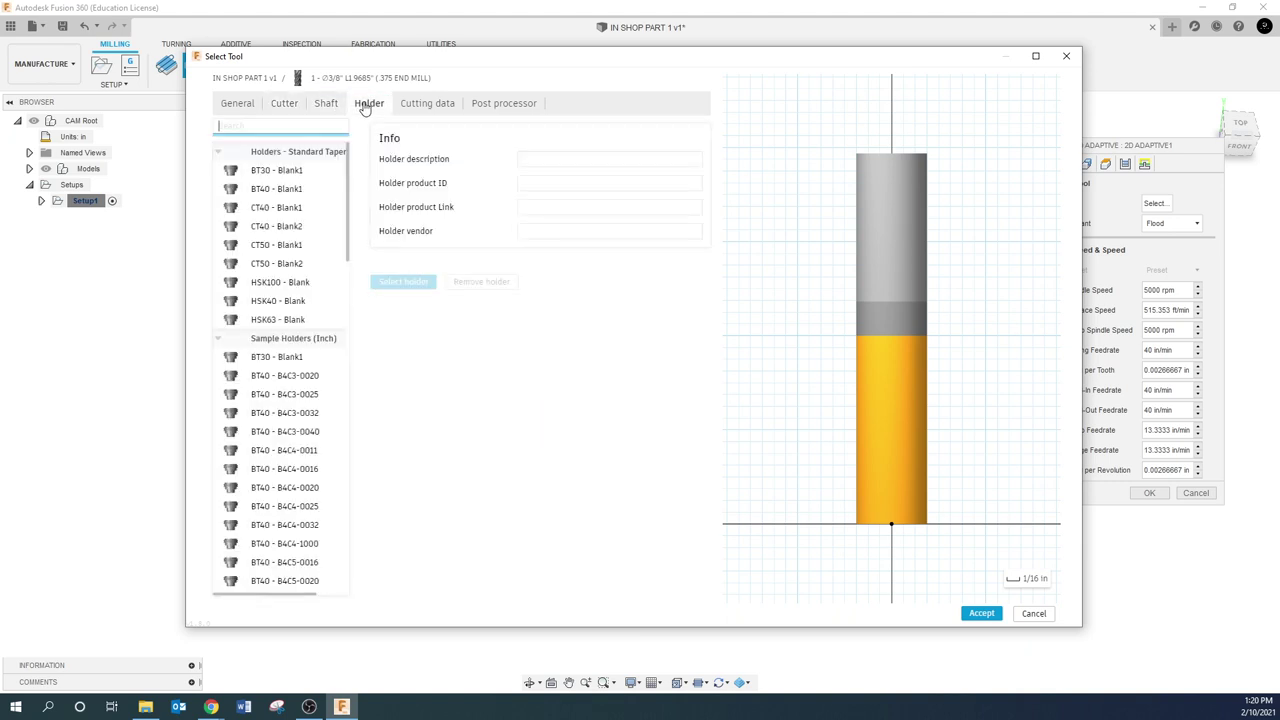
Set the end mill's spindle speed and ramp spindle speed to 10000 rpm in its cutting data
click(420, 108)
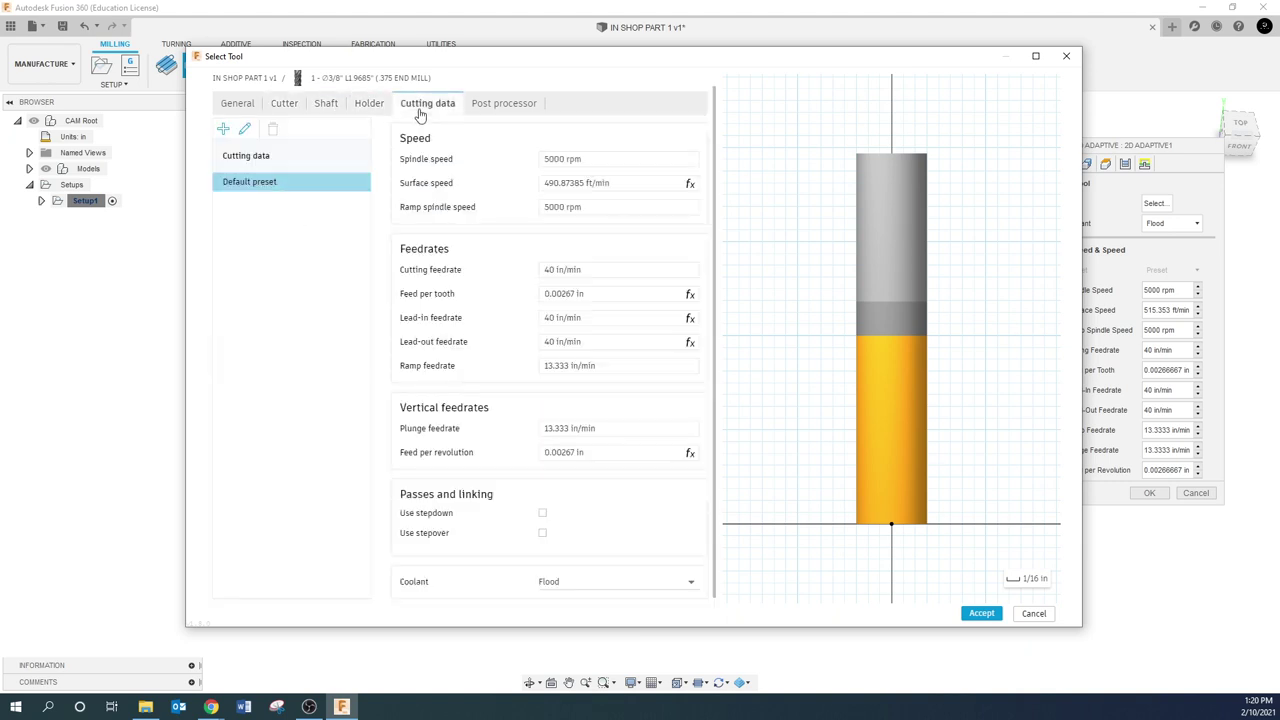
click(593, 159)
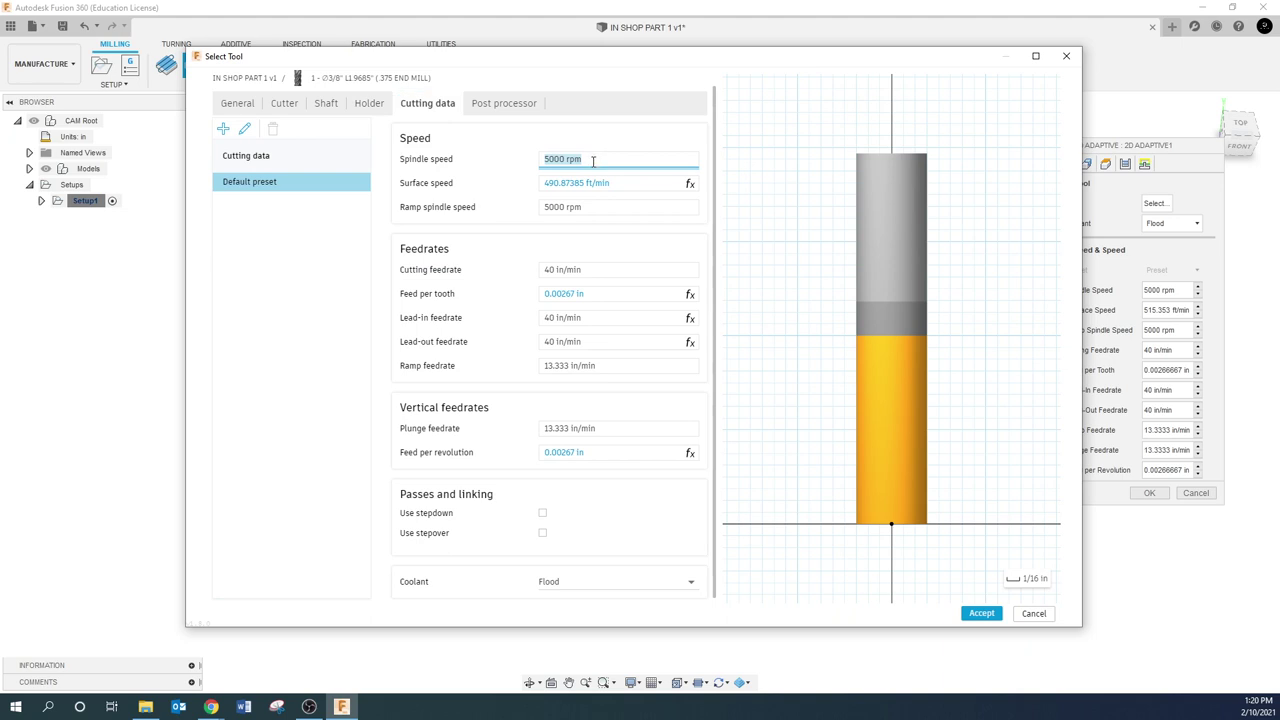
text(10000)
click(597, 205)
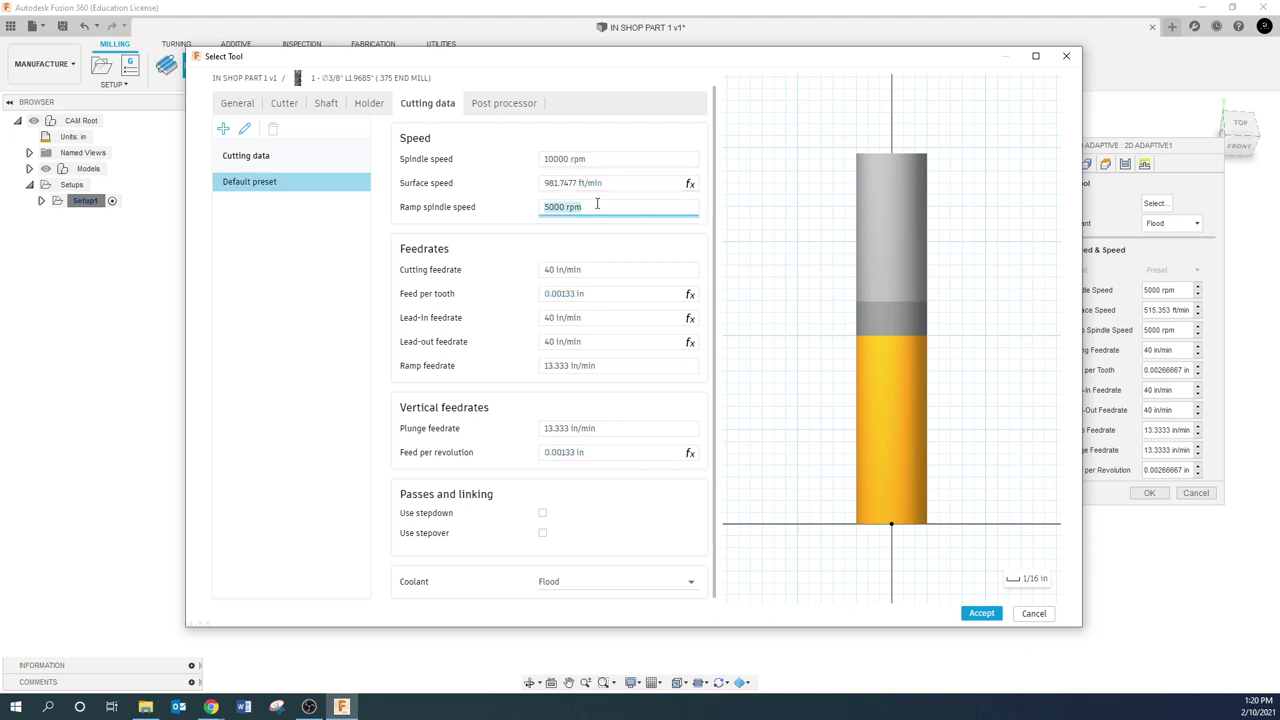
text(10000)
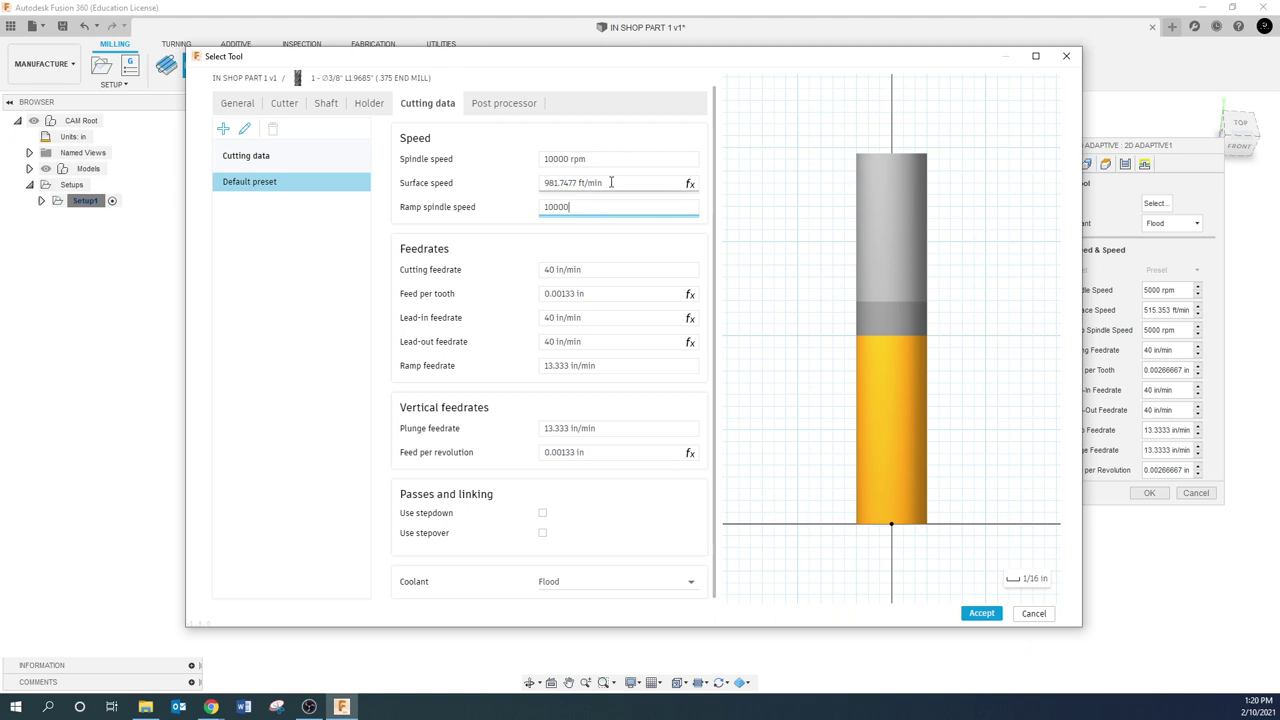
click(607, 183)
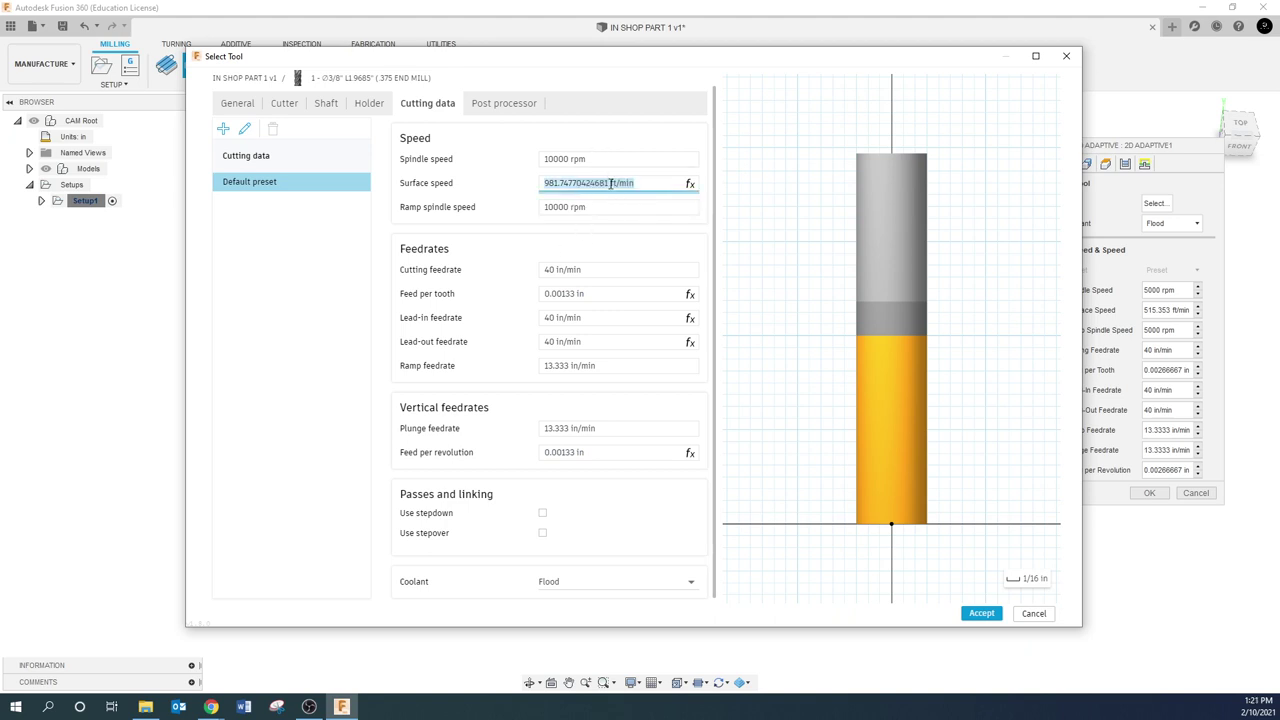
click(605, 160)
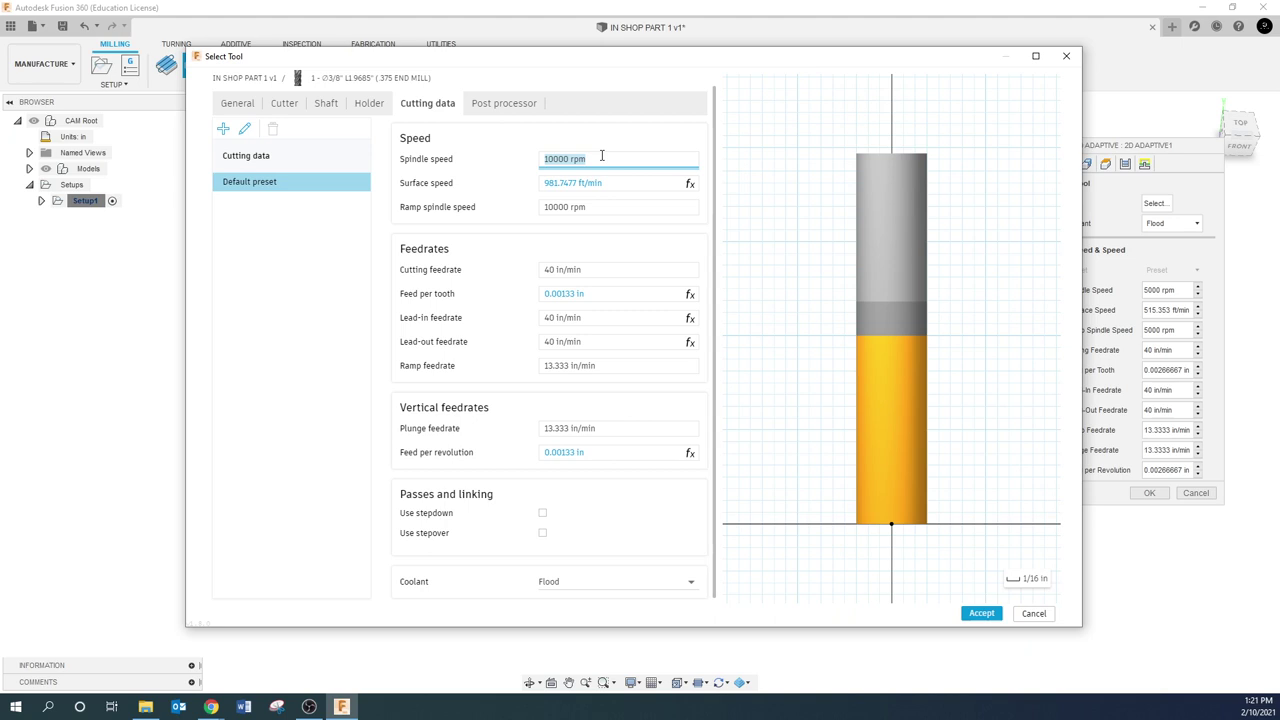
Set the end mill's feed per tooth to .001 in and check the remaining lead, ramp and vertical feedrates
click(593, 293)
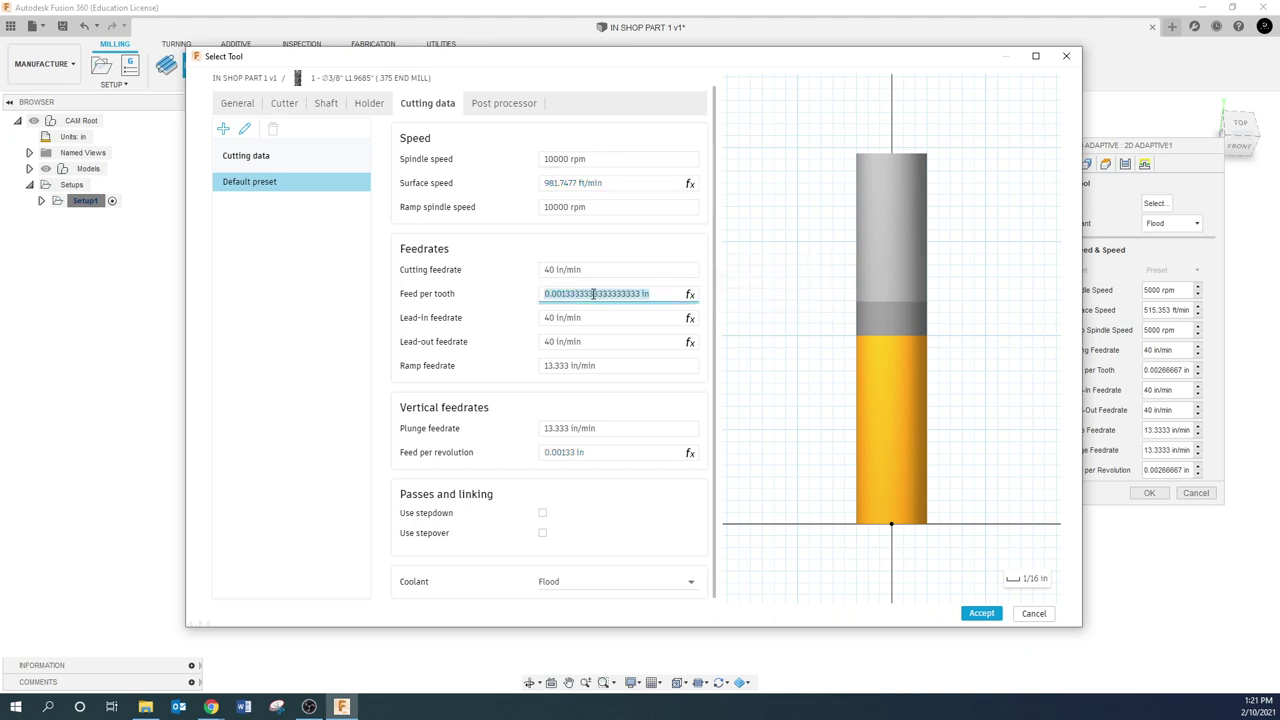
key(BackSpace)
text(.001)
click(588, 318)
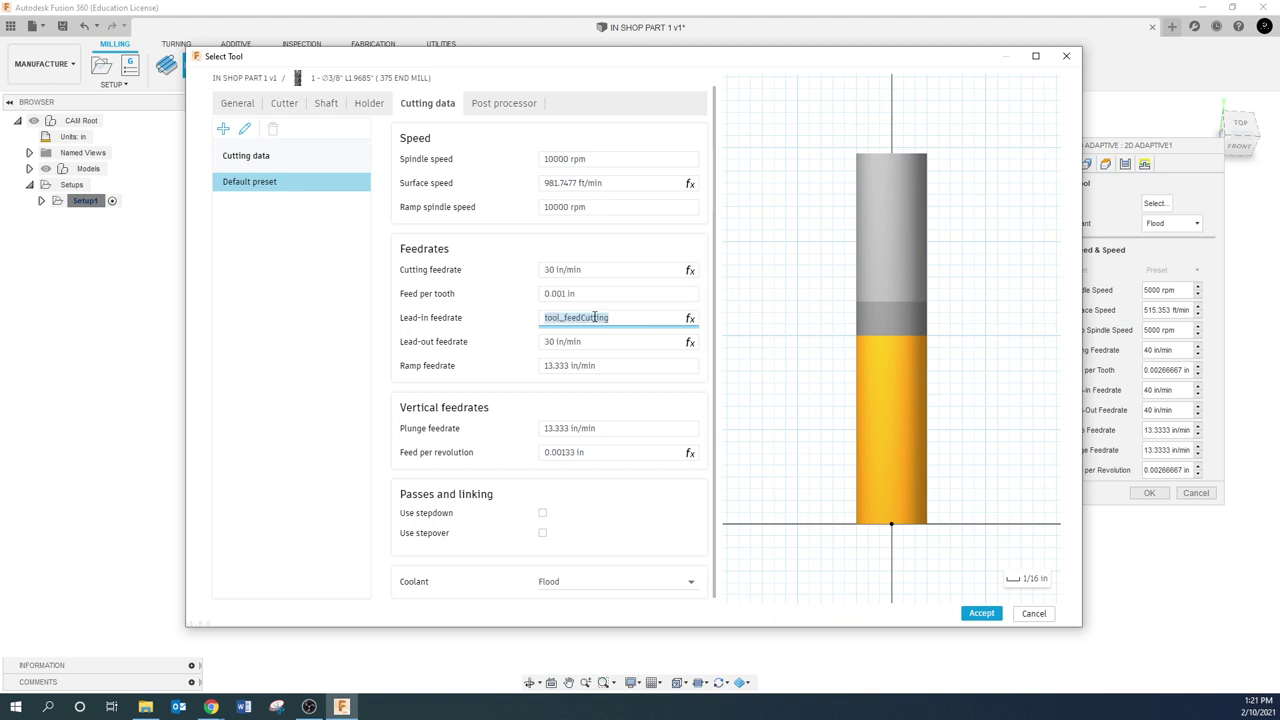
click(597, 341)
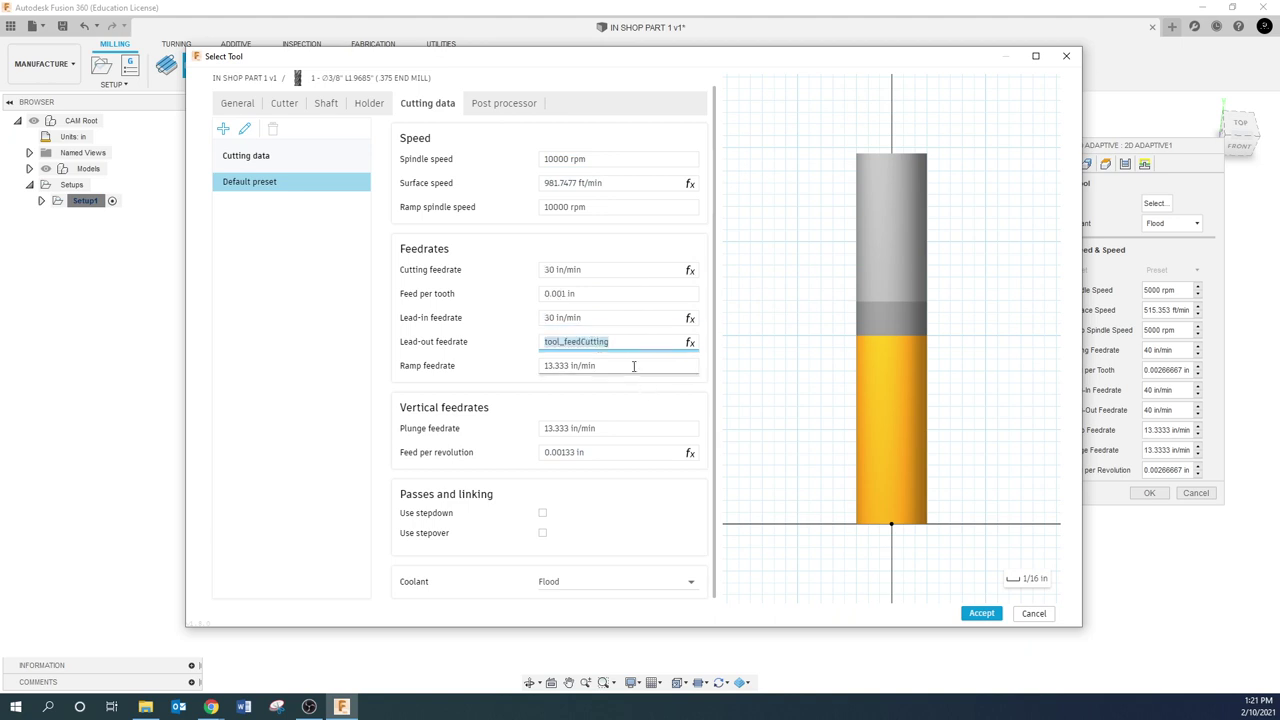
click(636, 366)
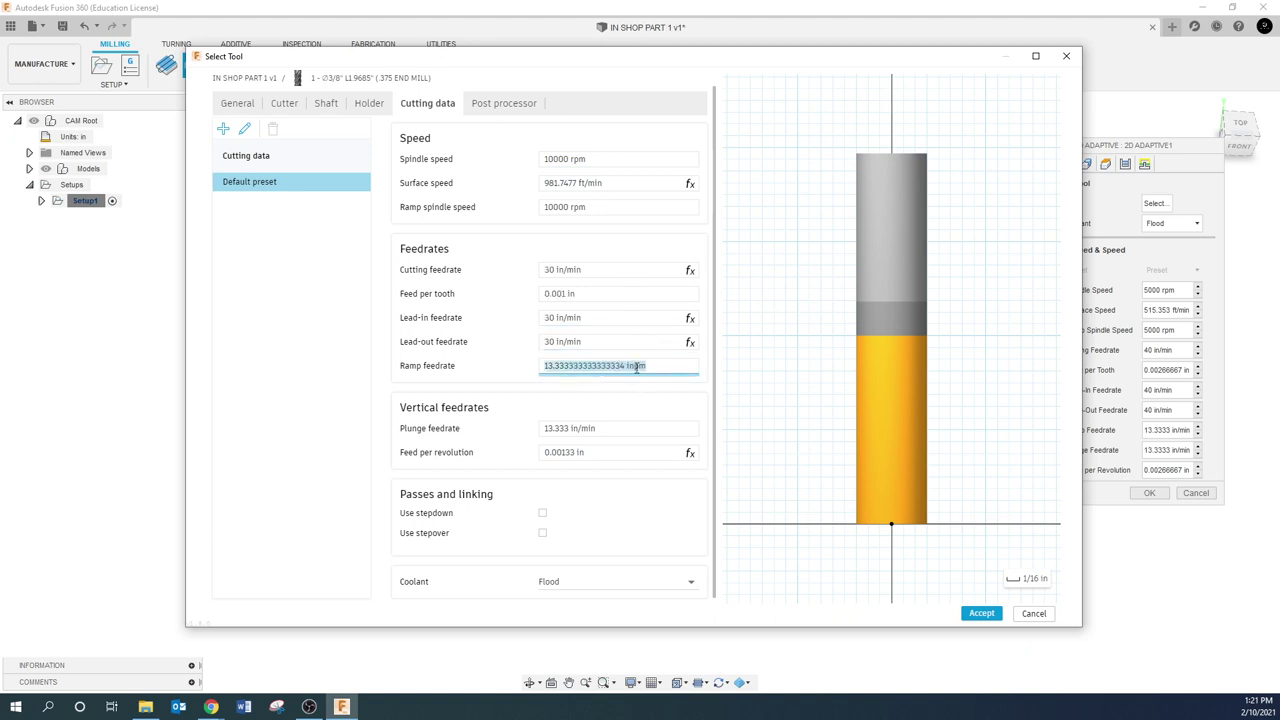
click(626, 428)
click(612, 455)
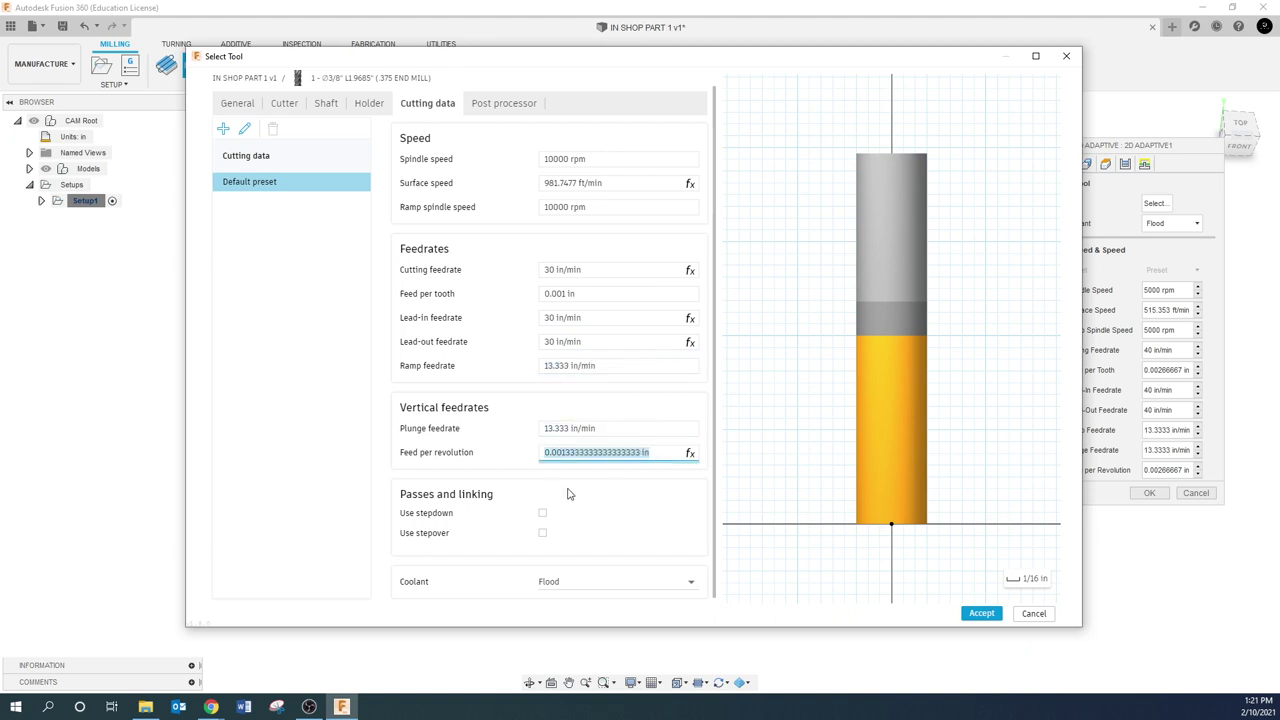
Enter the post processor comment ".375 S CARB", accept the new end mill and select it for the adaptive operation
click(502, 104)
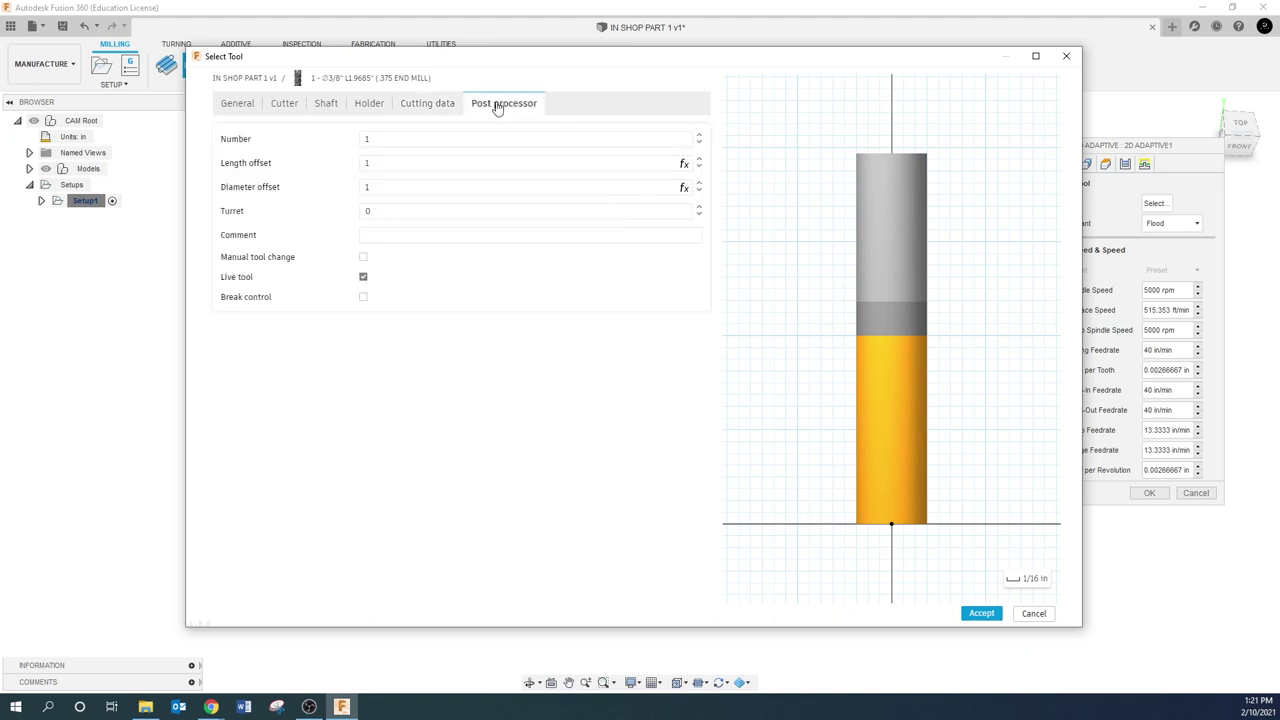
click(396, 240)
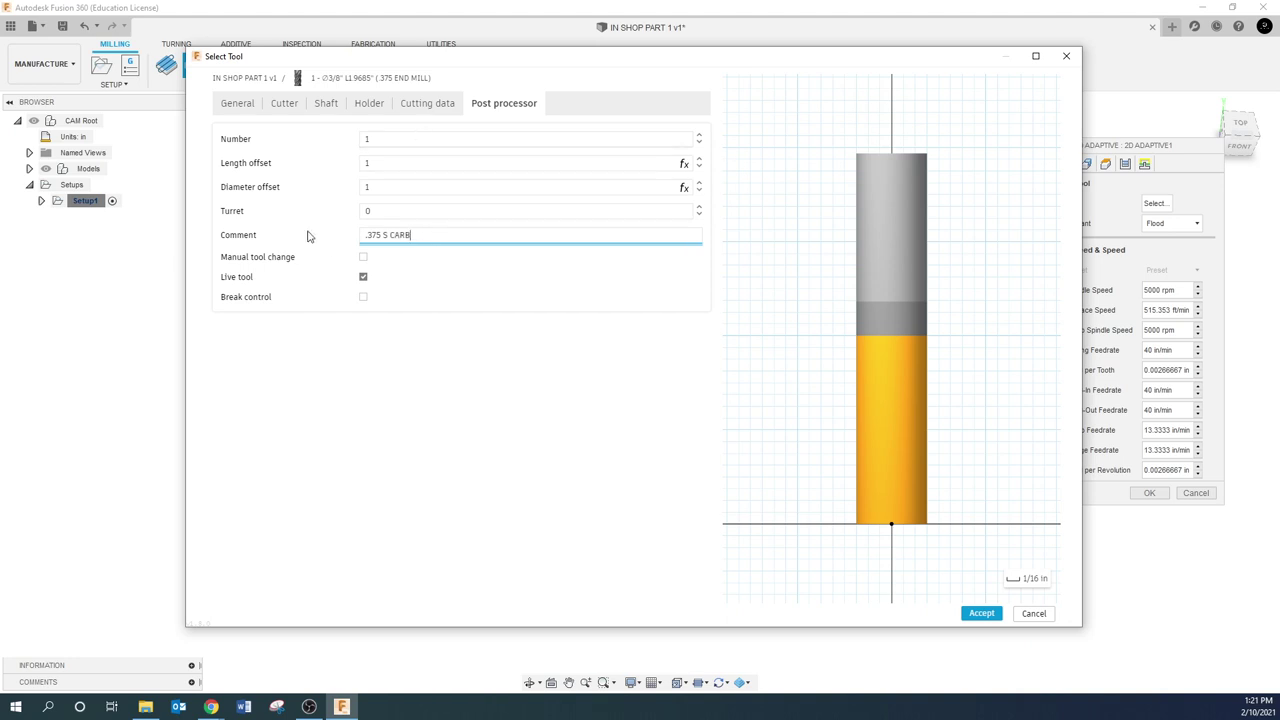
click(984, 615)
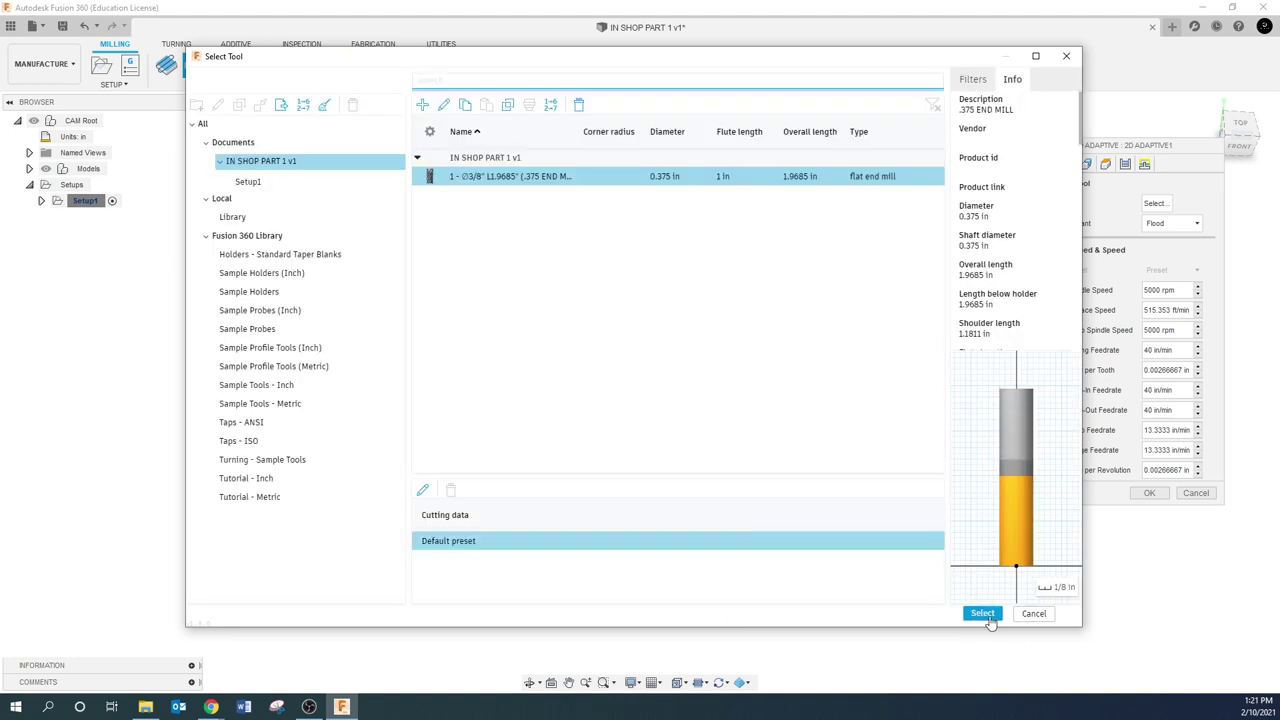
click(984, 614)
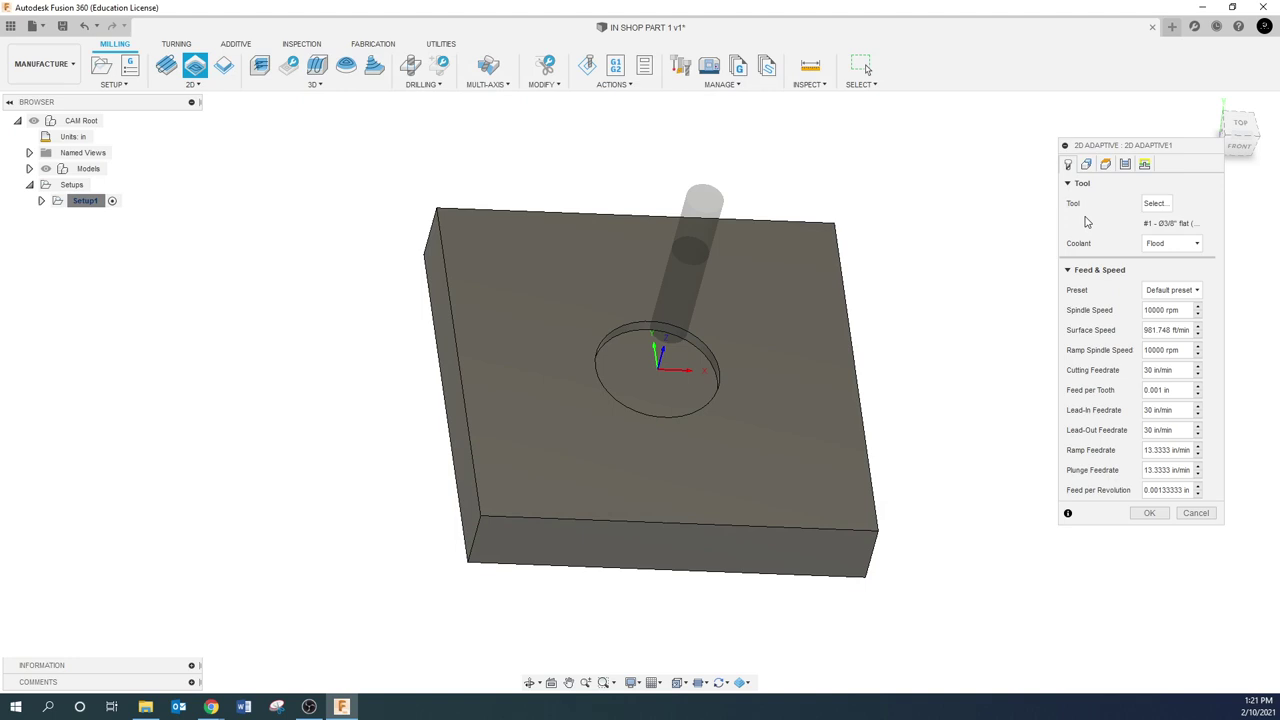
Select the round pocket's bottom contour as the pocket geometry and open the operation's height settings
click(1088, 166)
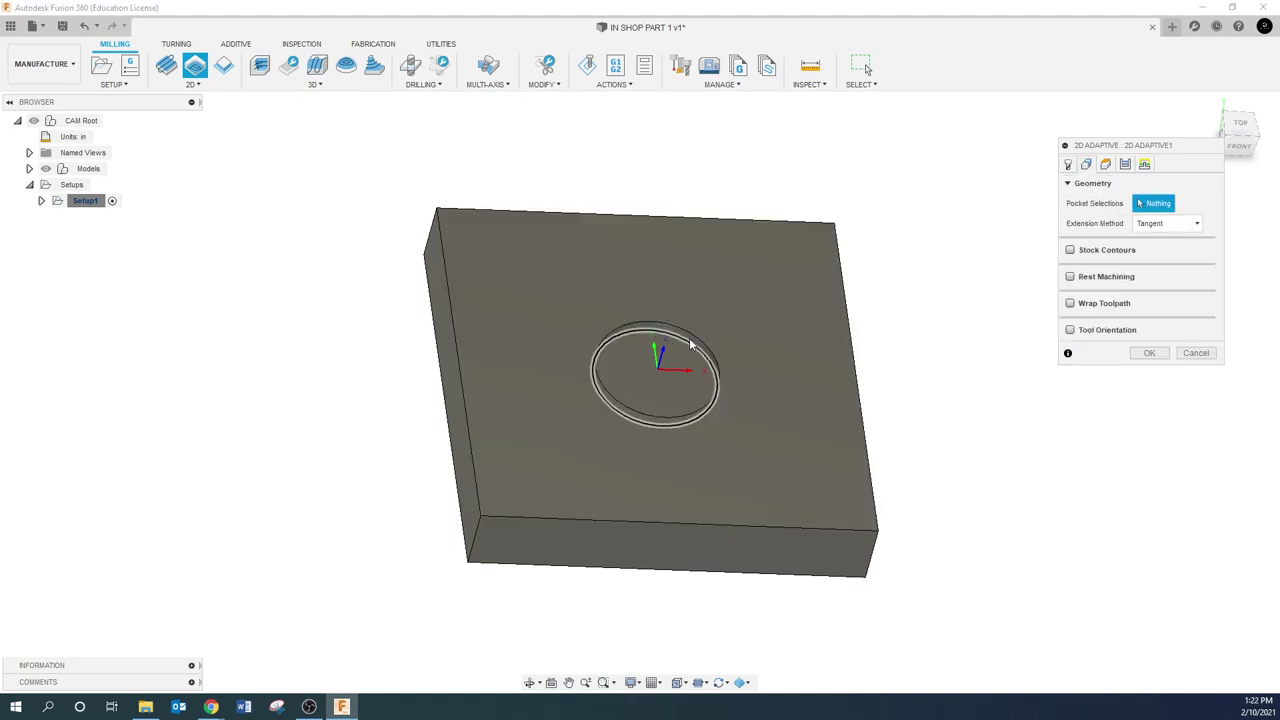
click(671, 349)
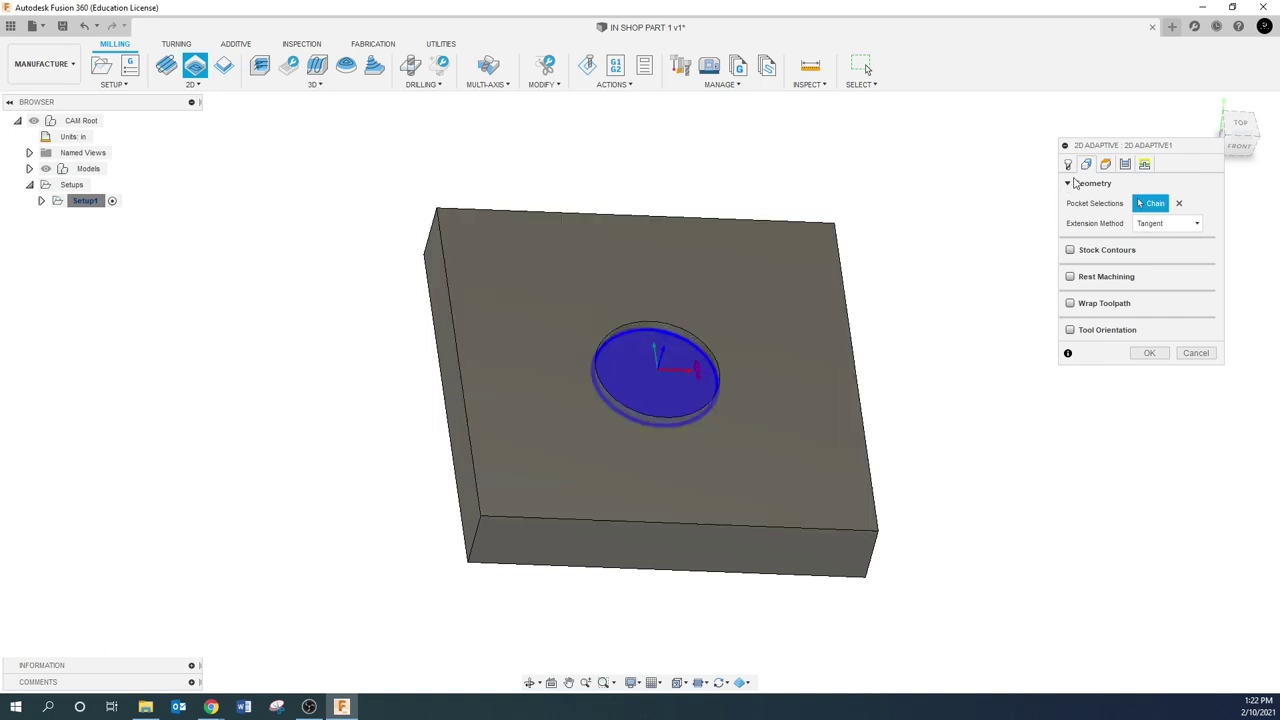
click(1106, 166)
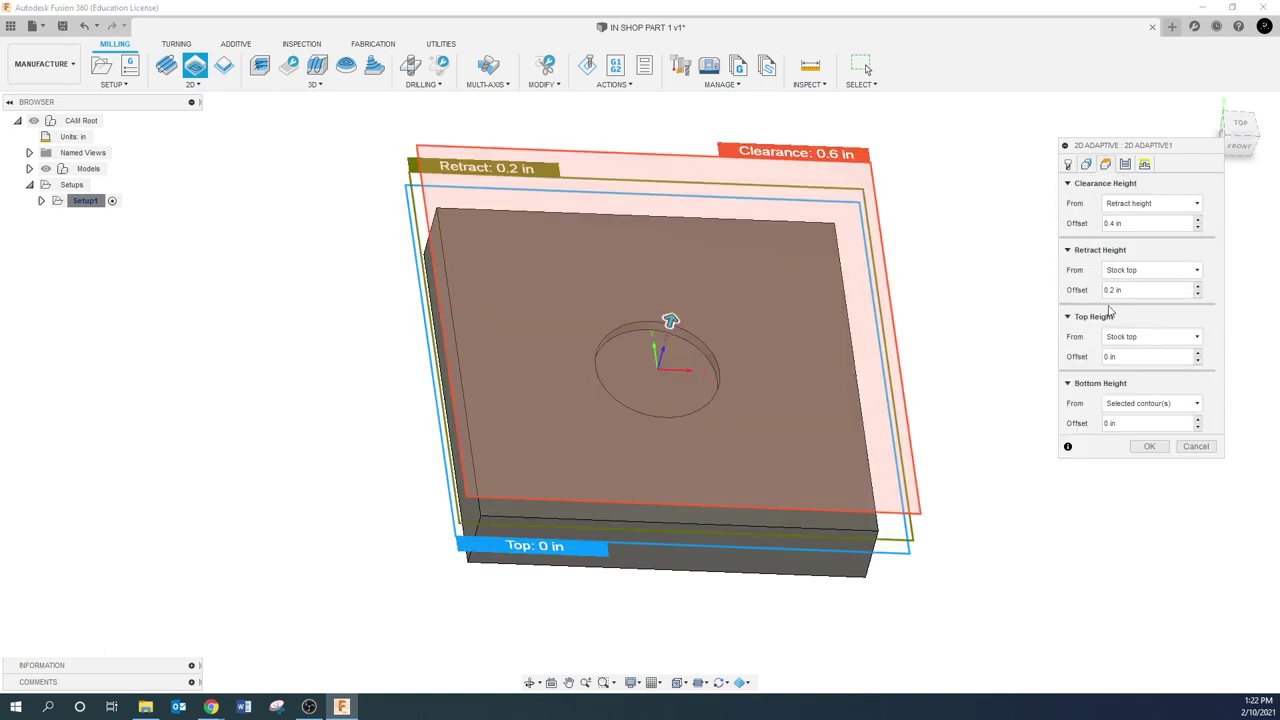
Check the adaptive operation's heights and set its optimal load to .025 in
drag(1157, 145, 1041, 109)
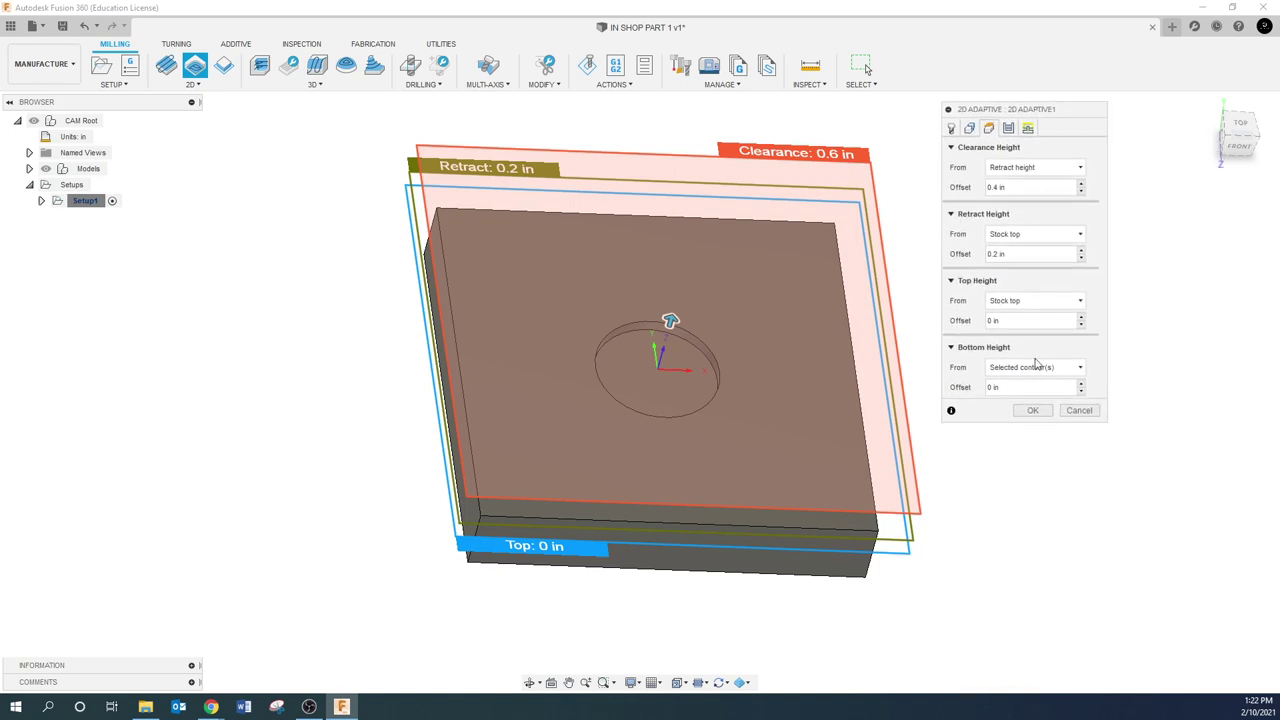
click(1035, 370)
click(1009, 129)
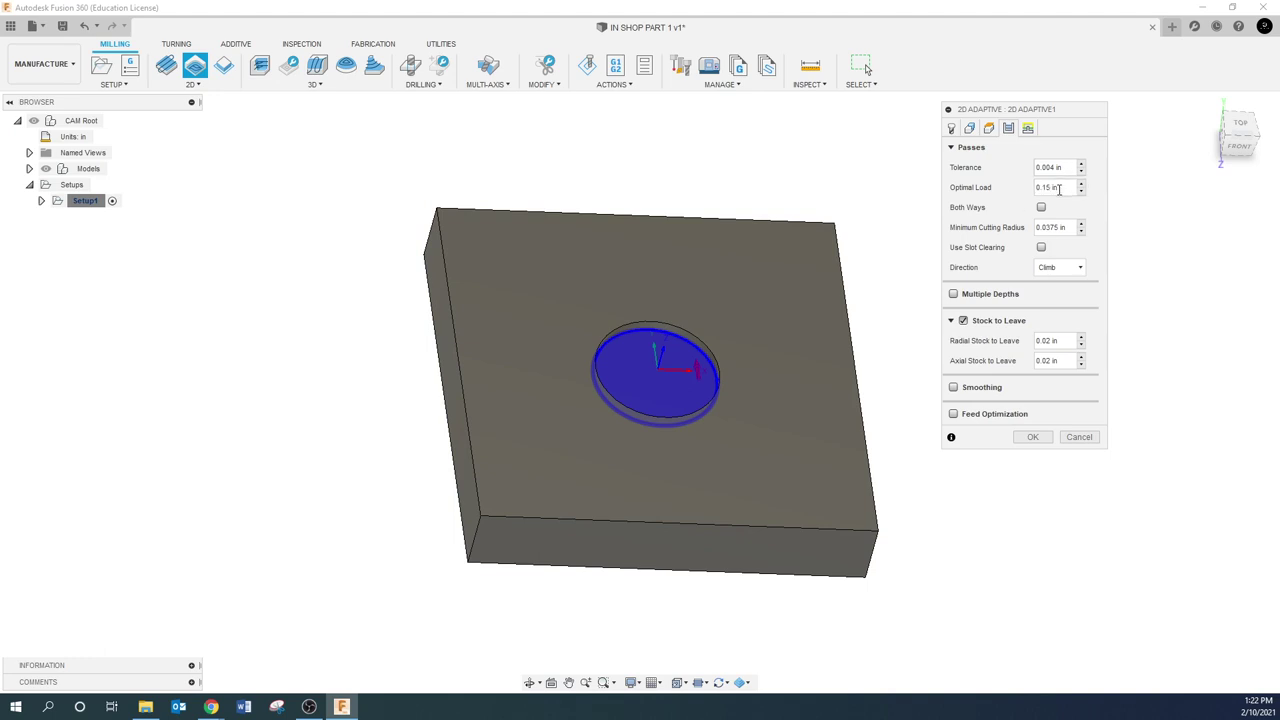
click(1061, 187)
key(BackSpace)
Set the radial and axial stock to leave to .01 in and generate the adaptive toolpath with its default linking settings
click(1056, 341)
text(.01)
click(1065, 364)
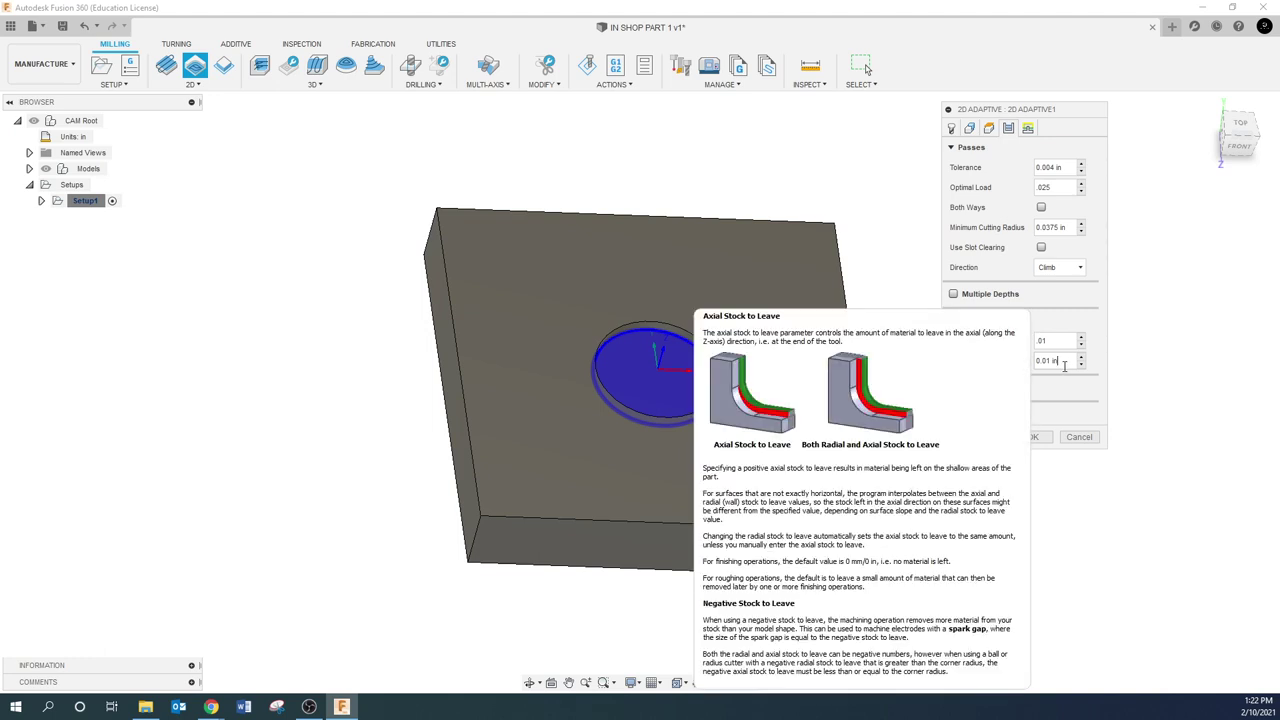
triple_click(1065, 366)
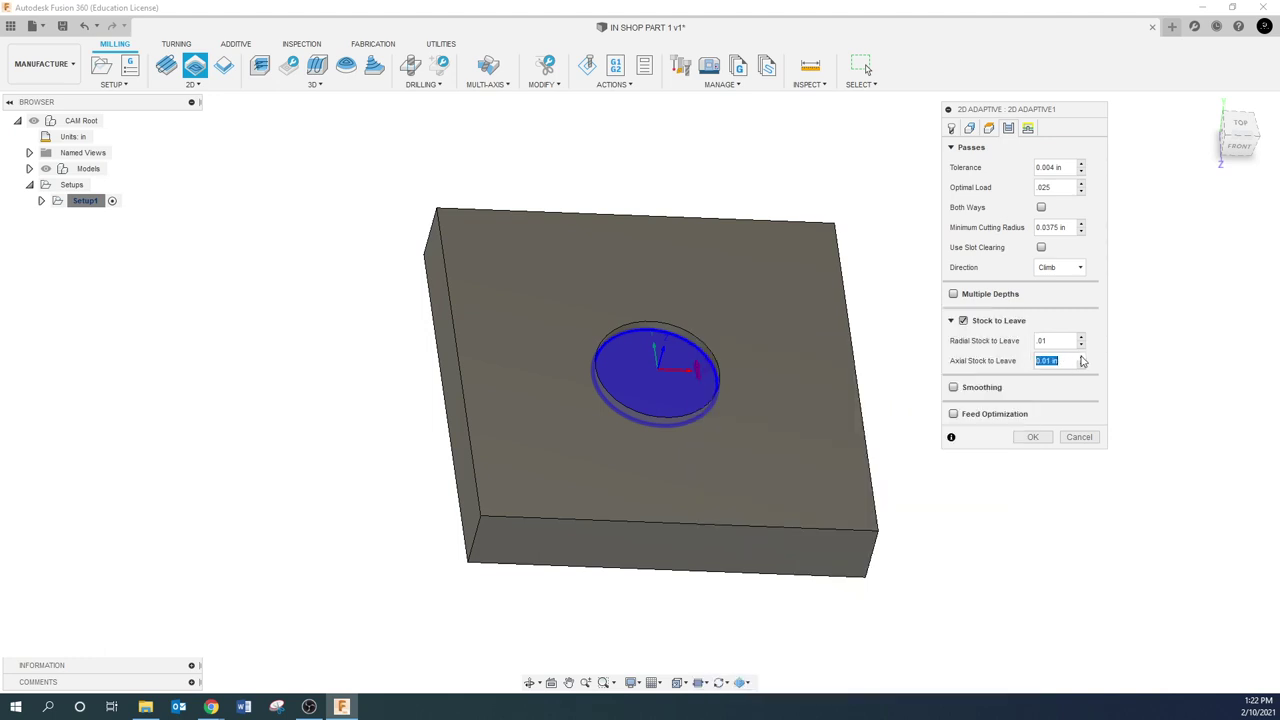
click(1065, 365)
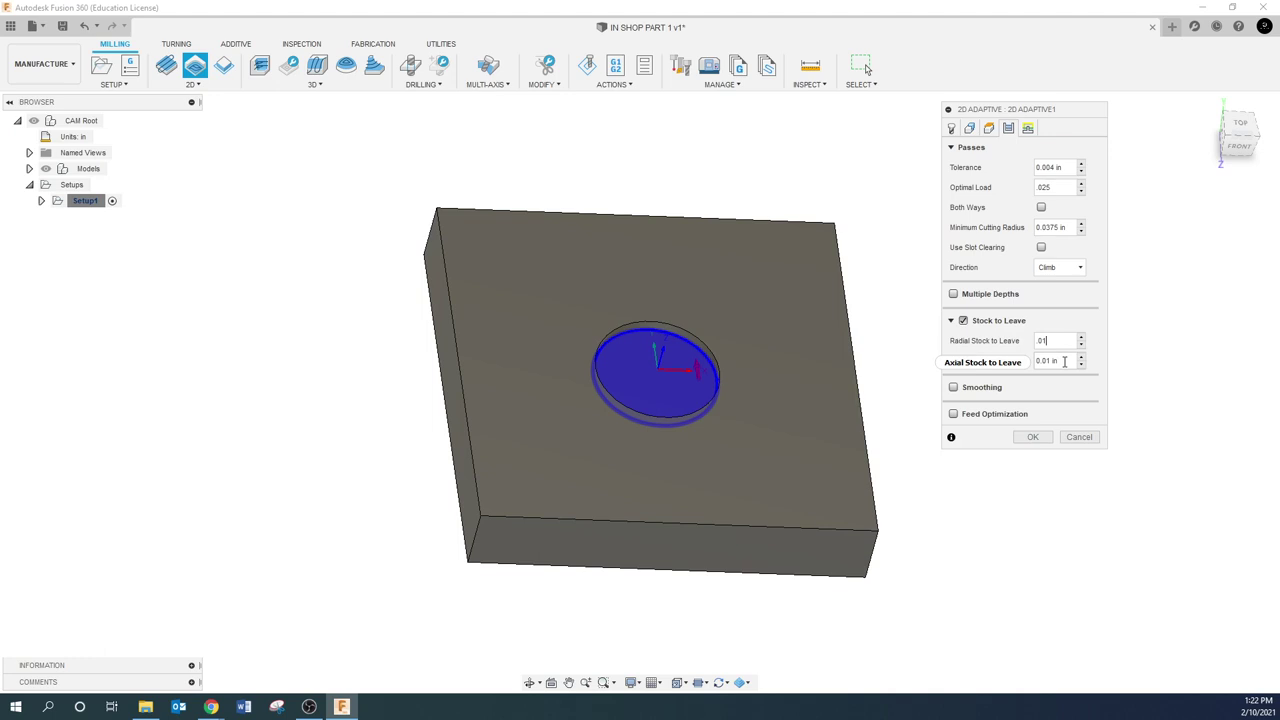
click(1027, 128)
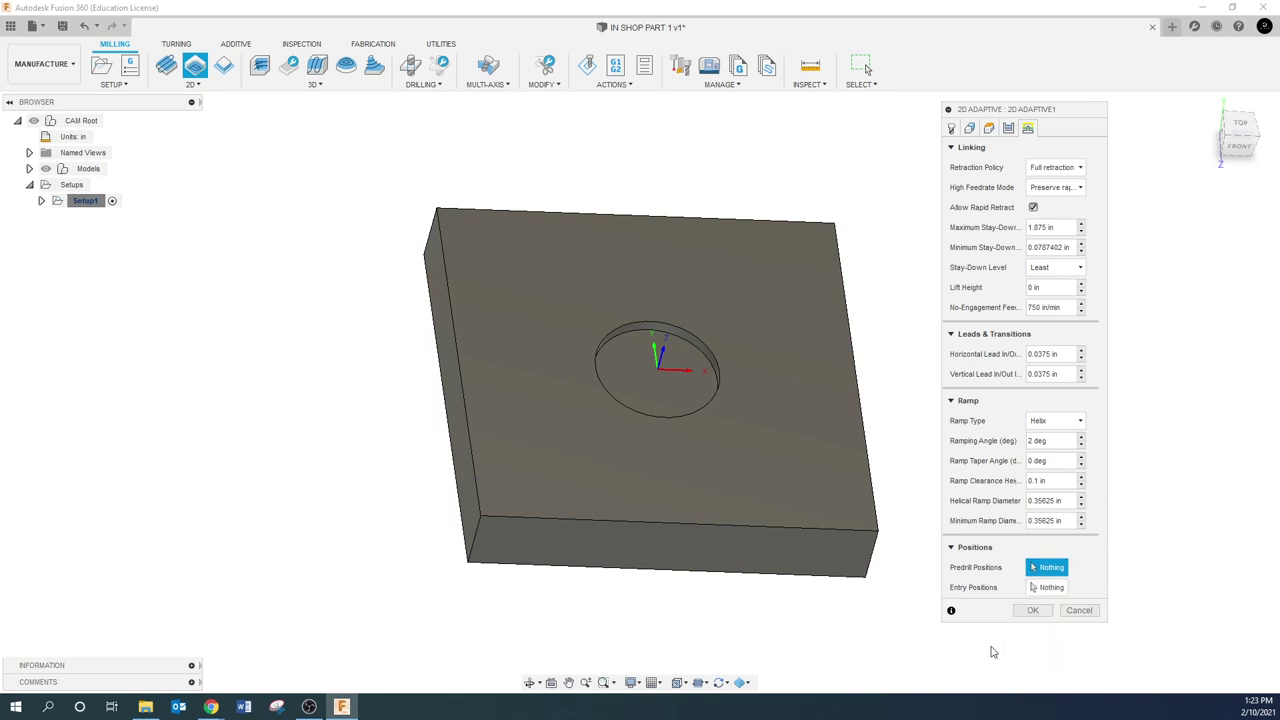
click(1034, 611)
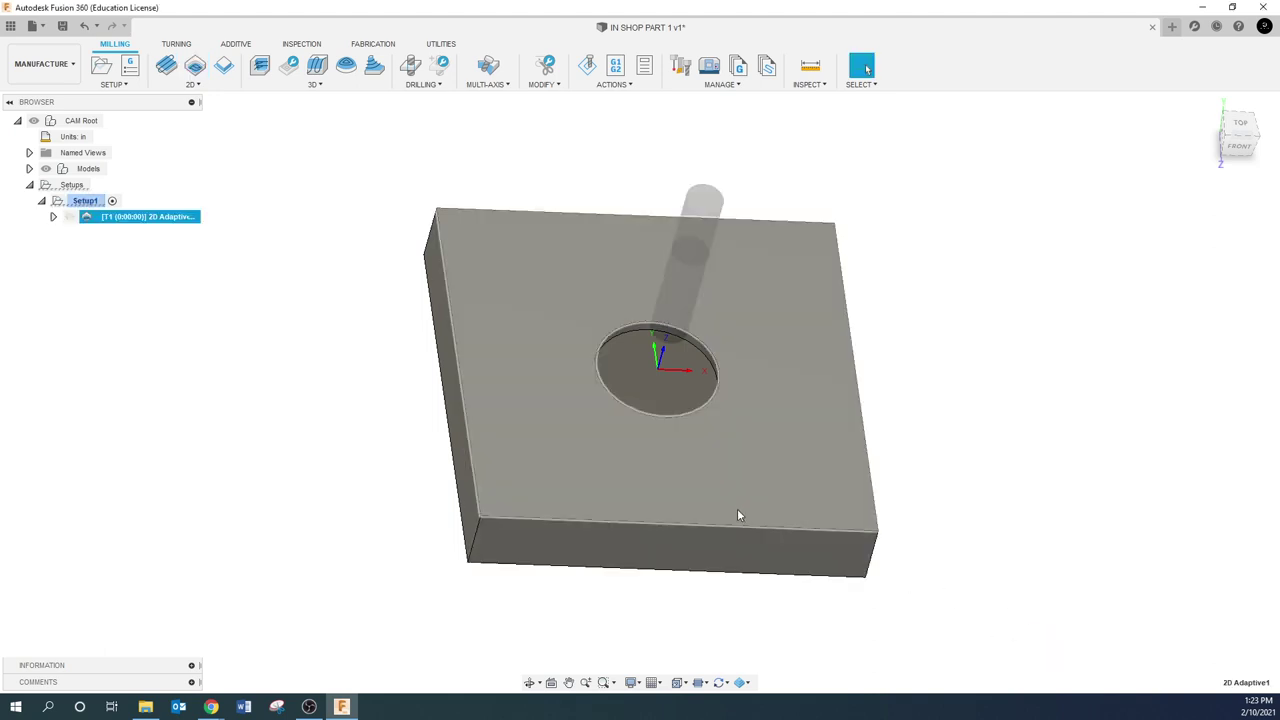
Examine the adaptive toolpath's helical entry and spiral passes in the round pocket from several angles
scroll(645, 375, up, 5)
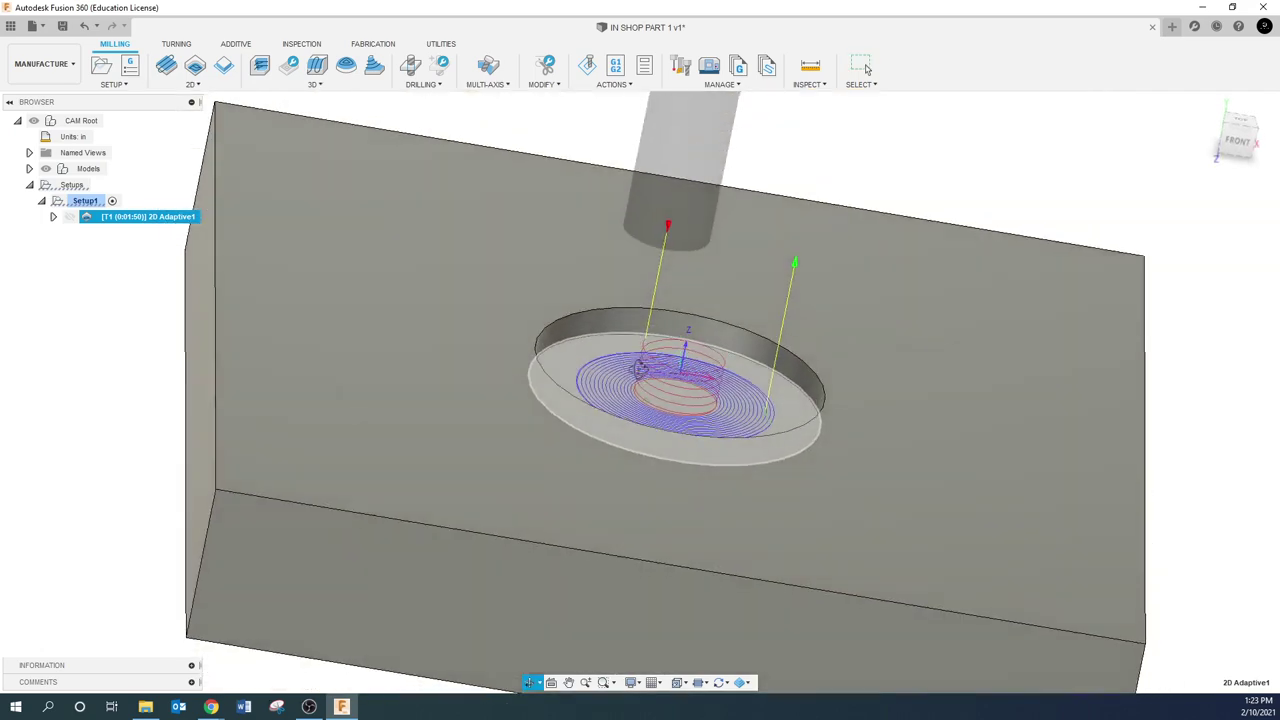
shift+middle_drag(640, 368, 688, 378)
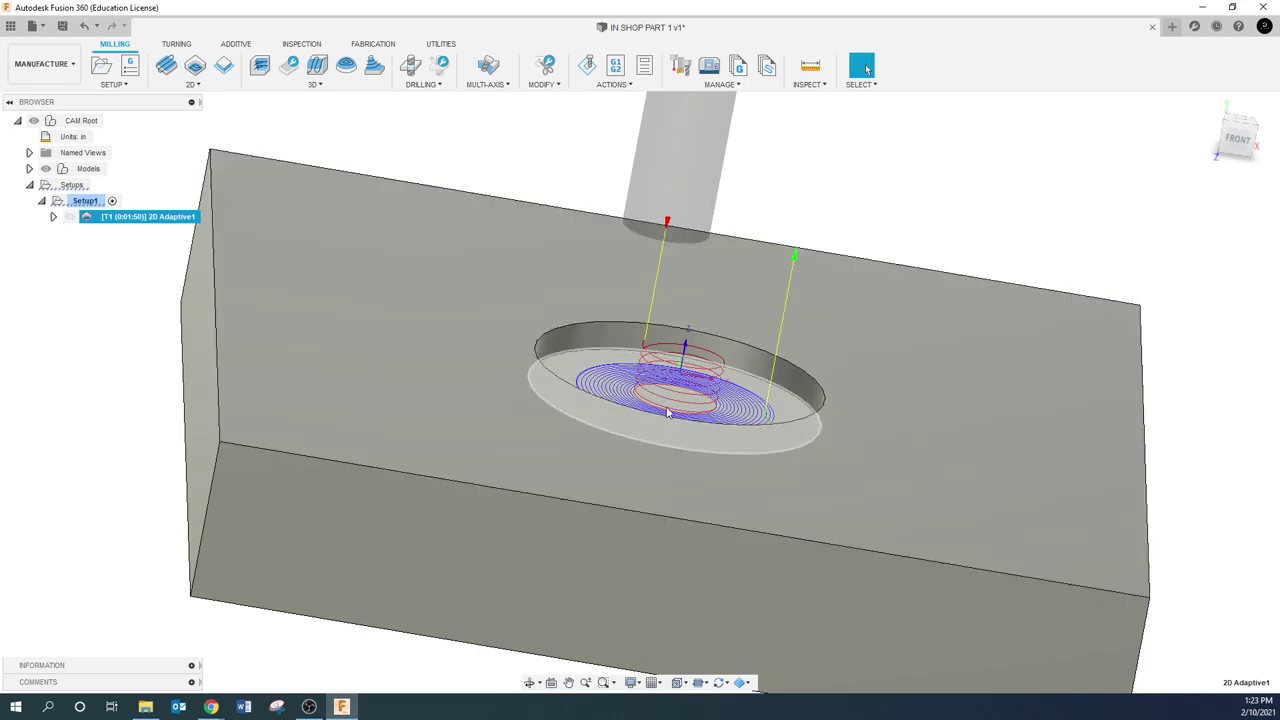
shift+middle_drag(667, 412, 645, 473)
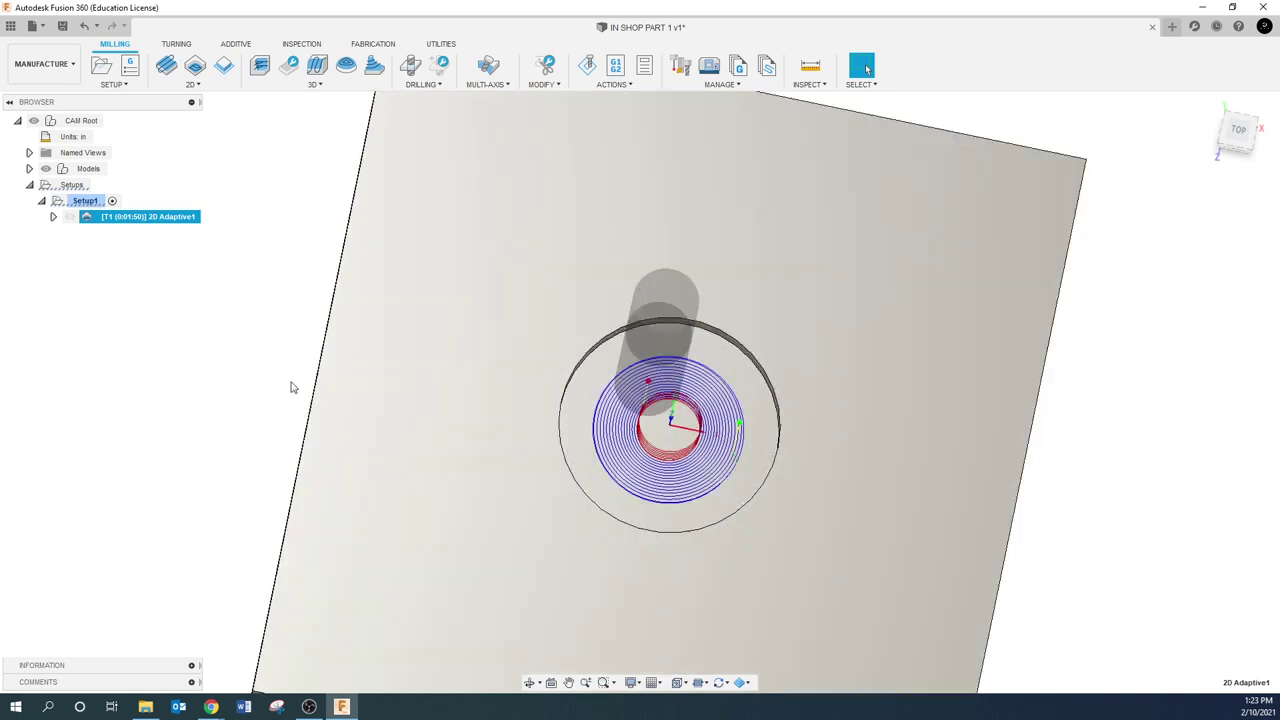
click(253, 336)
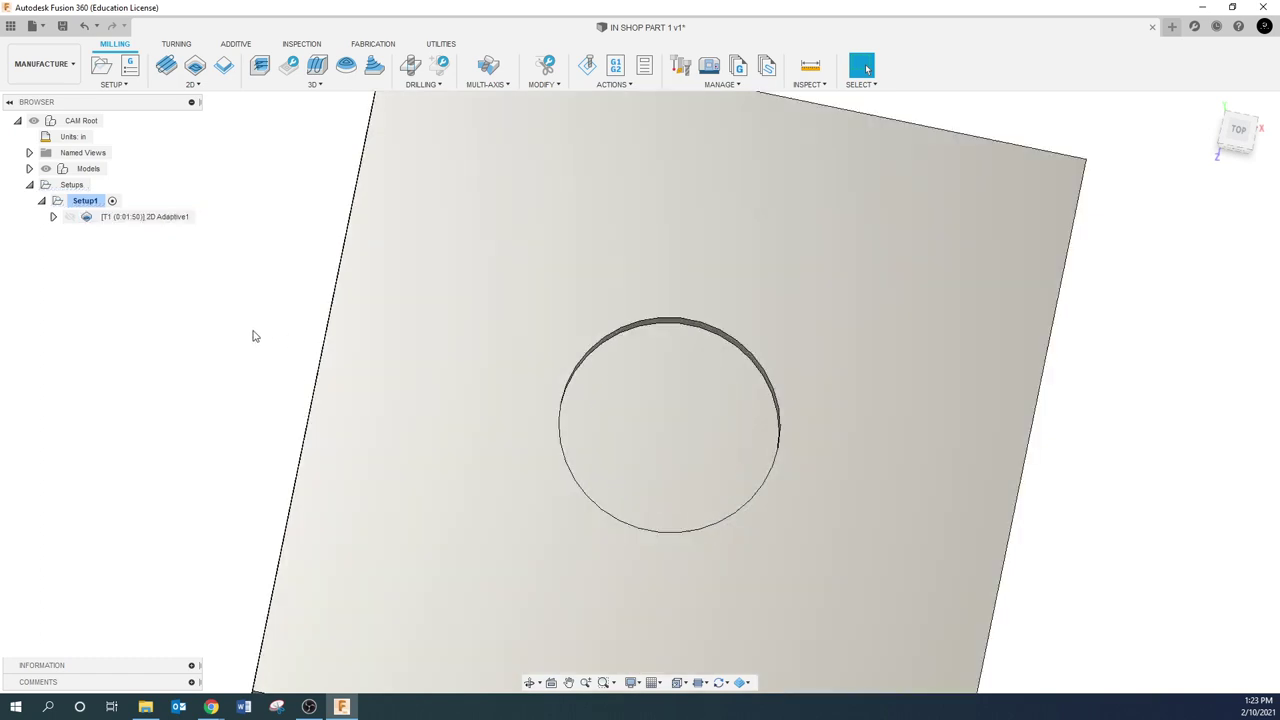
click(160, 220)
shift+middle_drag(345, 583, 351, 546)
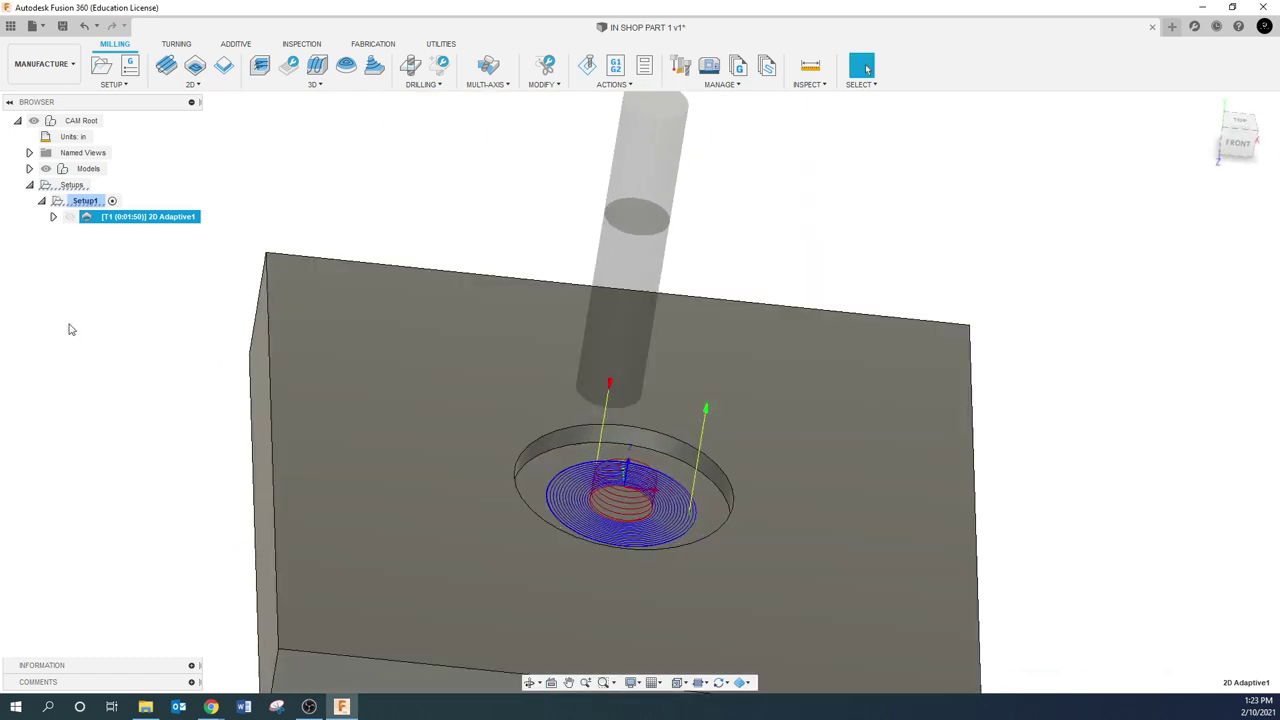
Edit the adaptive operation to try an optimal load of 0.1 in and regenerate its toolpath
right_click(114, 217)
click(164, 226)
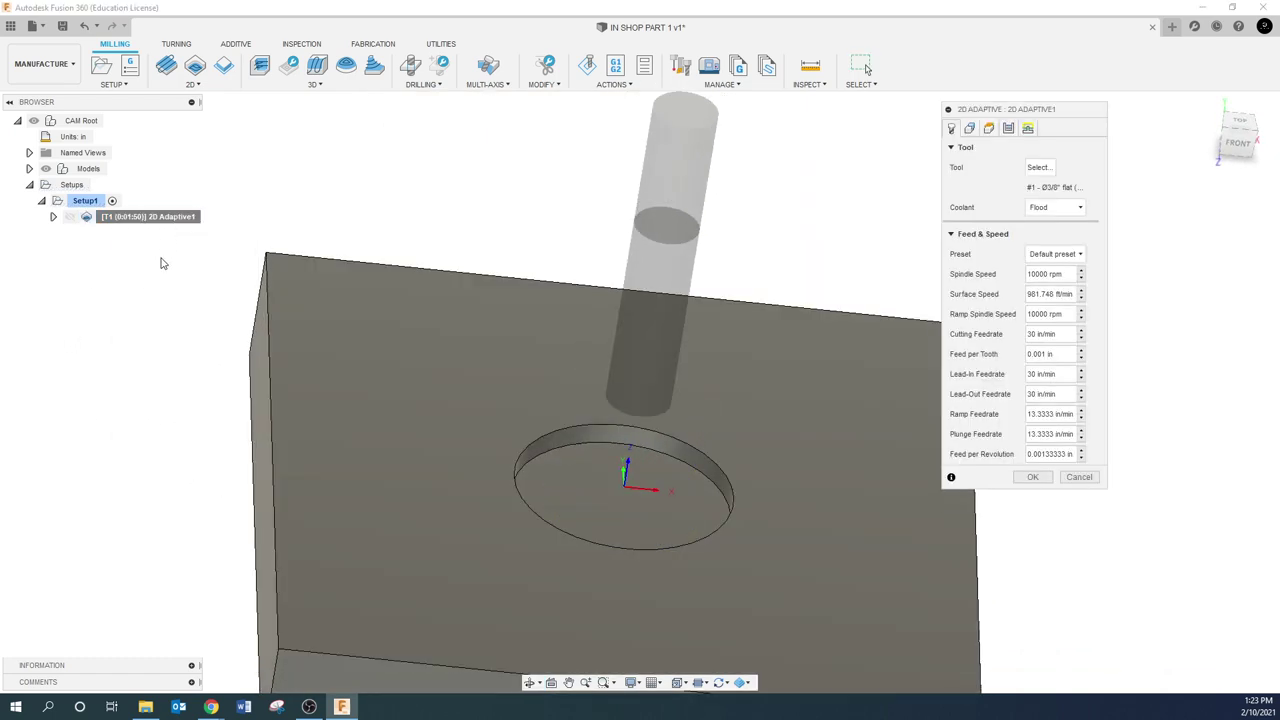
click(1026, 129)
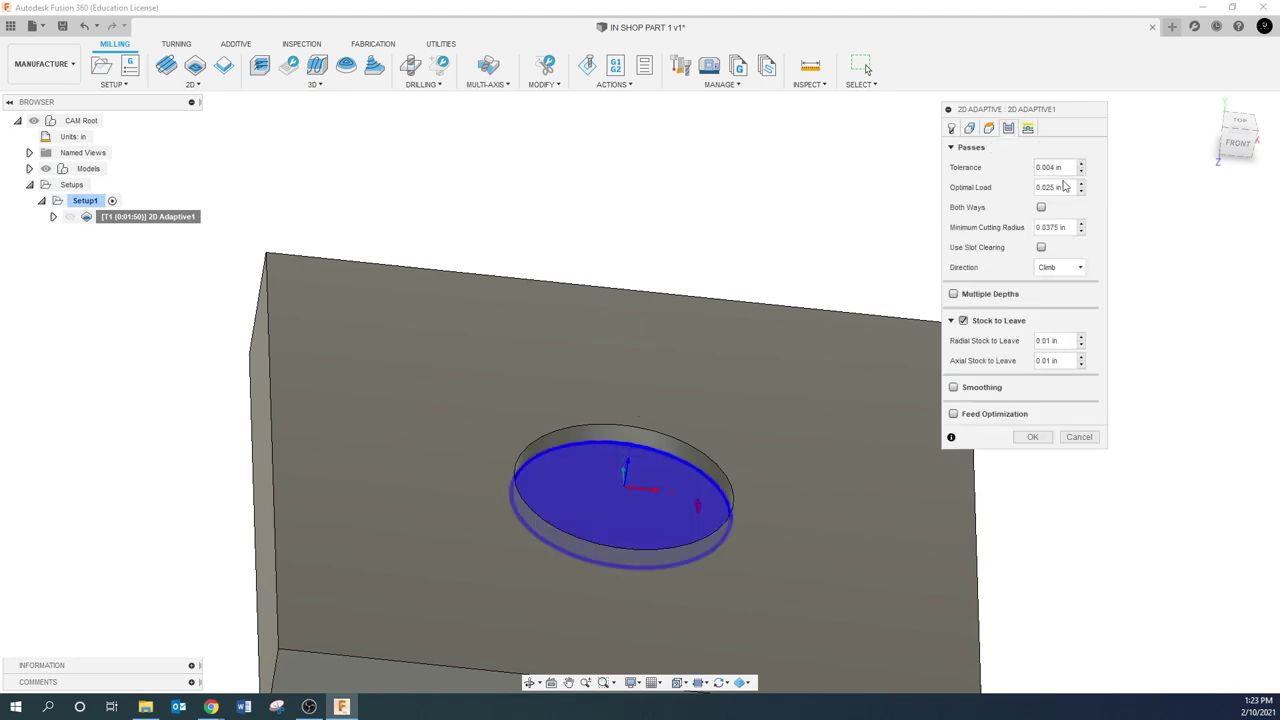
double_click(1058, 187)
key(BackSpace)
click(1033, 437)
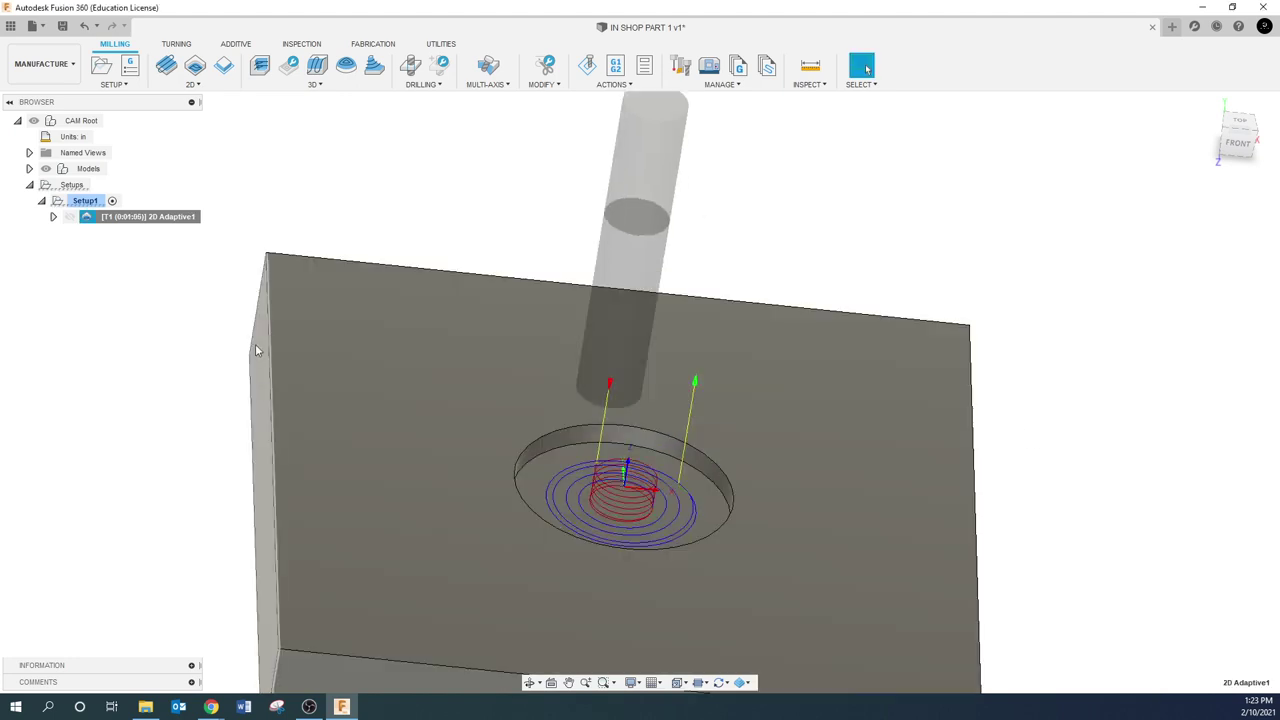
Set the adaptive operation's optimal load back to .025 in and regenerate its toolpath
click(136, 263)
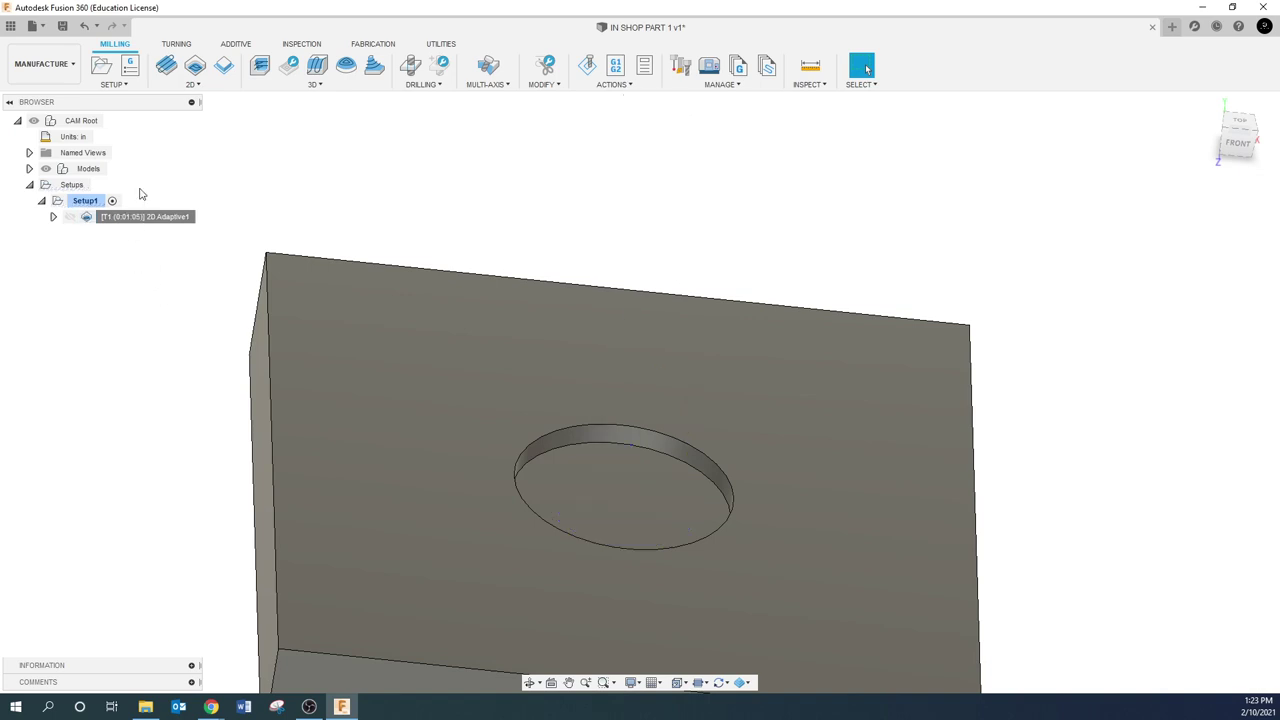
right_click(146, 216)
click(197, 229)
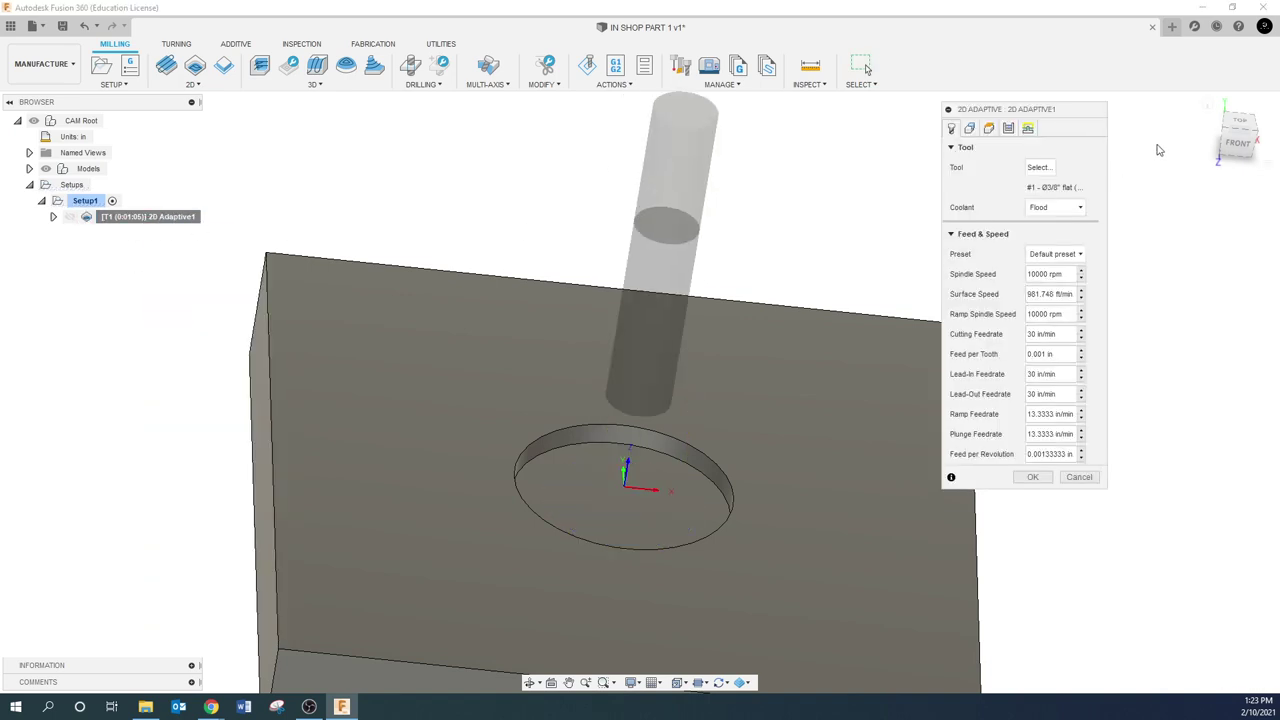
click(1008, 128)
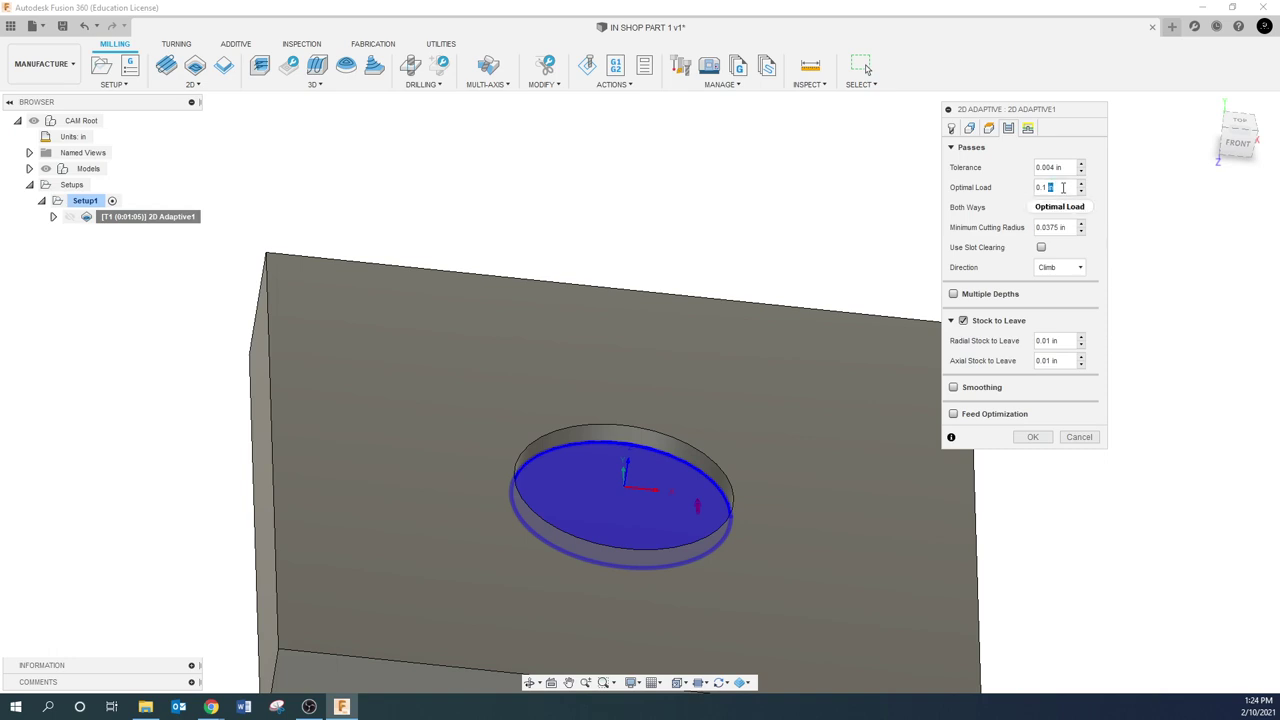
text(.025)
click(1033, 437)
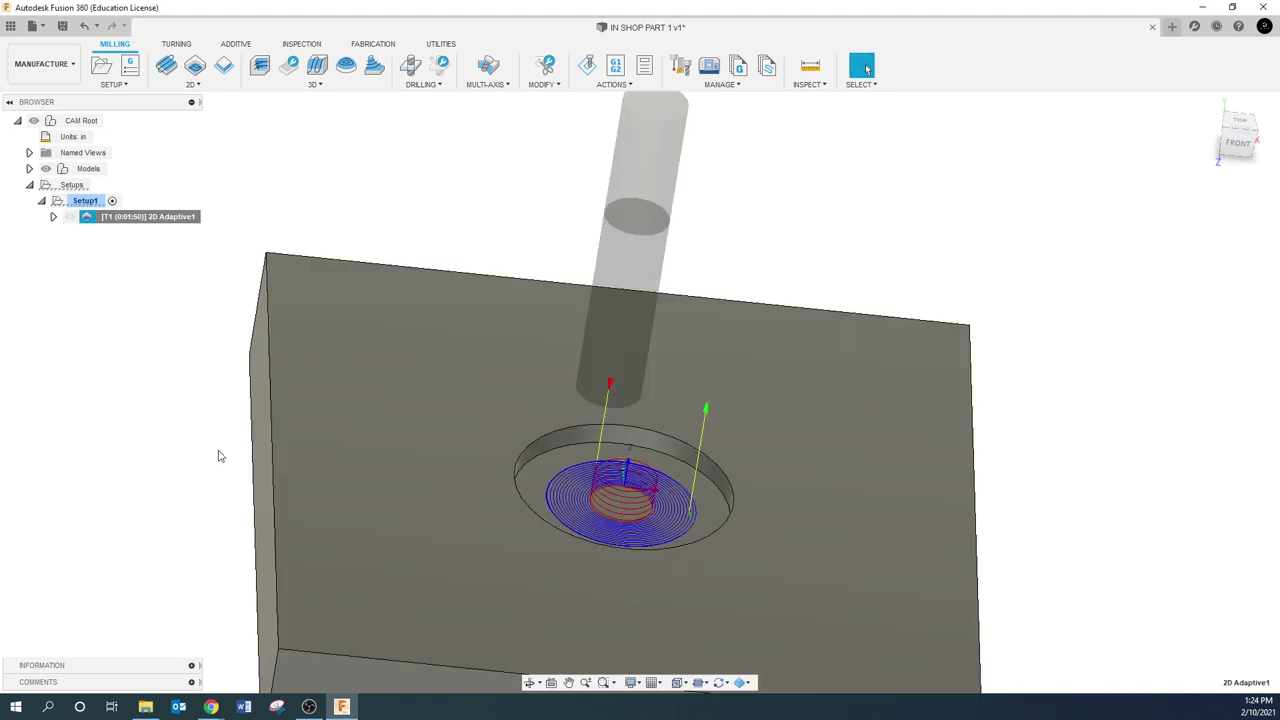
Create a derived 2D Pocket operation from the adaptive clearing operation
click(177, 300)
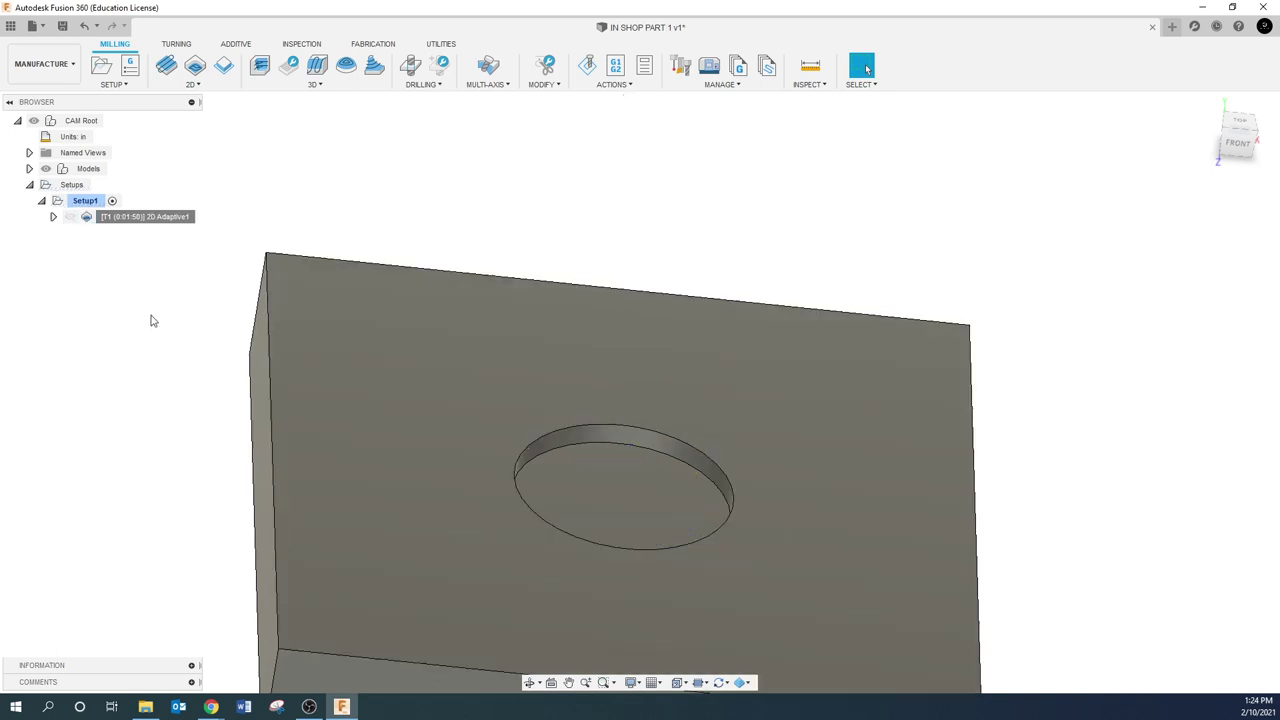
click(152, 216)
right_click(153, 217)
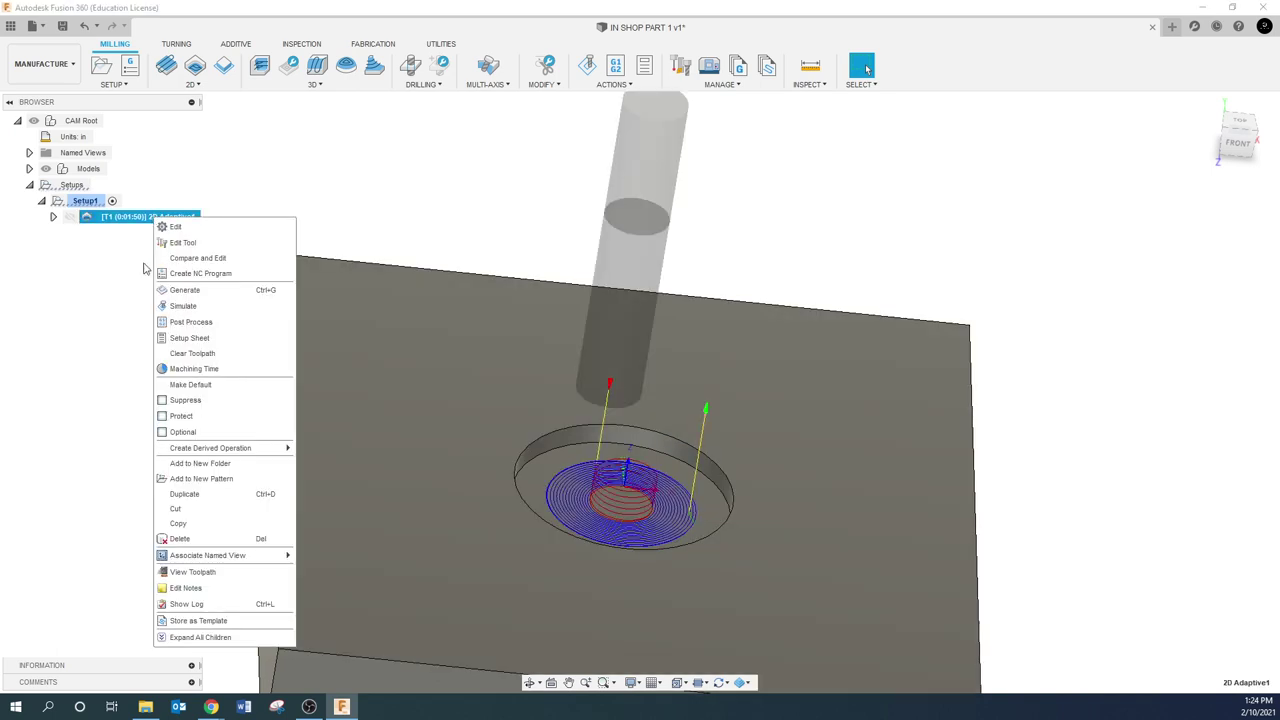
mouse_move(210, 456)
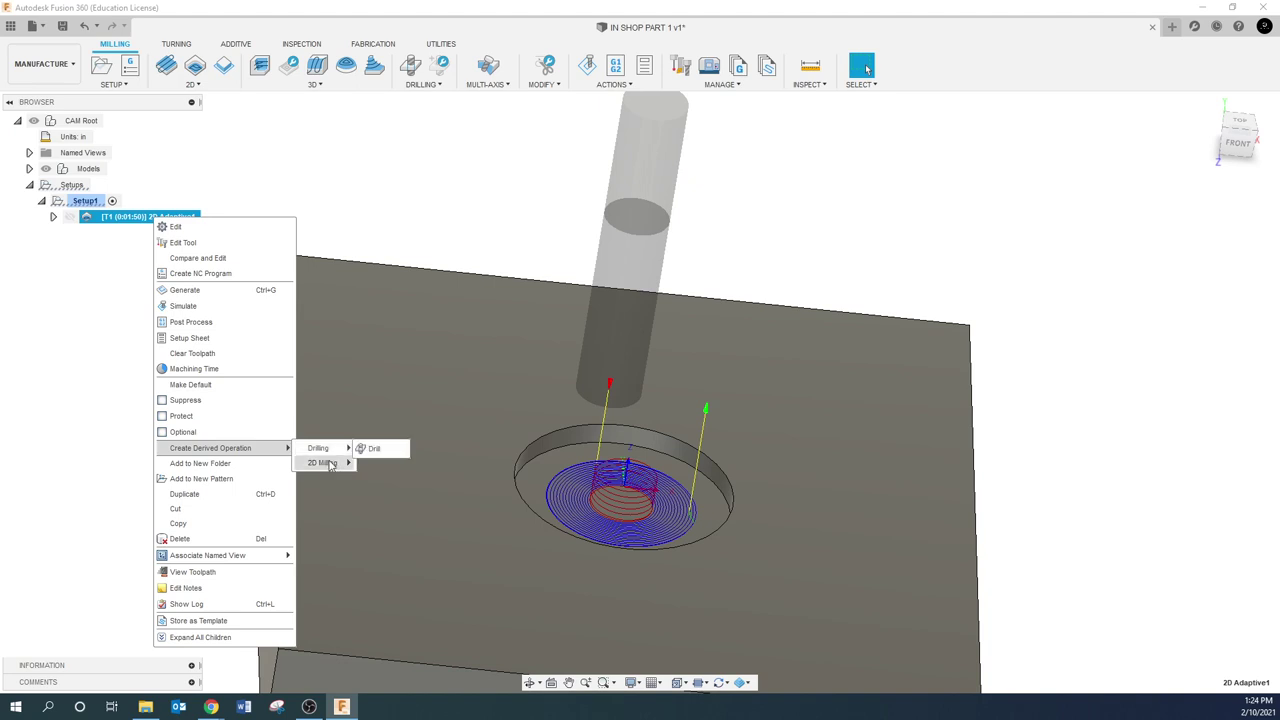
mouse_move(331, 466)
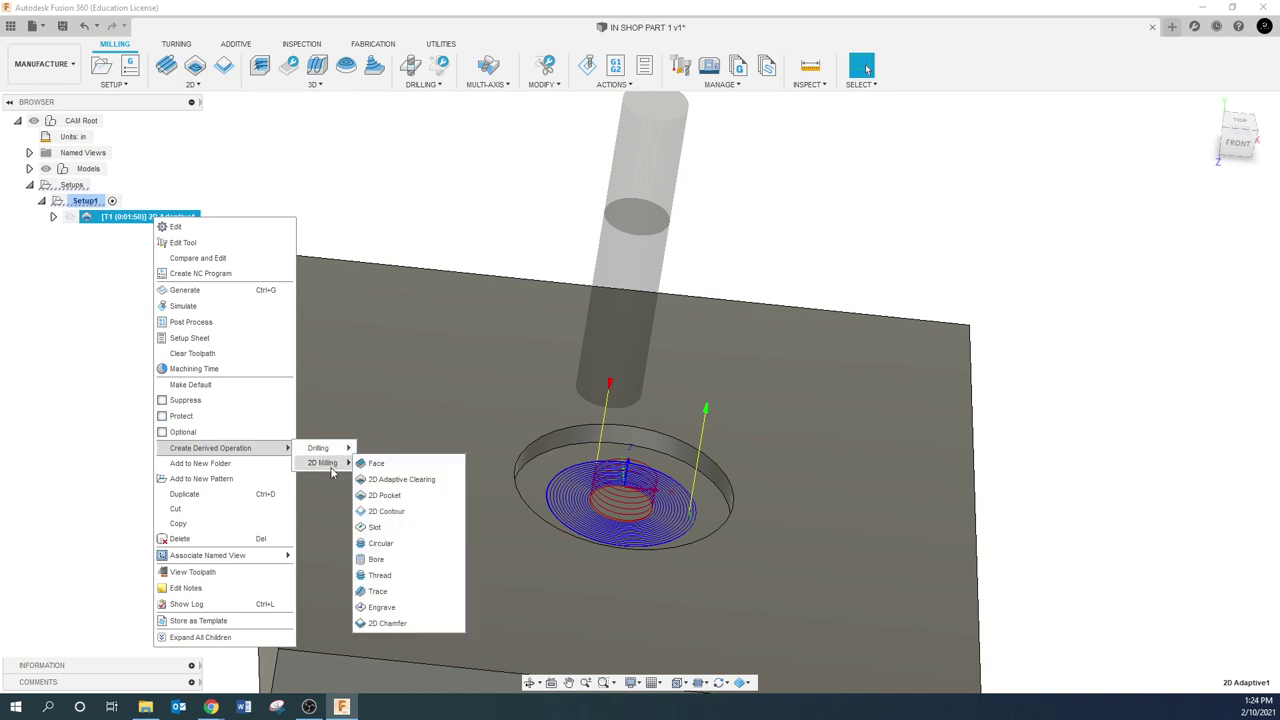
click(386, 496)
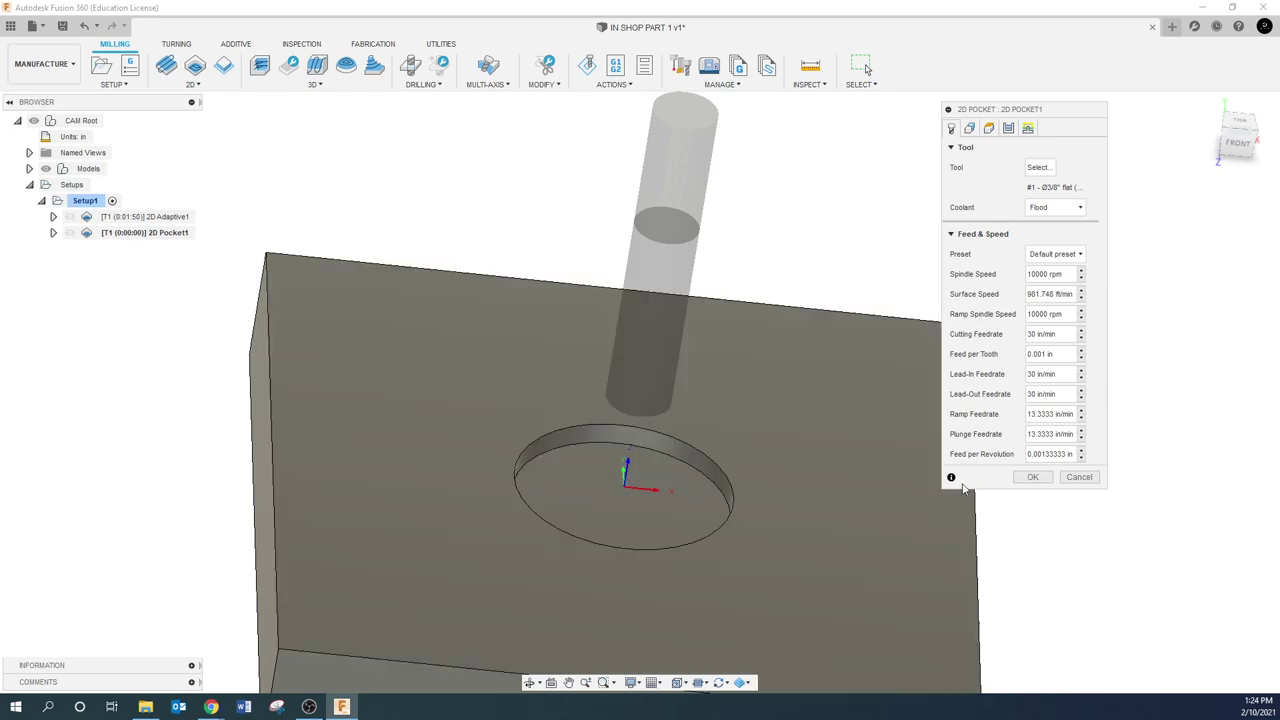
Review the 2D pocket's inherited geometry and heights, and set its passes tolerance to .0001 in
click(970, 129)
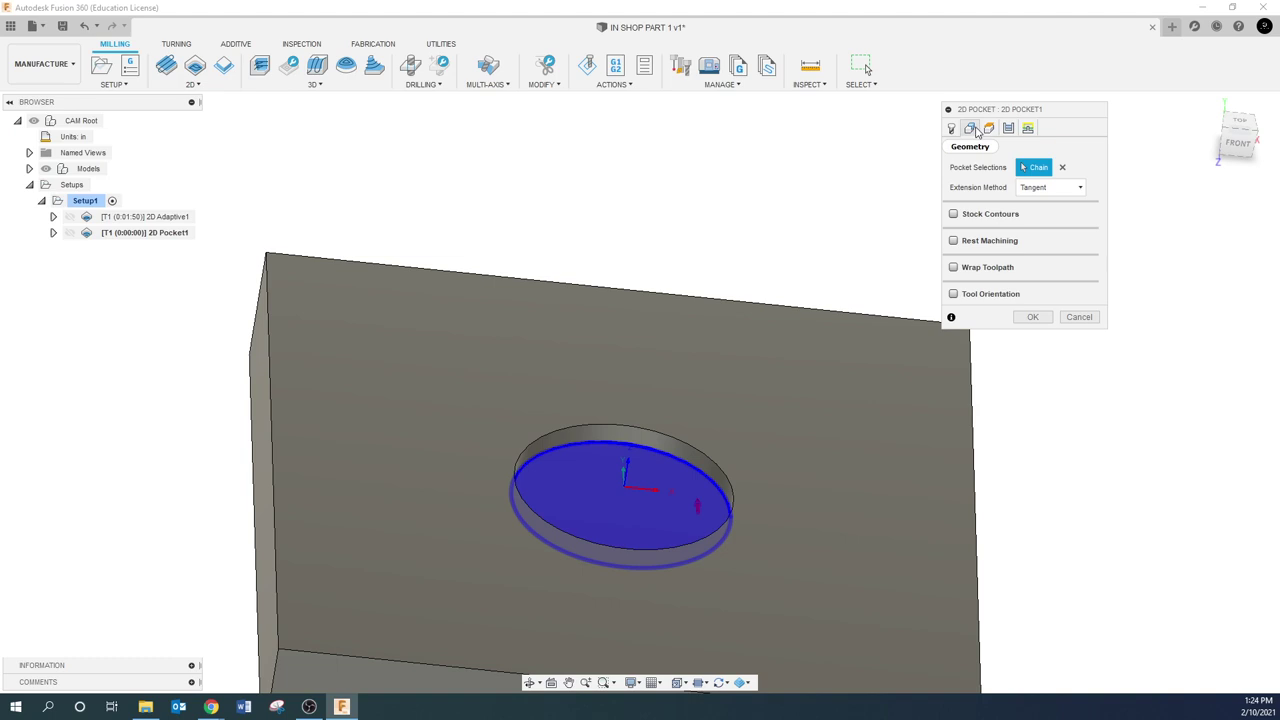
click(989, 129)
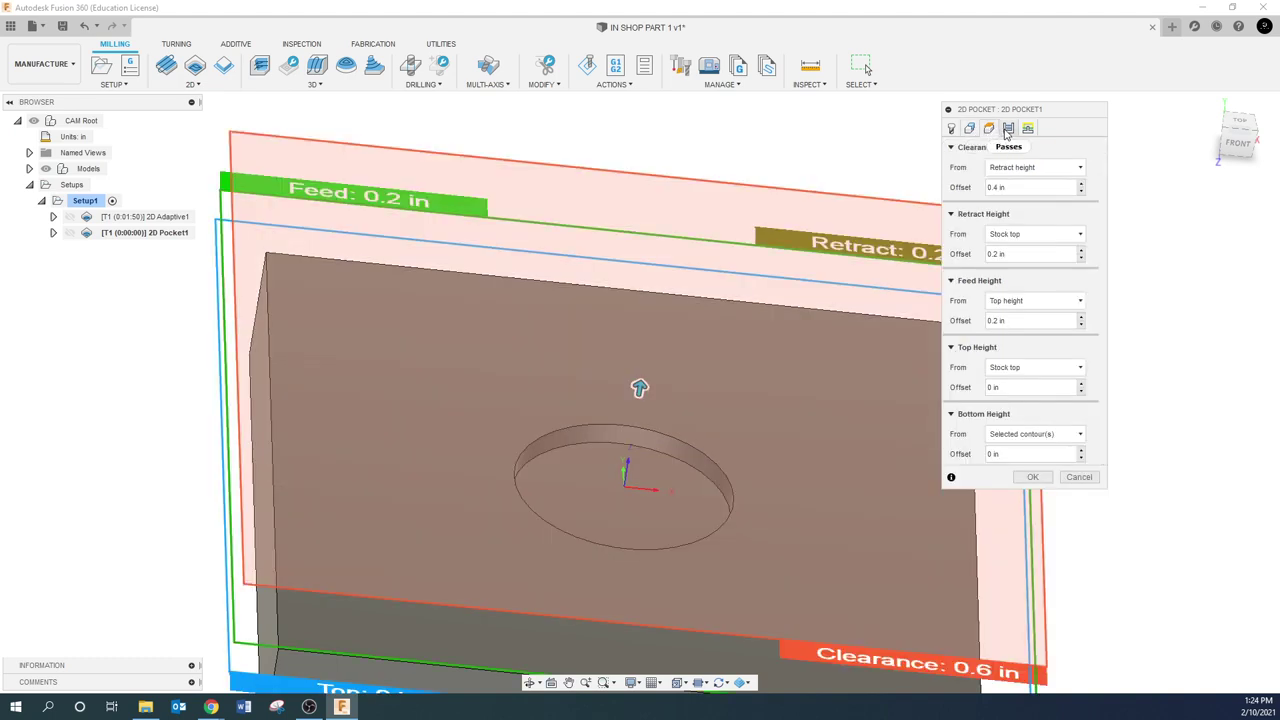
click(1007, 129)
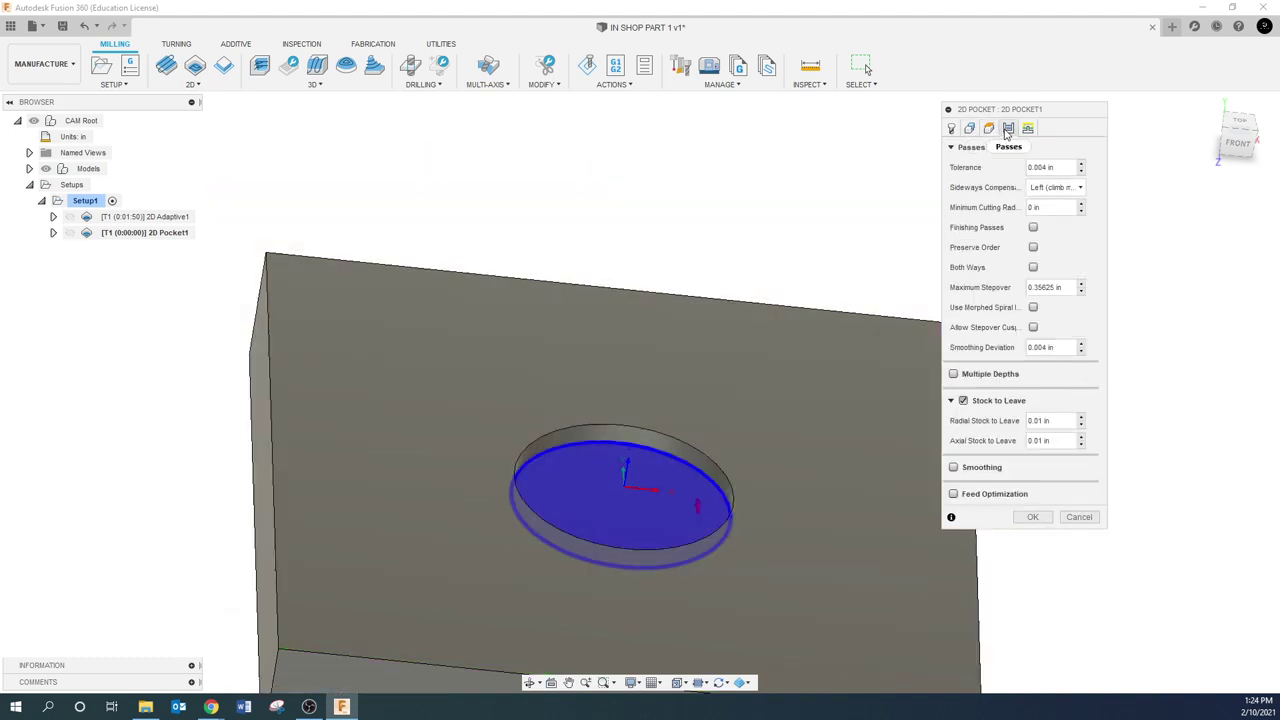
click(1033, 228)
click(1033, 228)
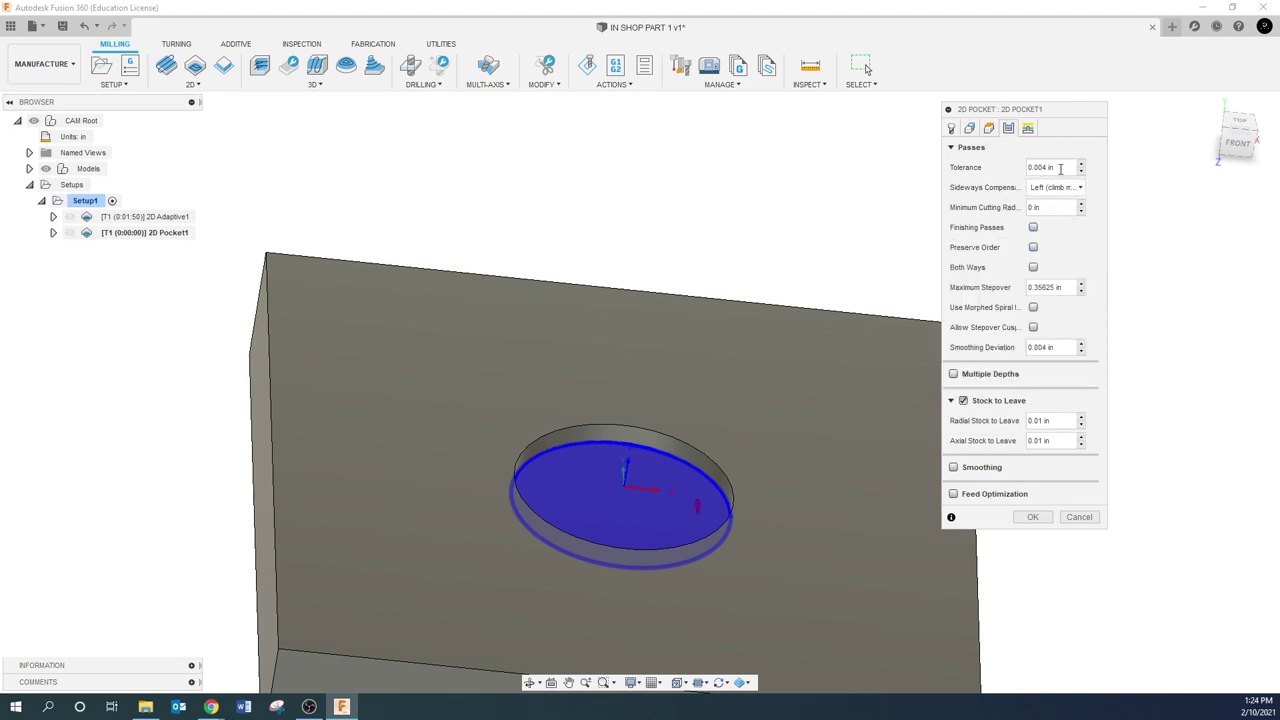
click(1065, 167)
text(.0001)
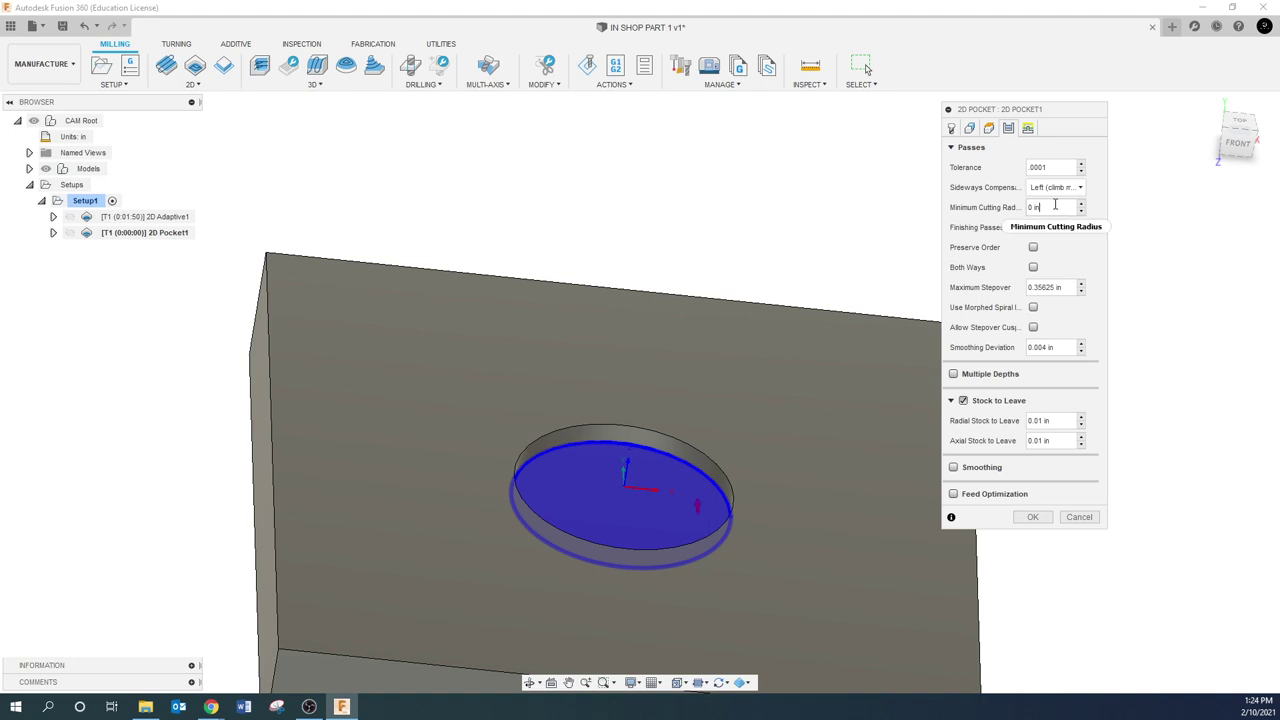
Turn off stock to leave and enable finishing passes for the 2D pocket, checking the linking settings as well
mouse_move(1053, 185)
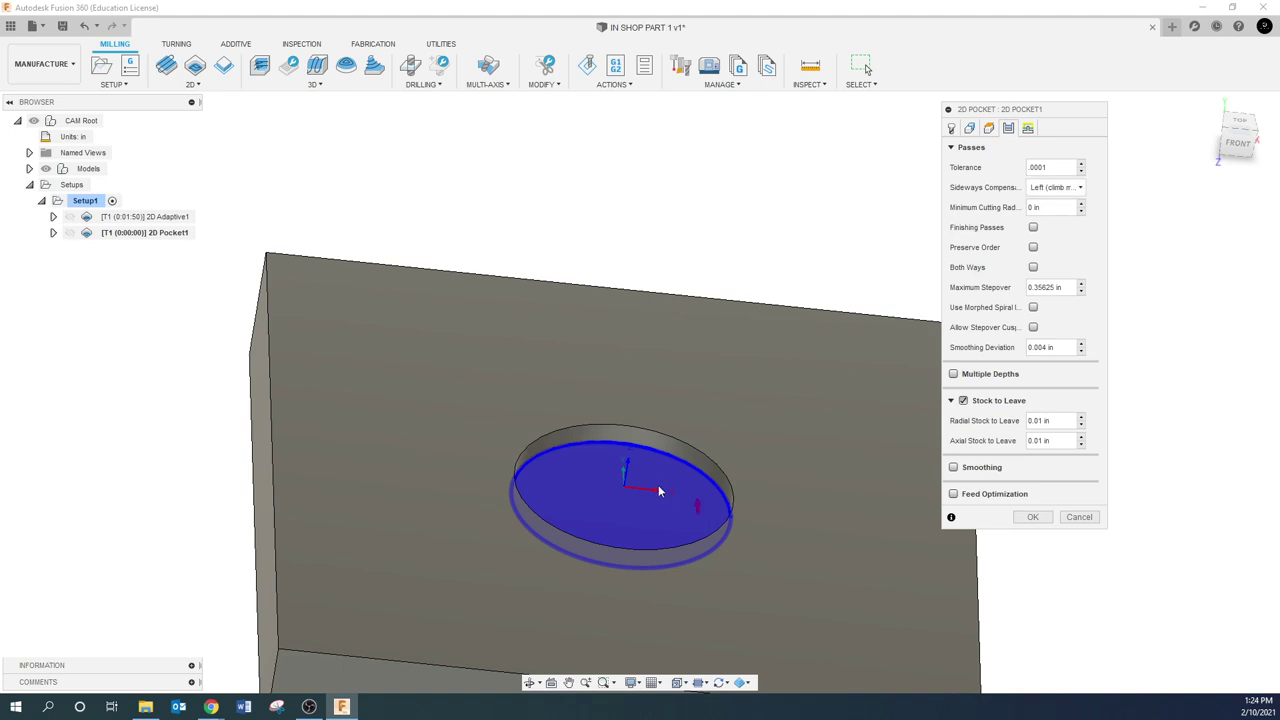
click(963, 402)
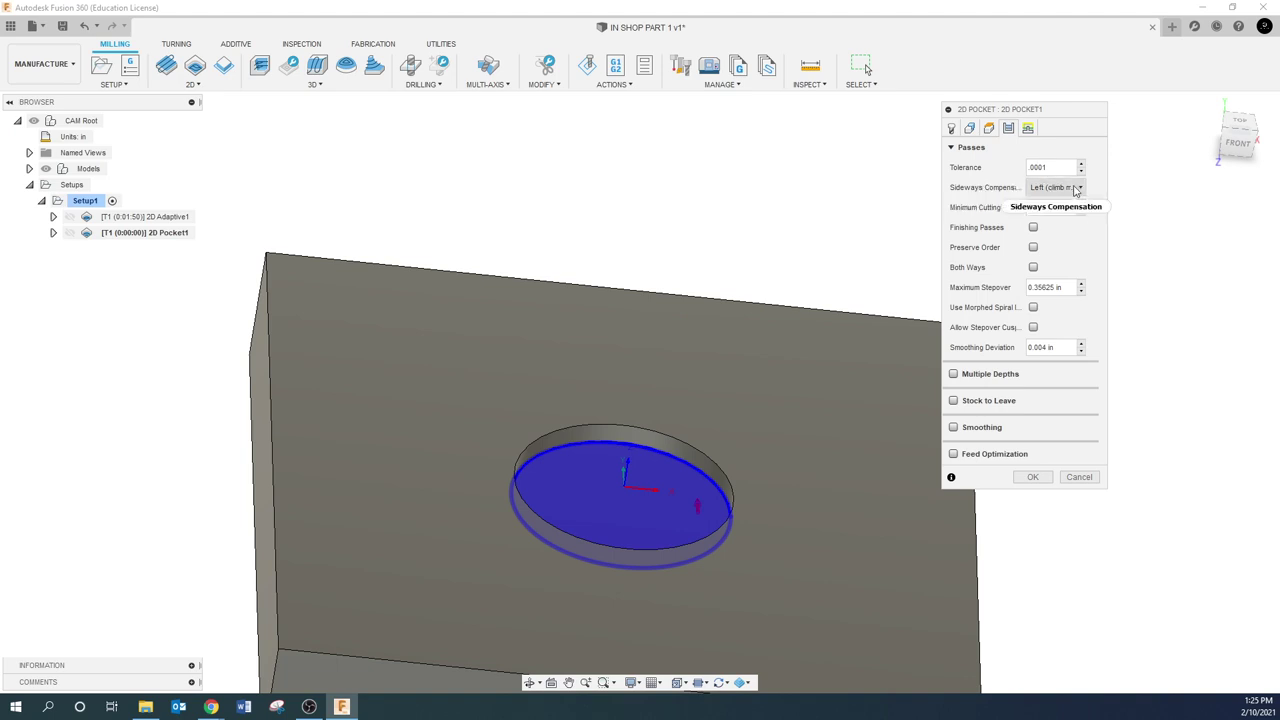
click(1033, 228)
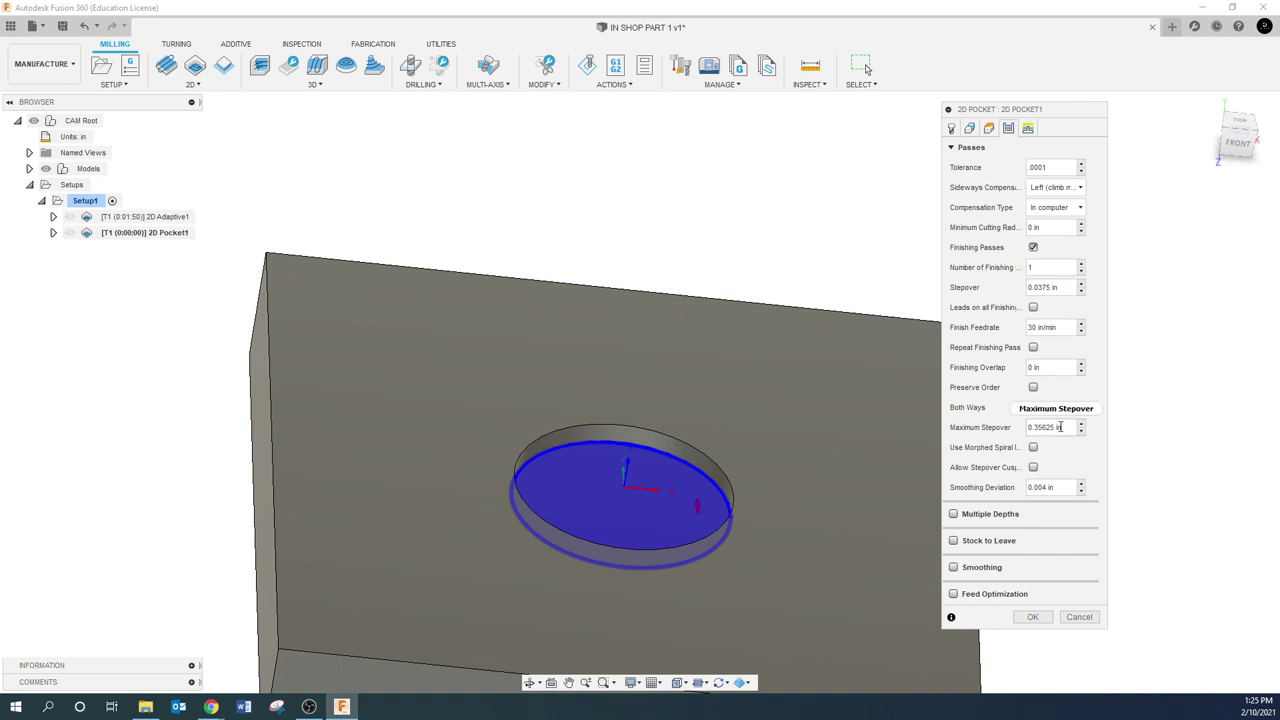
mouse_move(1059, 427)
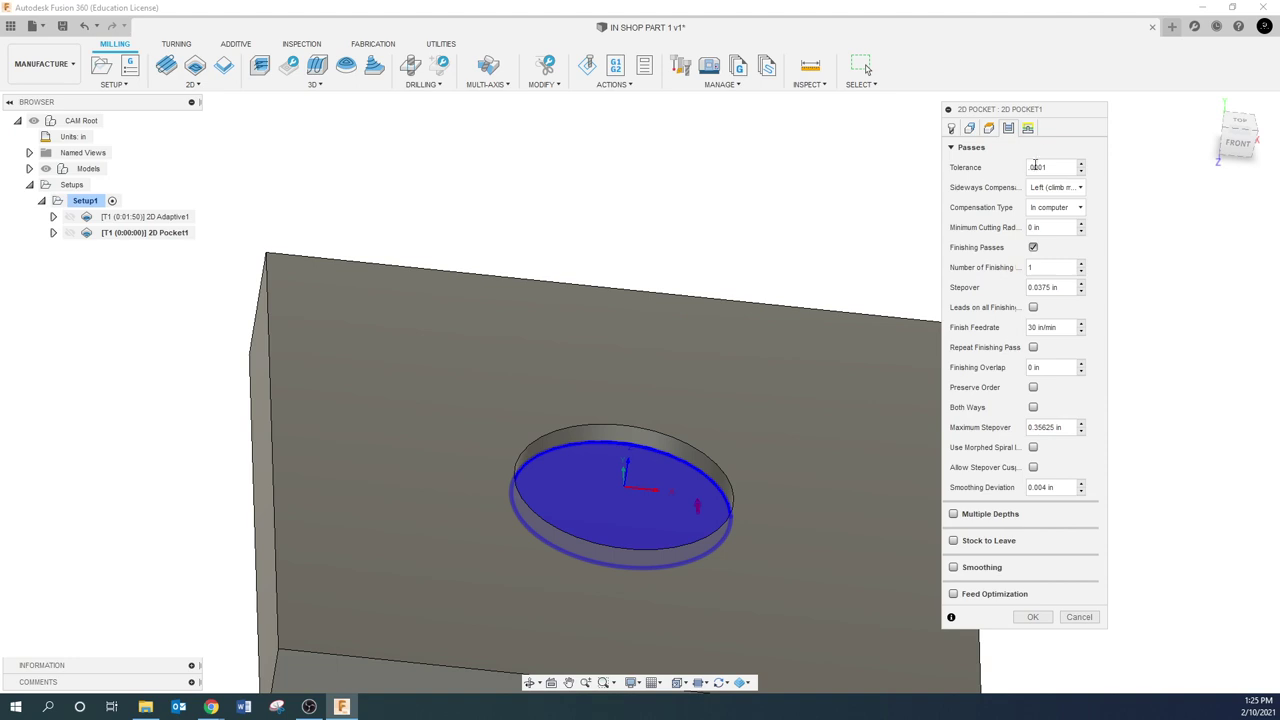
click(1027, 129)
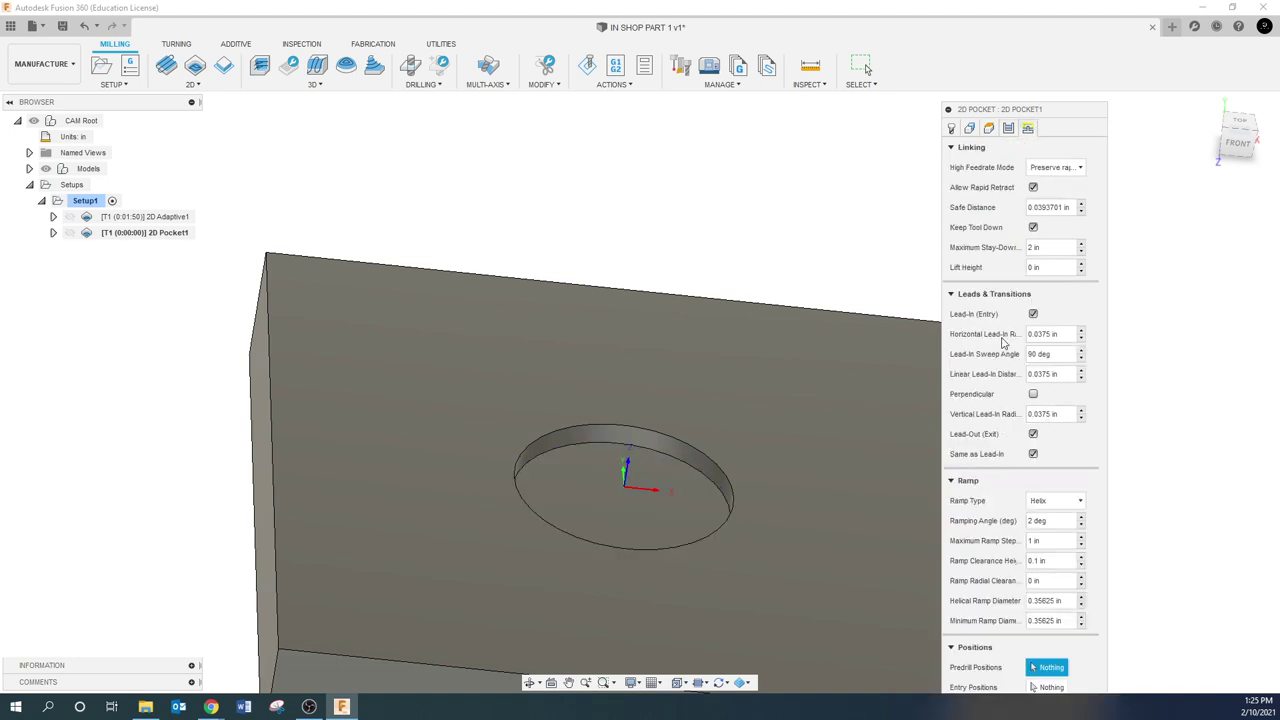
click(1008, 128)
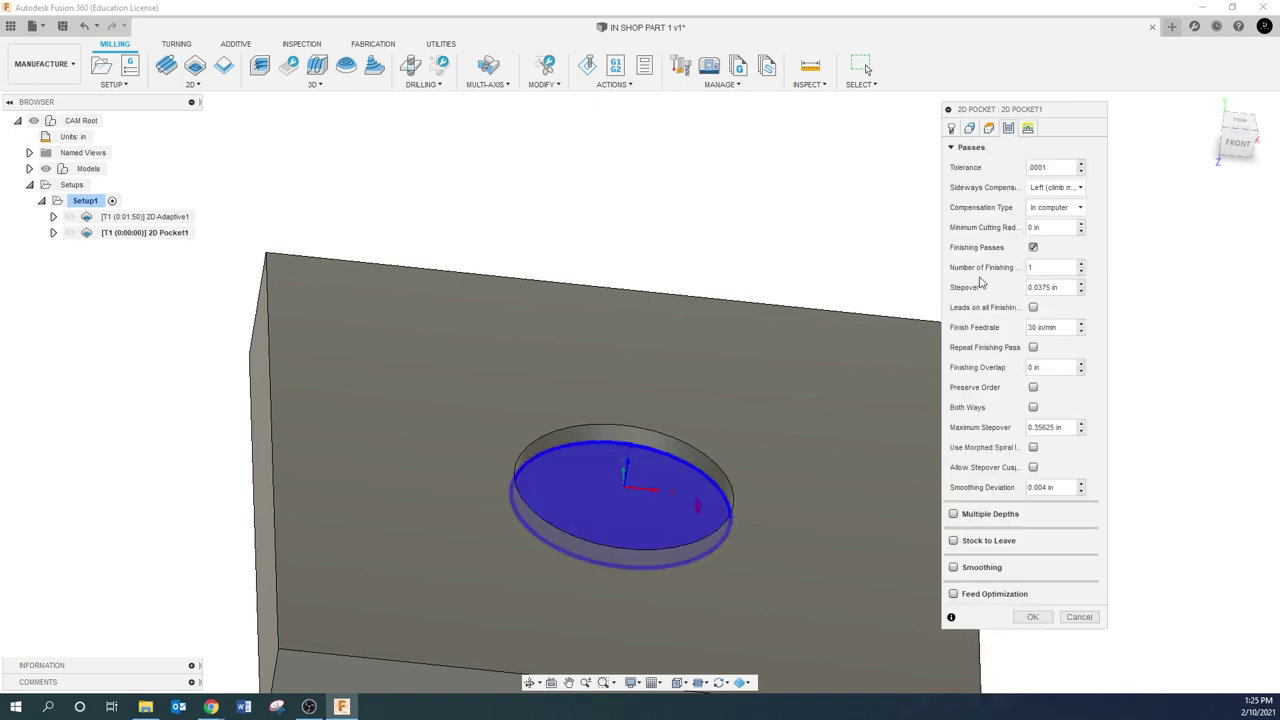
Accept the 2D pocket settings to generate its toolpath and inspect the resulting cutting moves
click(1020, 619)
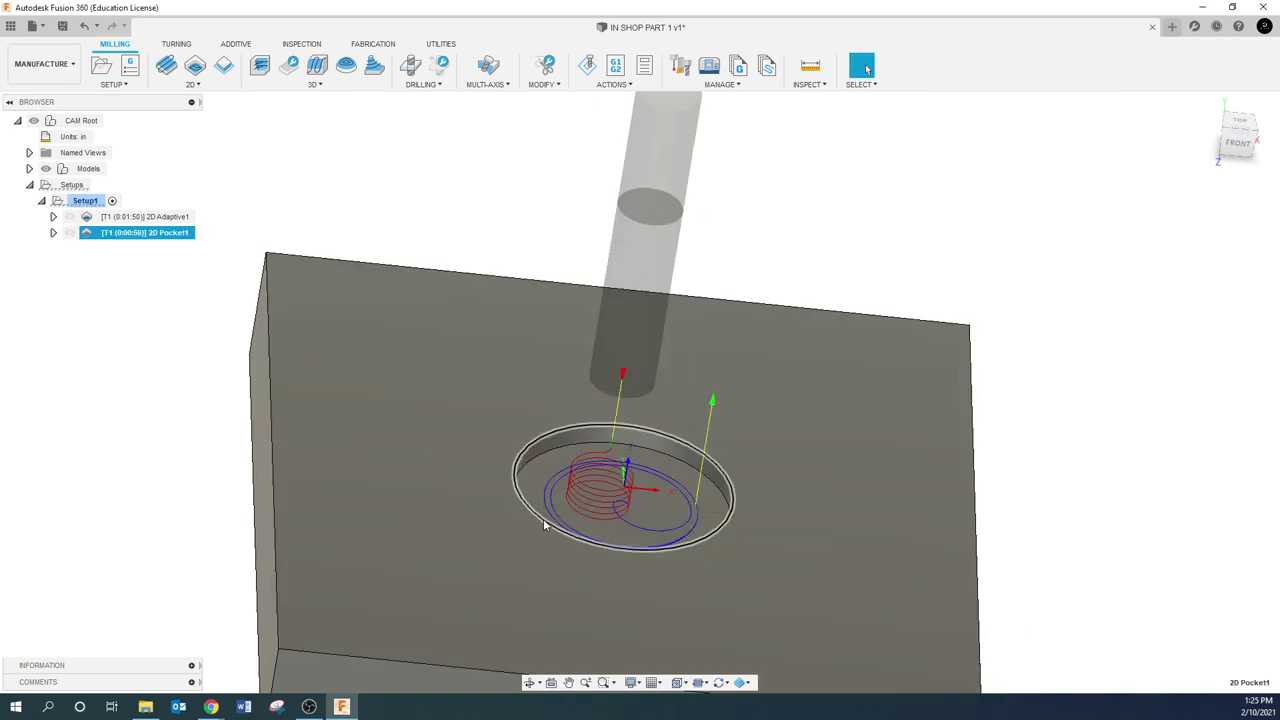
shift+middle_drag(594, 540, 633, 500)
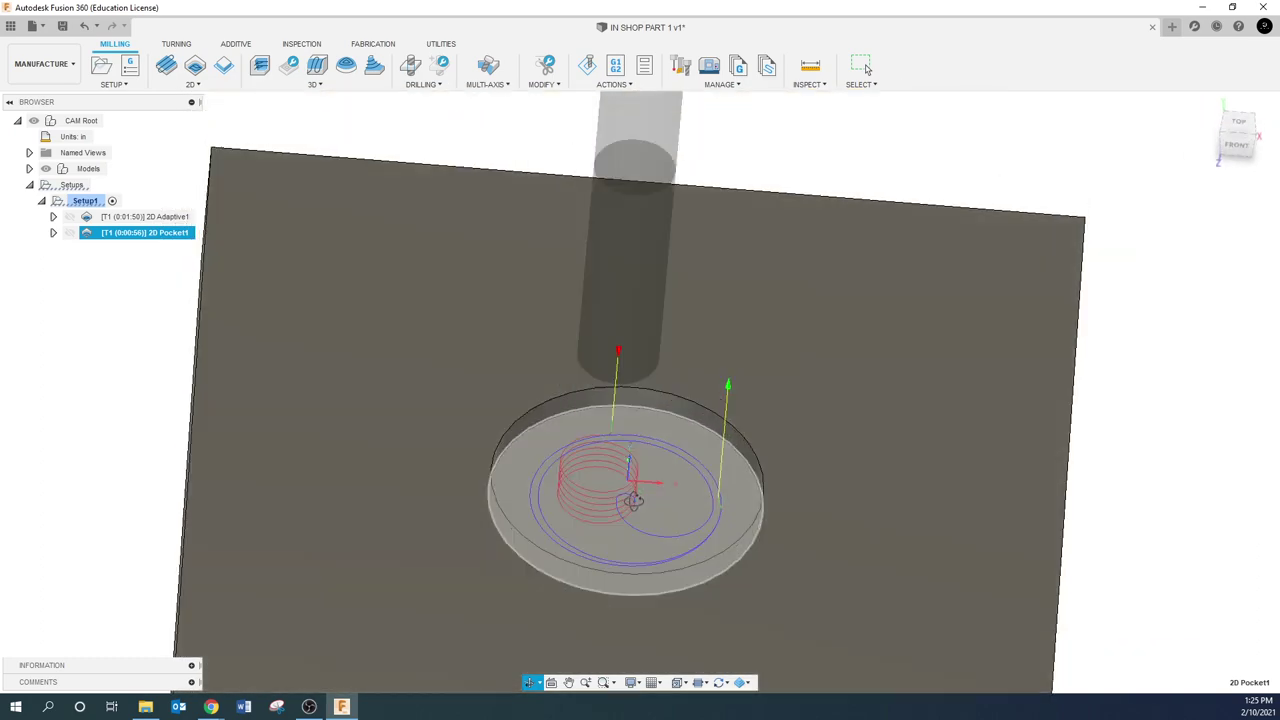
click(81, 315)
Simulate all operations of Setup1 at an increased playback speed
click(90, 202)
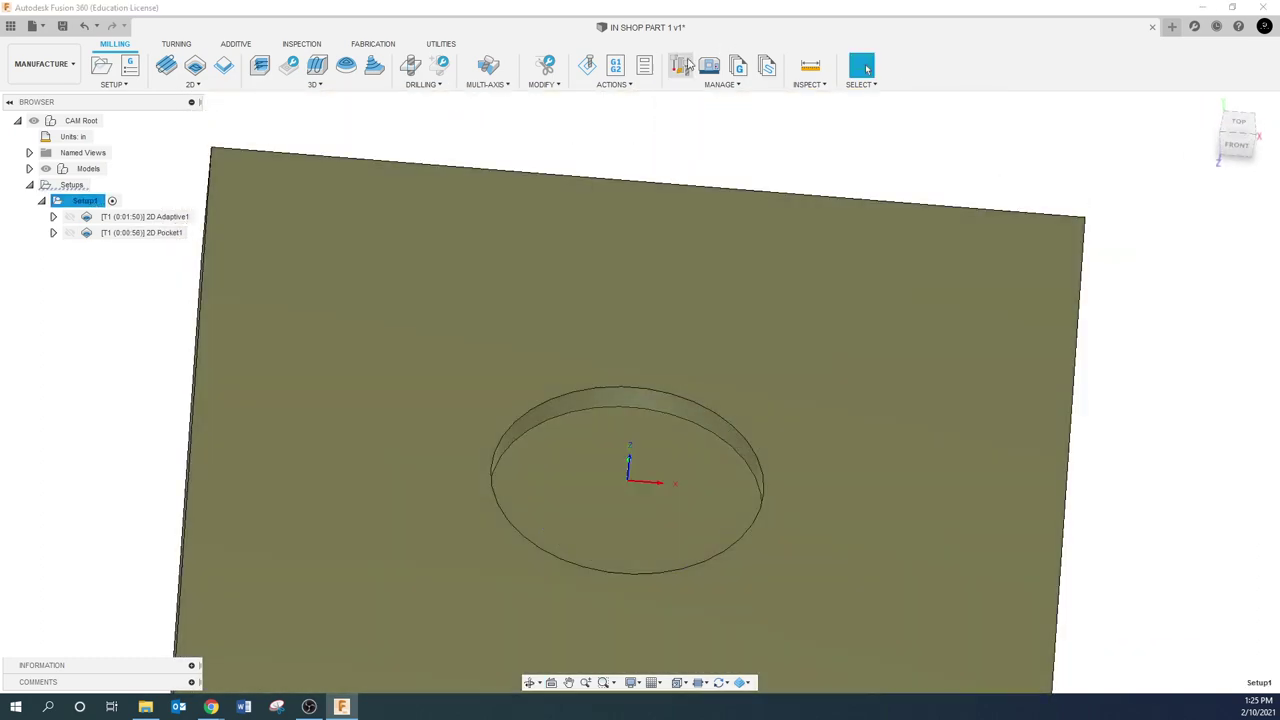
click(587, 65)
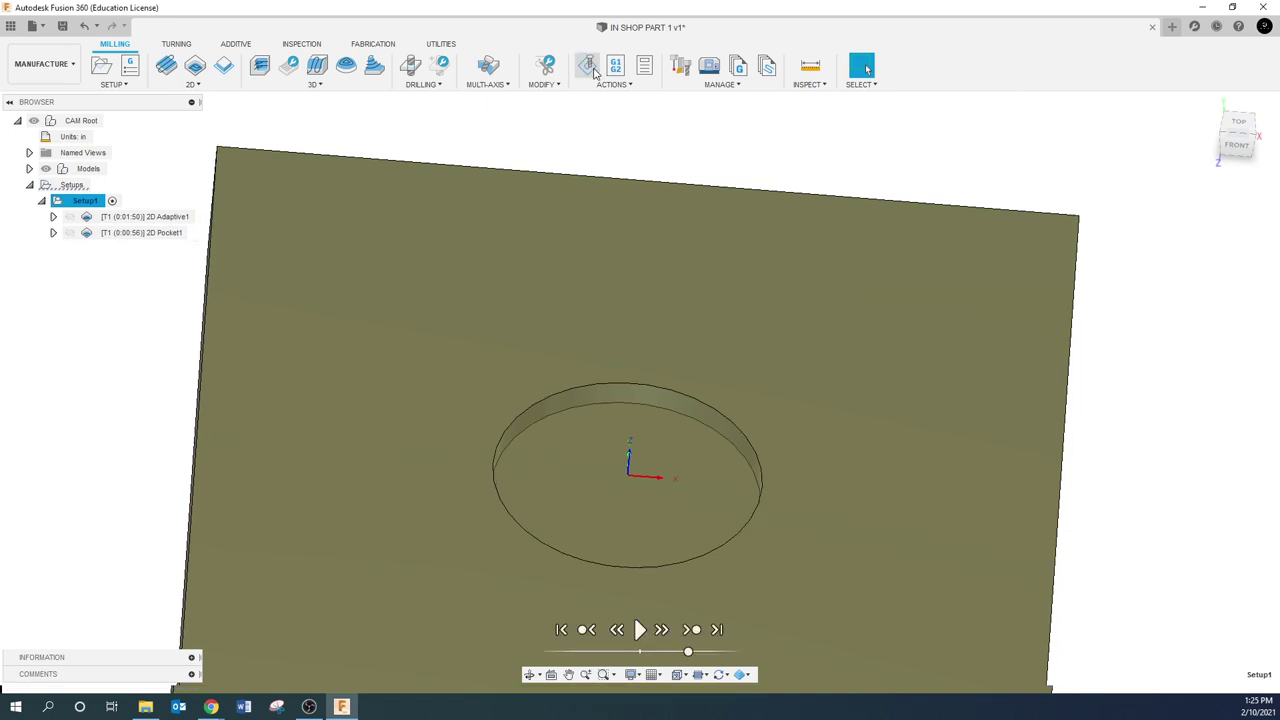
click(640, 631)
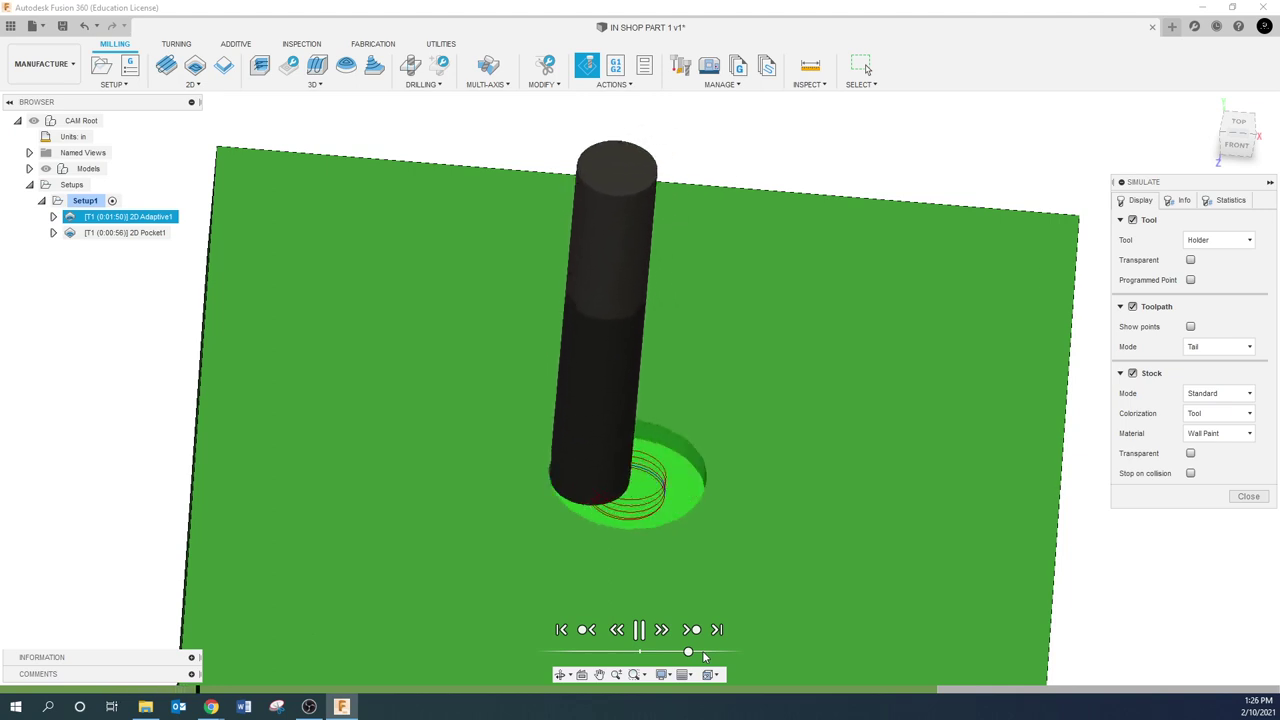
click(704, 652)
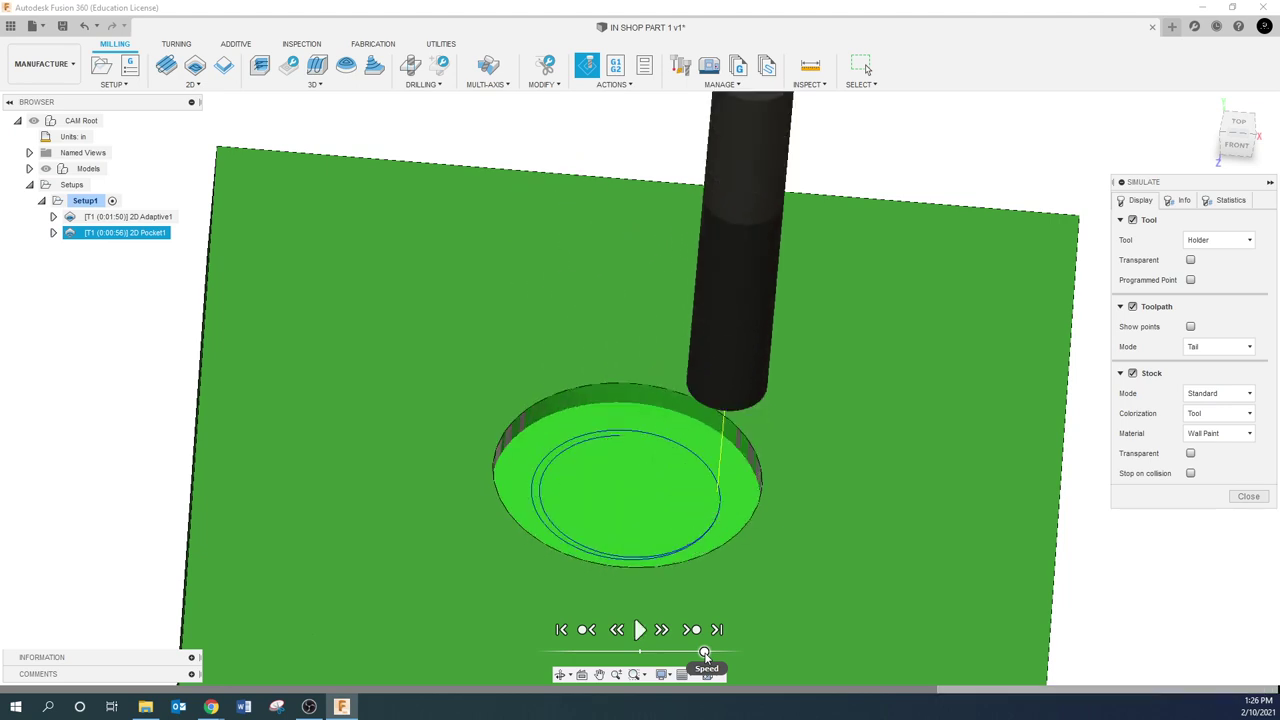
Keep the simulated stock in Standard mode and set its colorization to Comparison
click(1236, 433)
click(1220, 413)
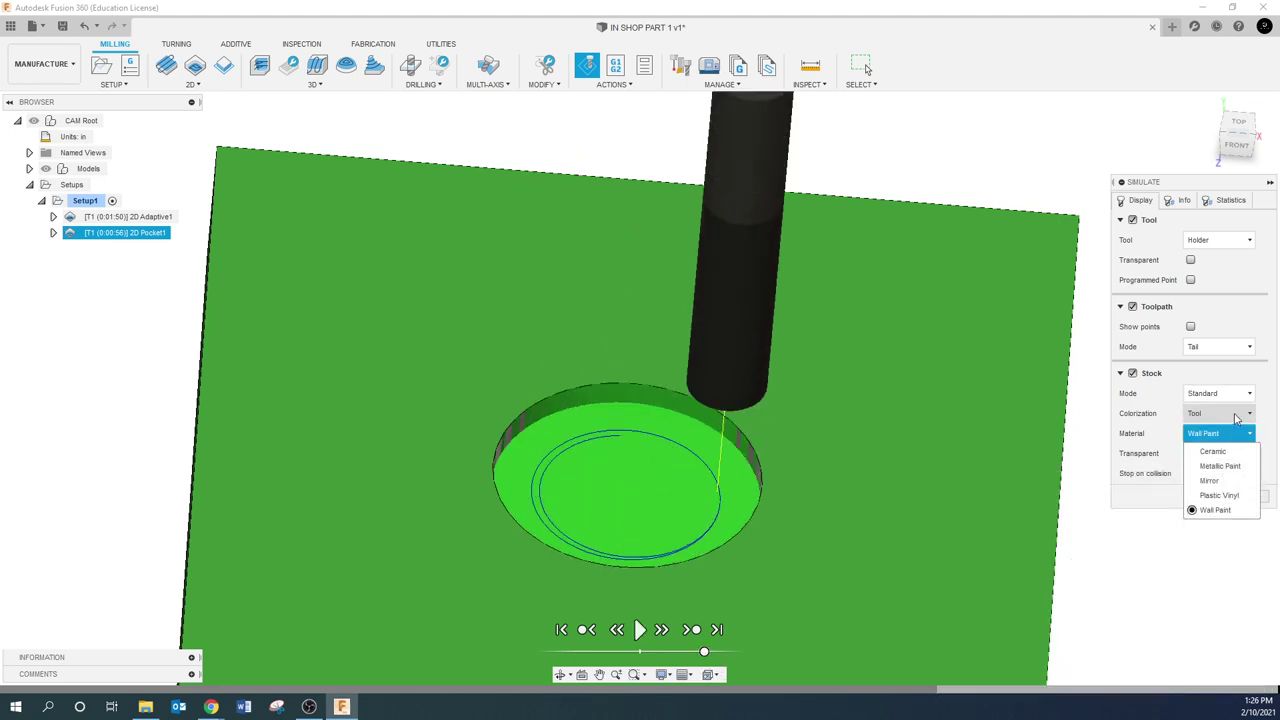
click(1220, 413)
click(1220, 393)
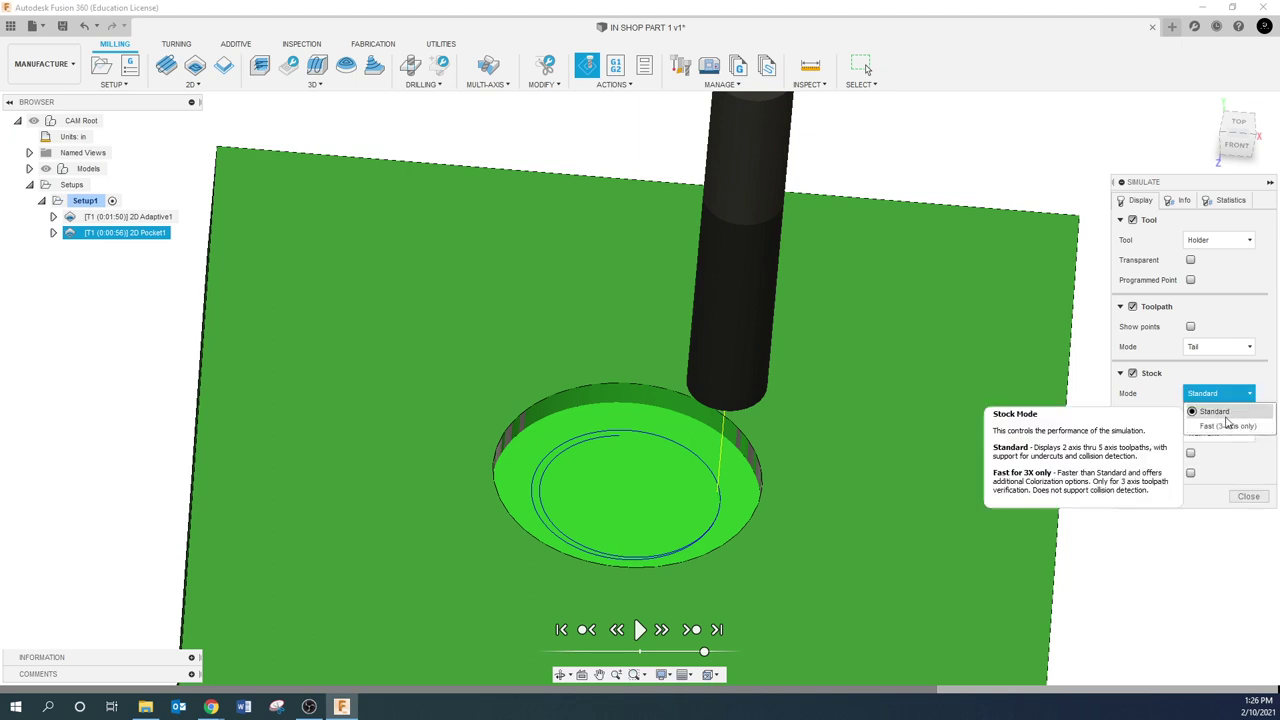
click(1228, 411)
click(1222, 413)
click(1218, 476)
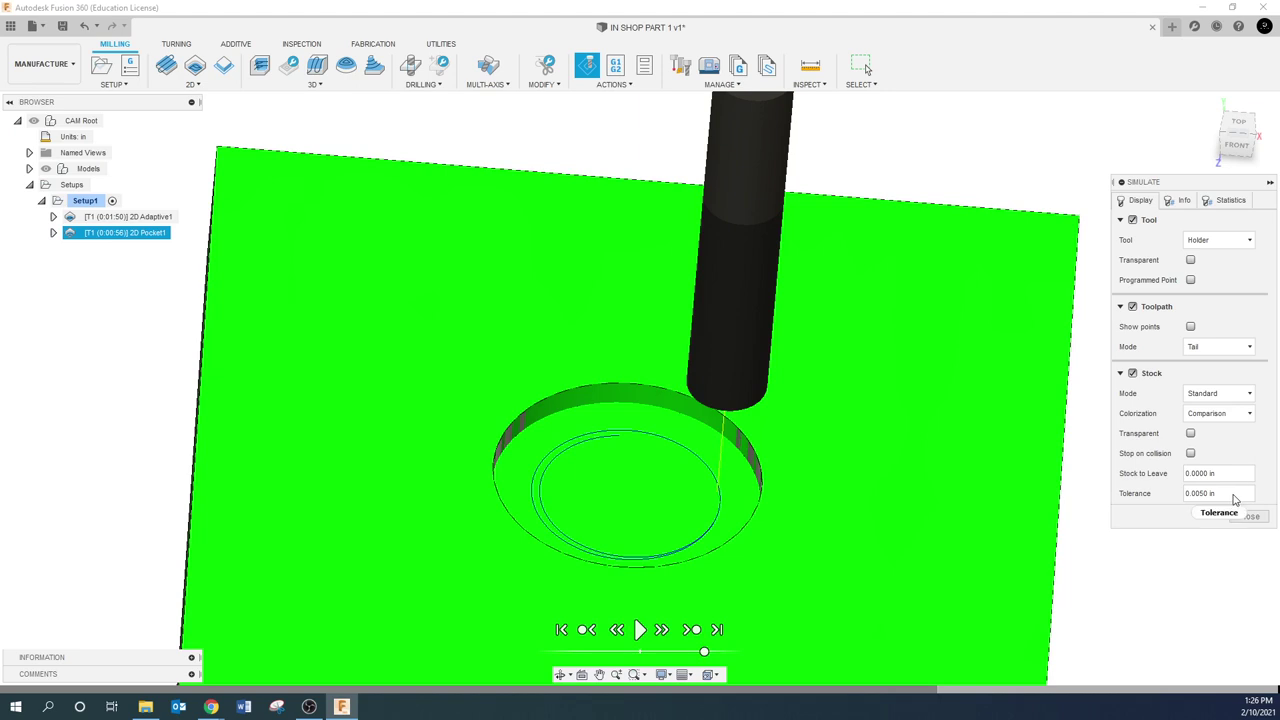
Set the stock comparison tolerance to .002 in and check the pocket walls with the model hidden and shown
click(1232, 493)
key(BackSpace)
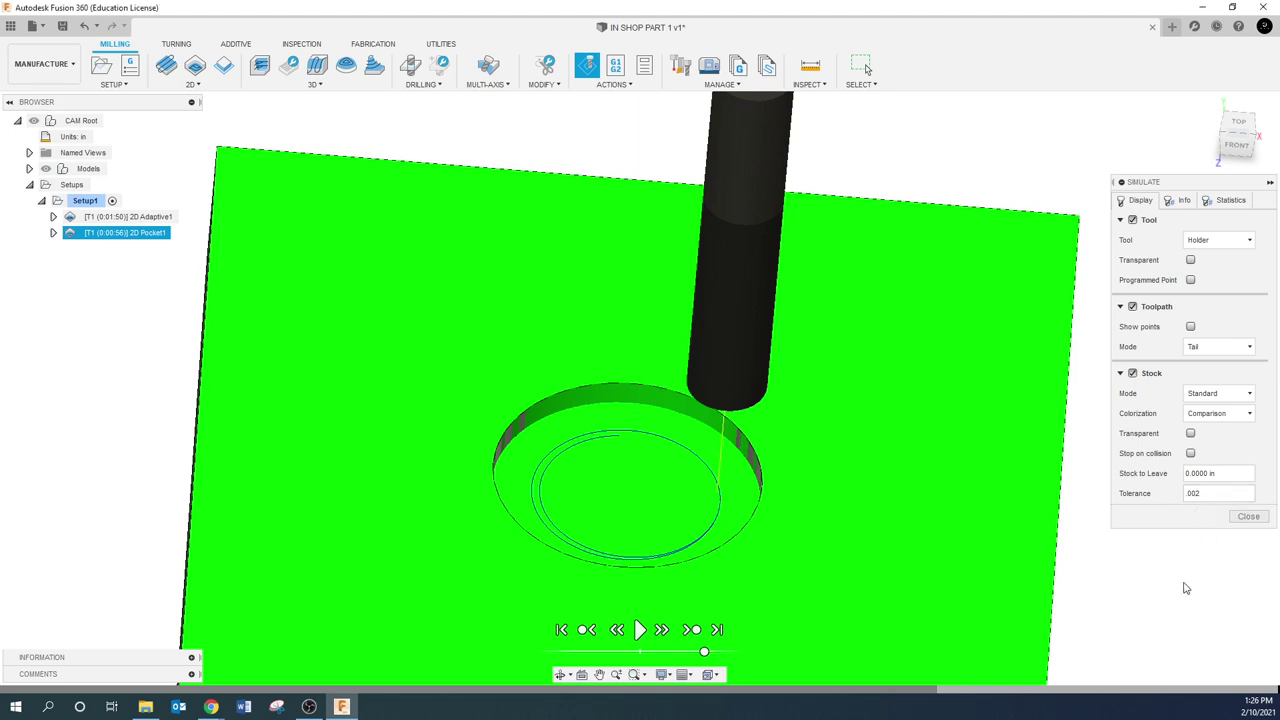
click(1212, 497)
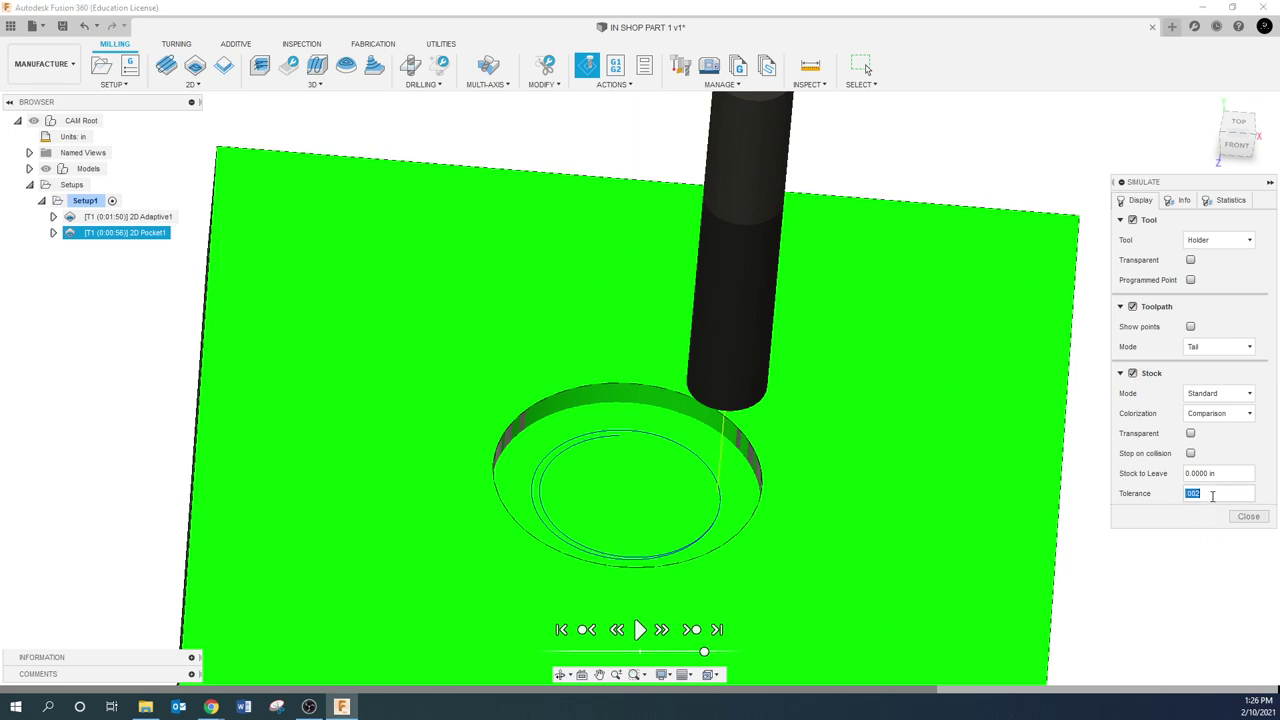
click(45, 169)
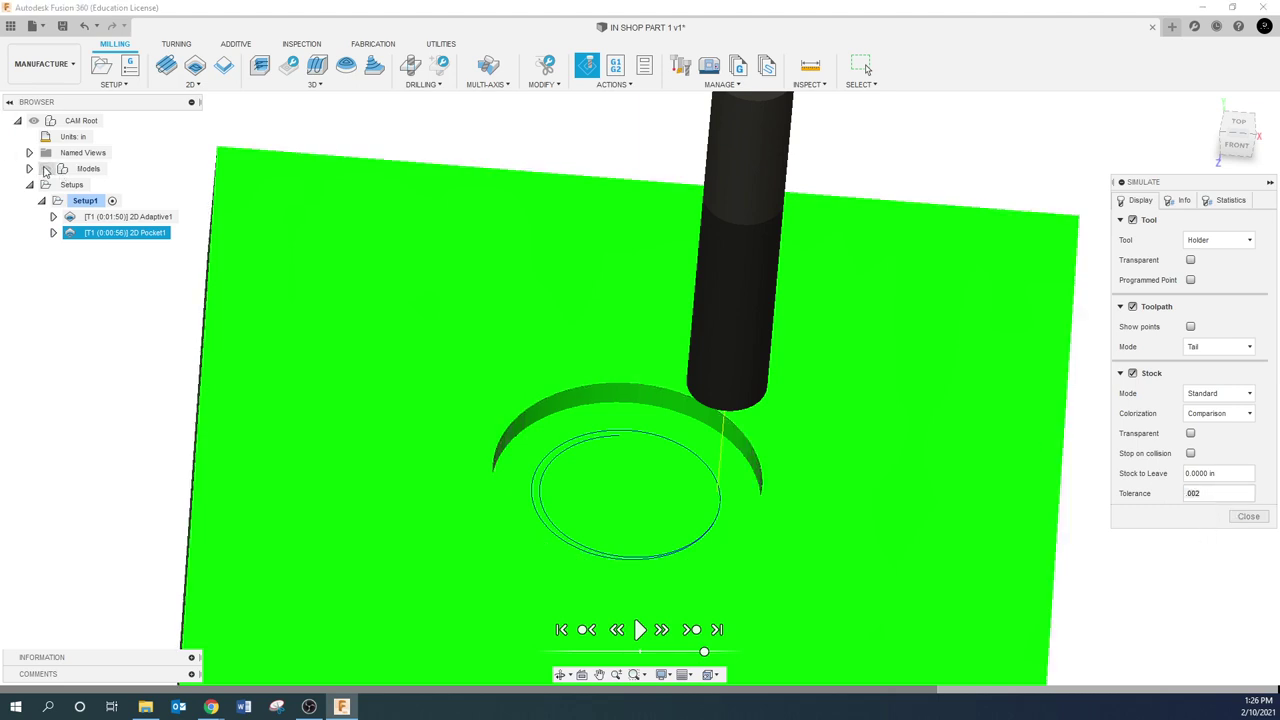
click(45, 169)
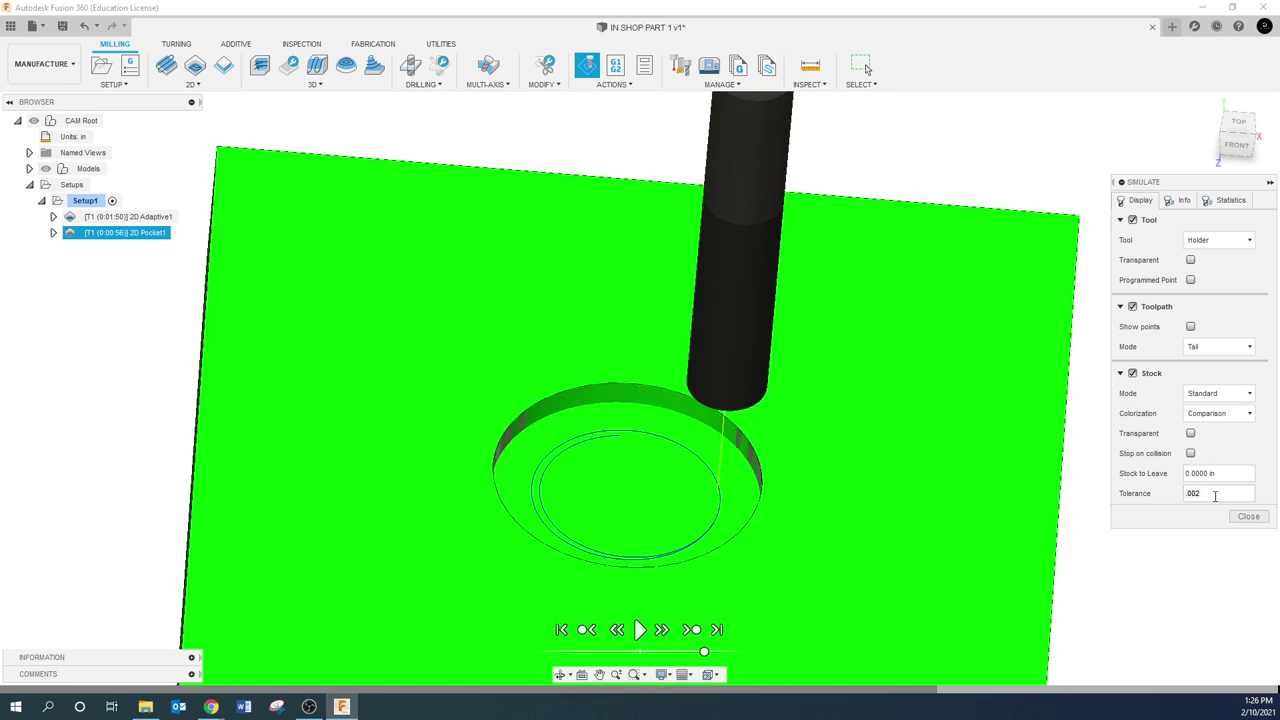
Tighten the stock comparison tolerance to .001 in, switch the colorization away from Comparison, and leave the simulation
click(1158, 493)
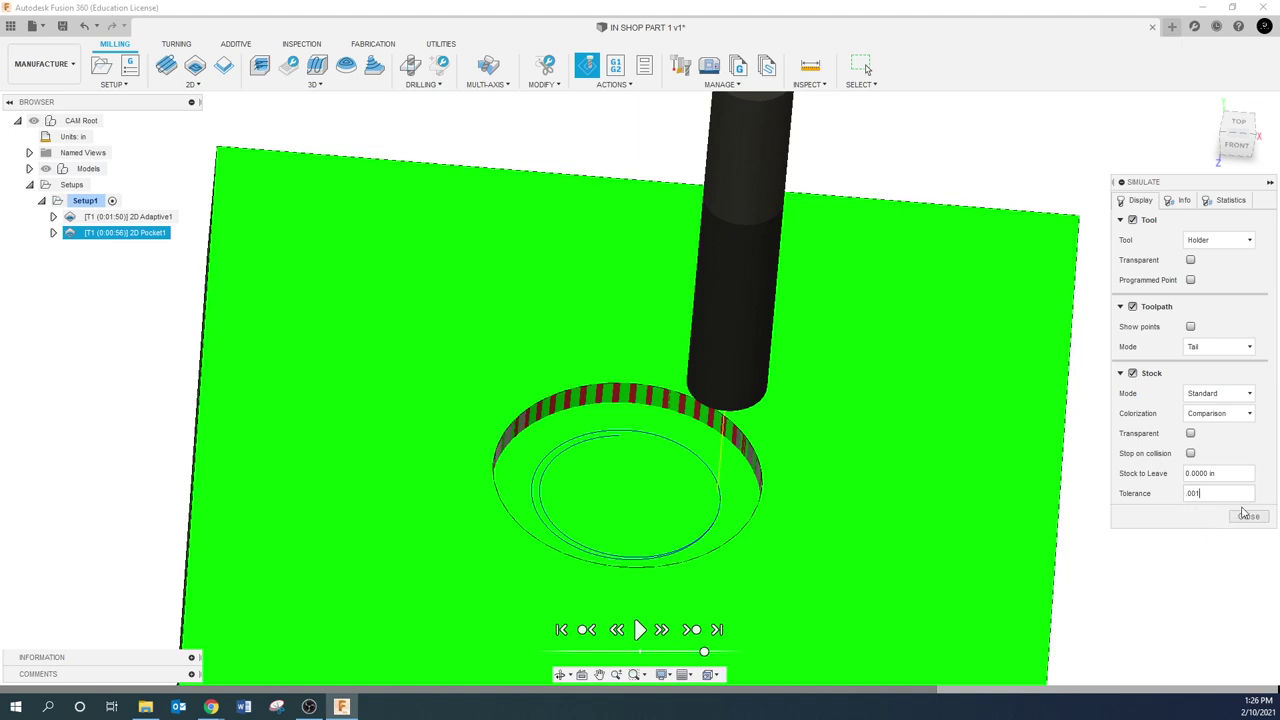
click(1235, 414)
click(1218, 462)
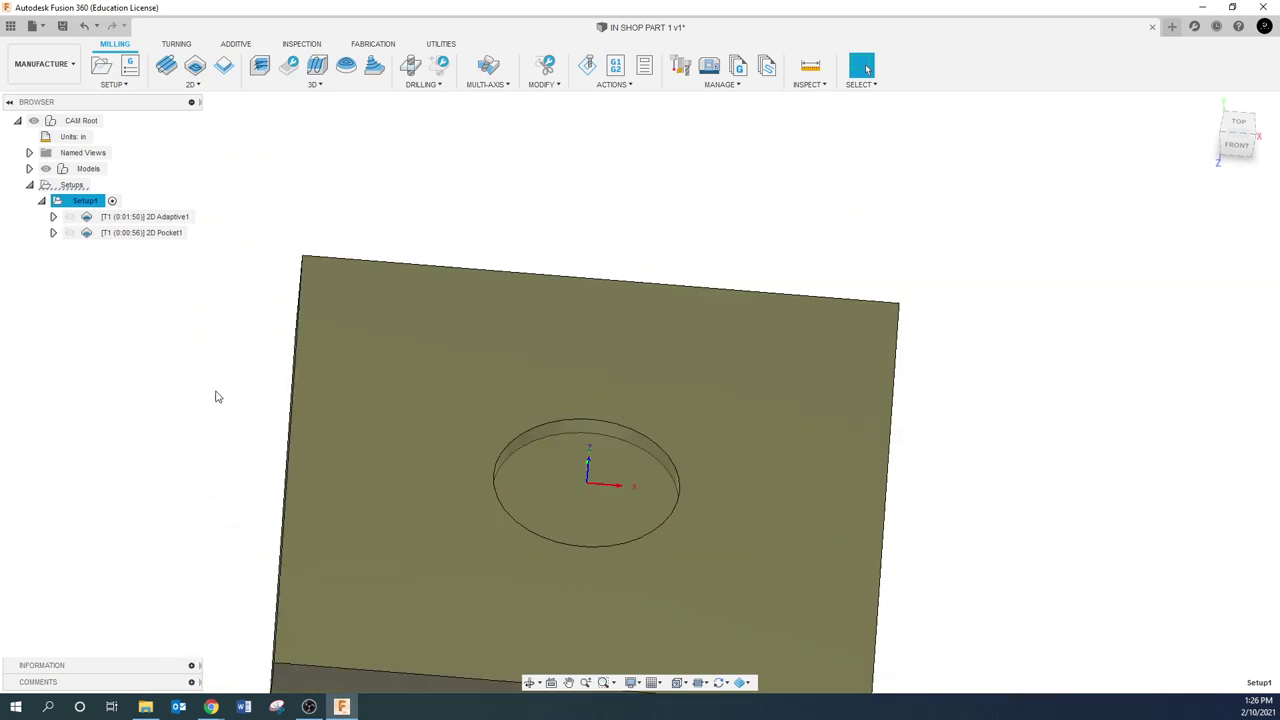
Examine the 2D pocket toolpath up close, including its helical entry, finishing pass and lead-out
click(145, 235)
click(145, 235)
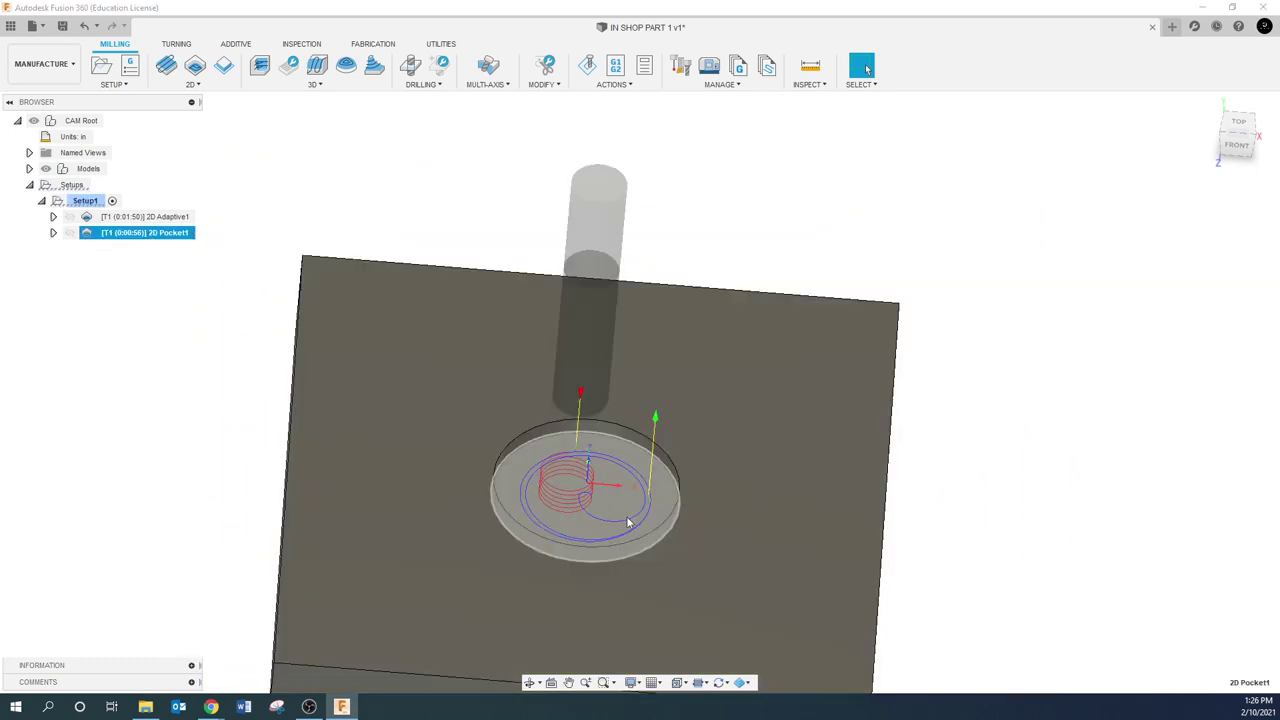
scroll(592, 488, up, 3)
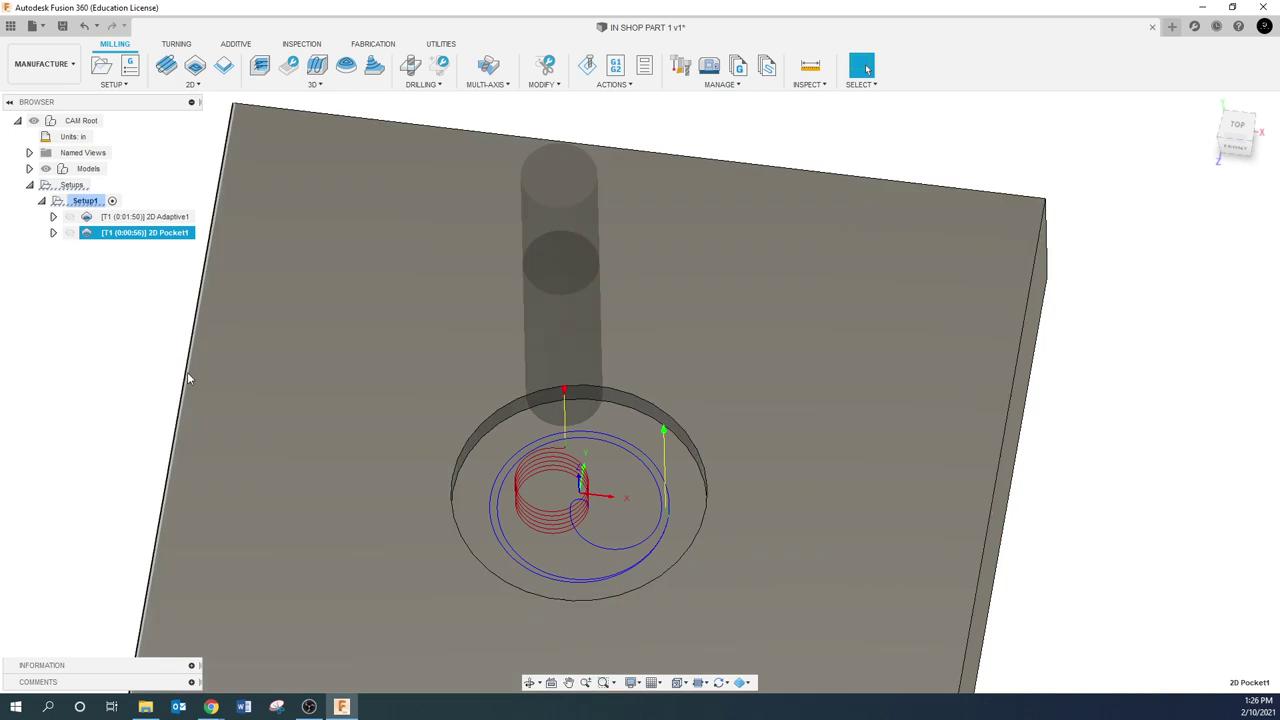
click(157, 321)
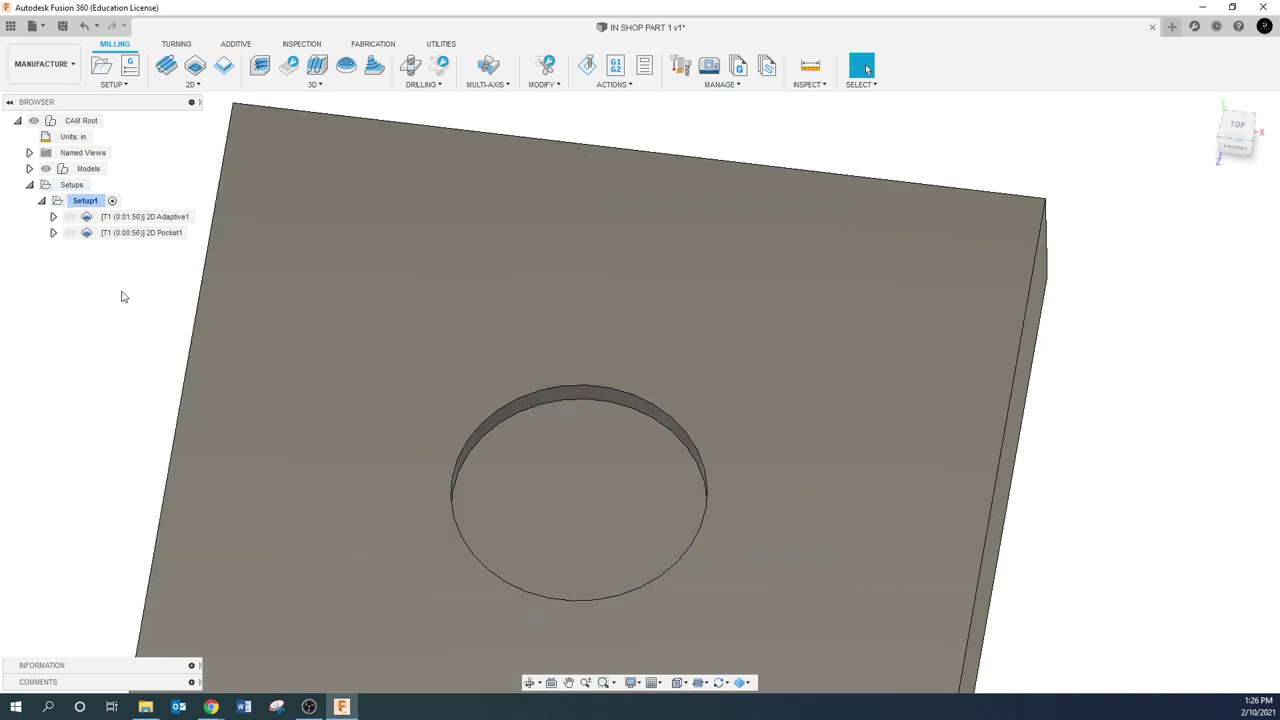
click(130, 234)
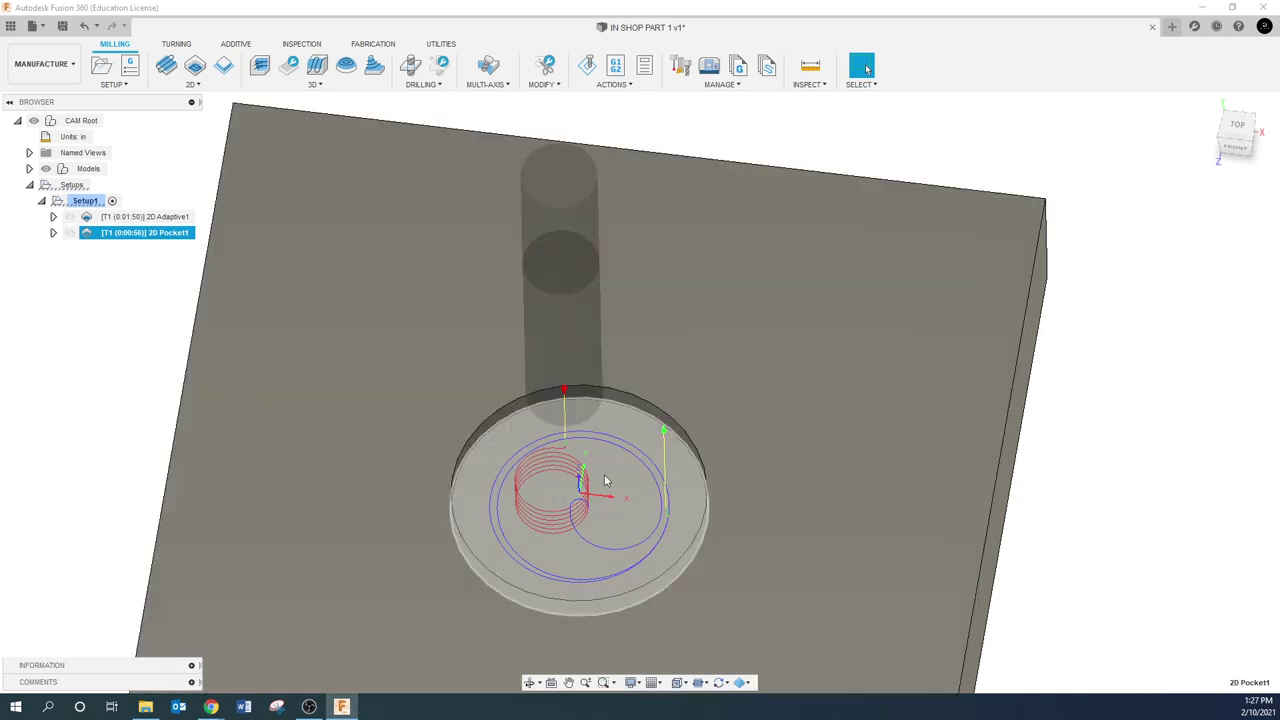
scroll(662, 526, up, 5)
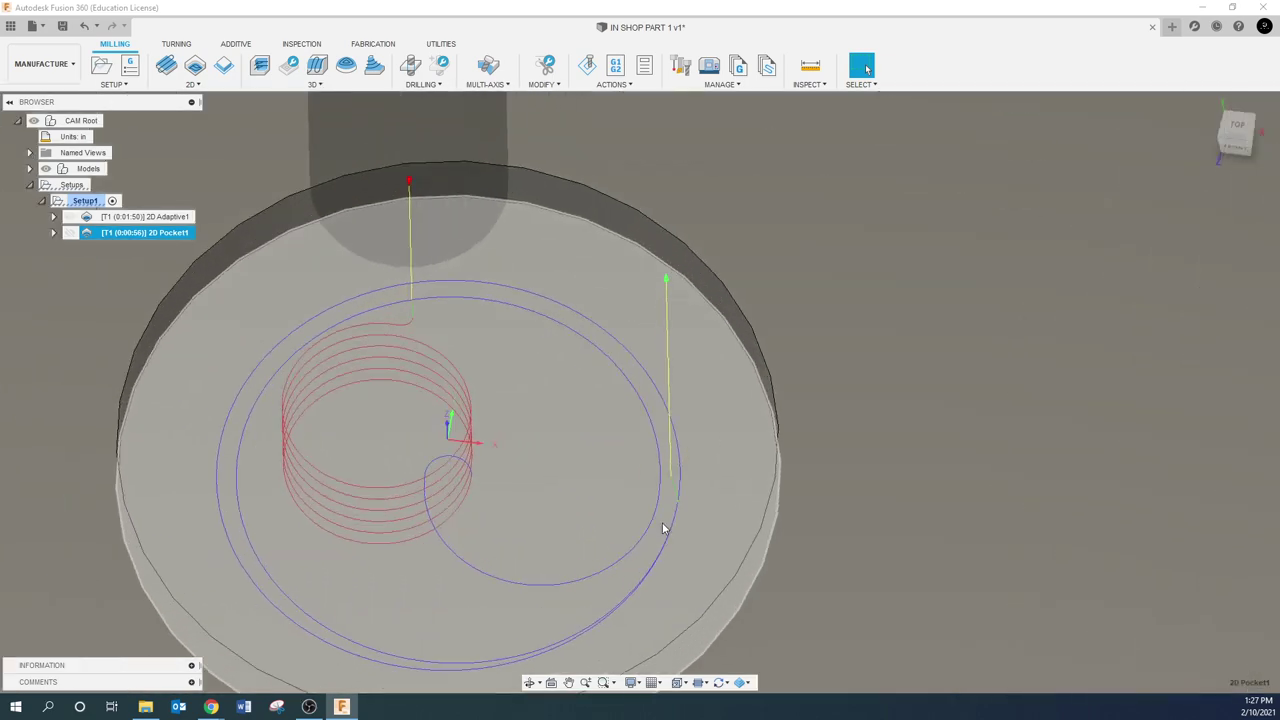
mouse_move(663, 526)
shift+middle_down()
mouse_move(697, 461)
mouse_move(654, 523)
shift+middle_up()
scroll(663, 496, up, 4)
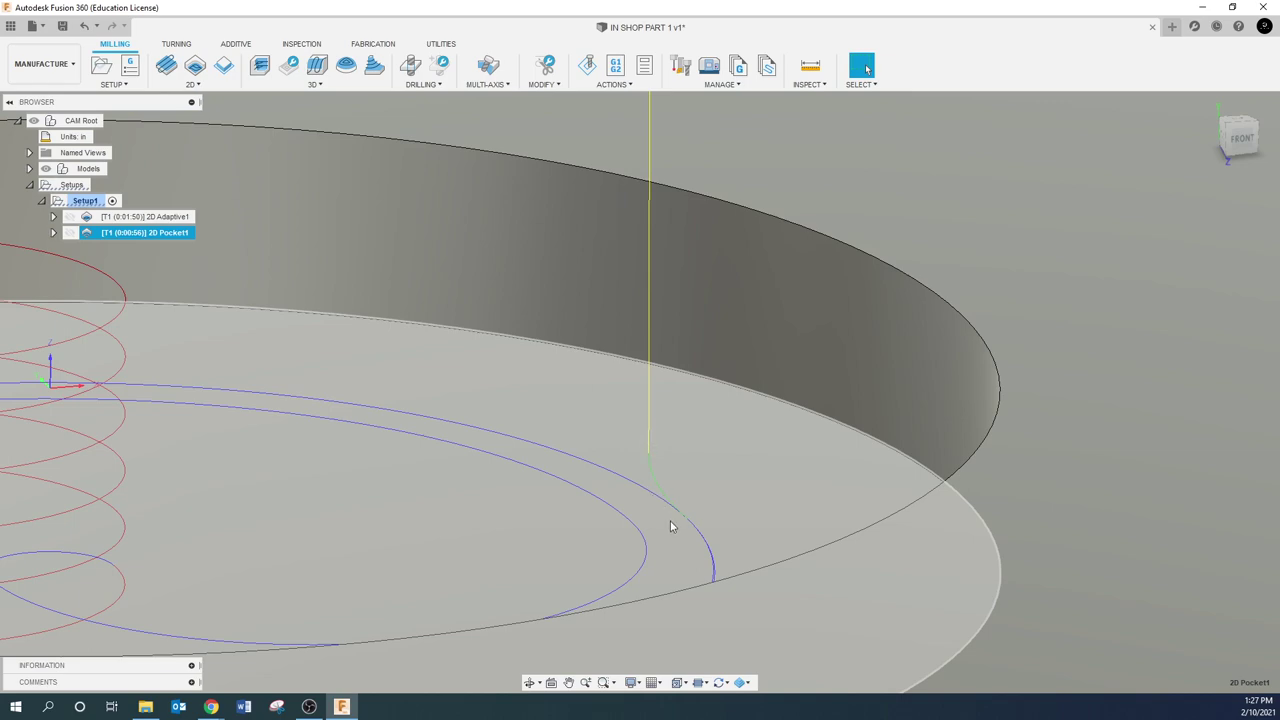
scroll(529, 542, down, 5)
shift+middle_drag(470, 514, 416, 515)
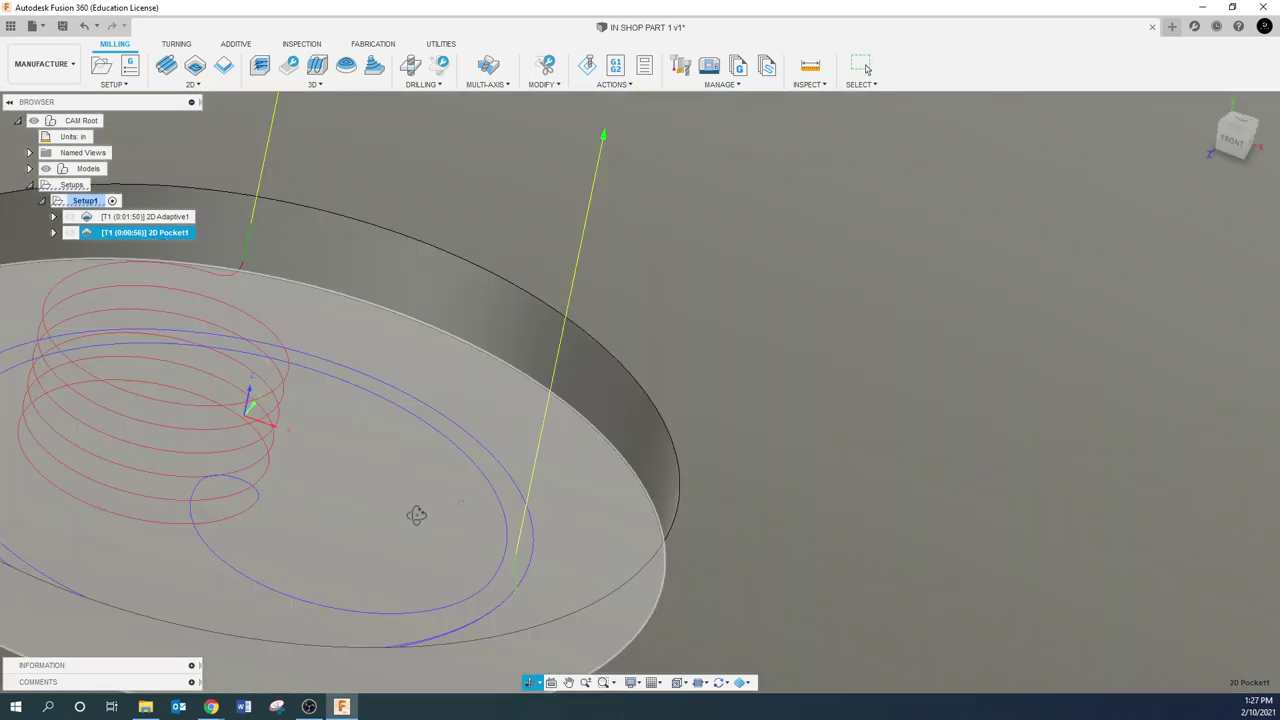
key(Escape)
scroll(420, 519, down, 5)
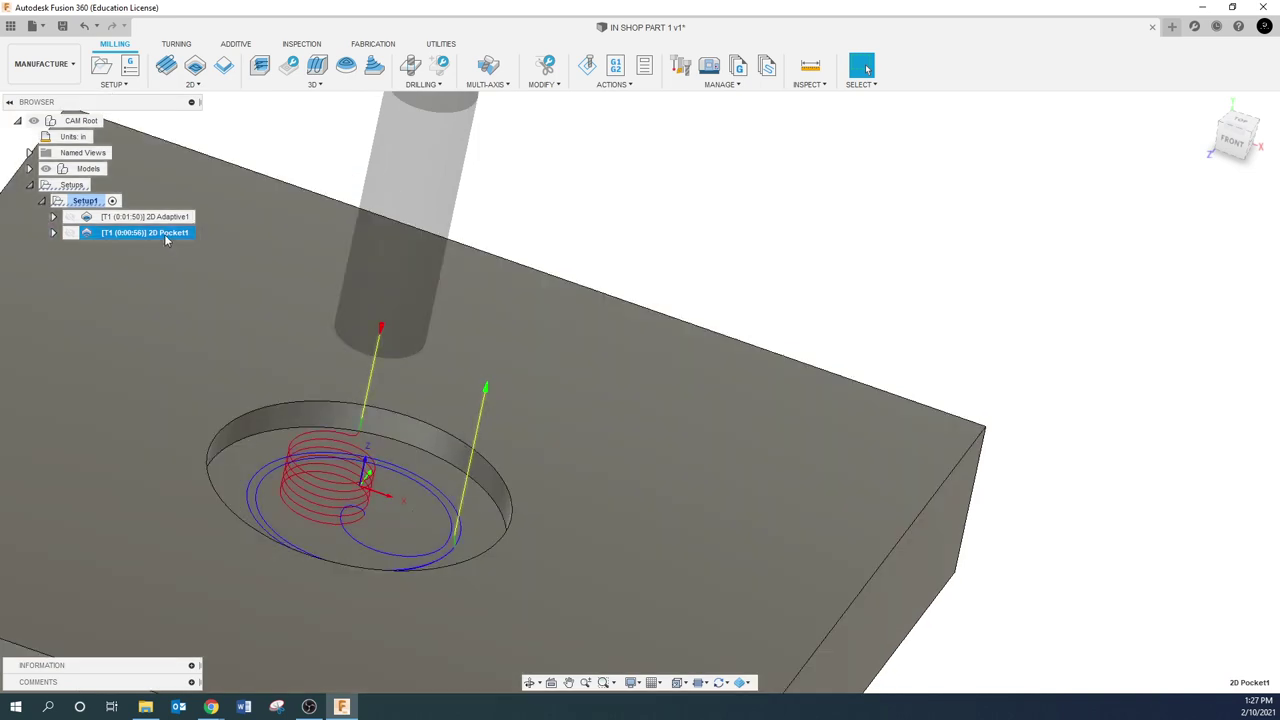
Edit the 2D pocket operation, set its maximum stepover to .125 in, and regenerate the toolpath
right_click(167, 239)
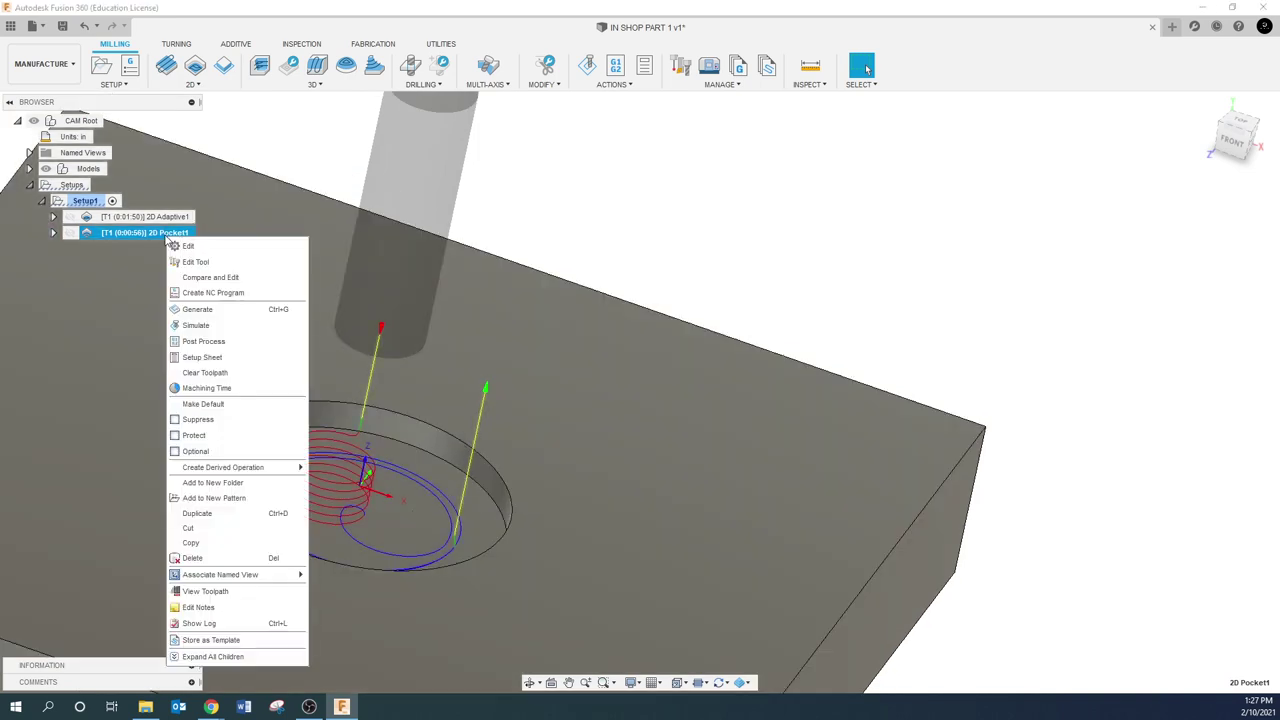
click(189, 247)
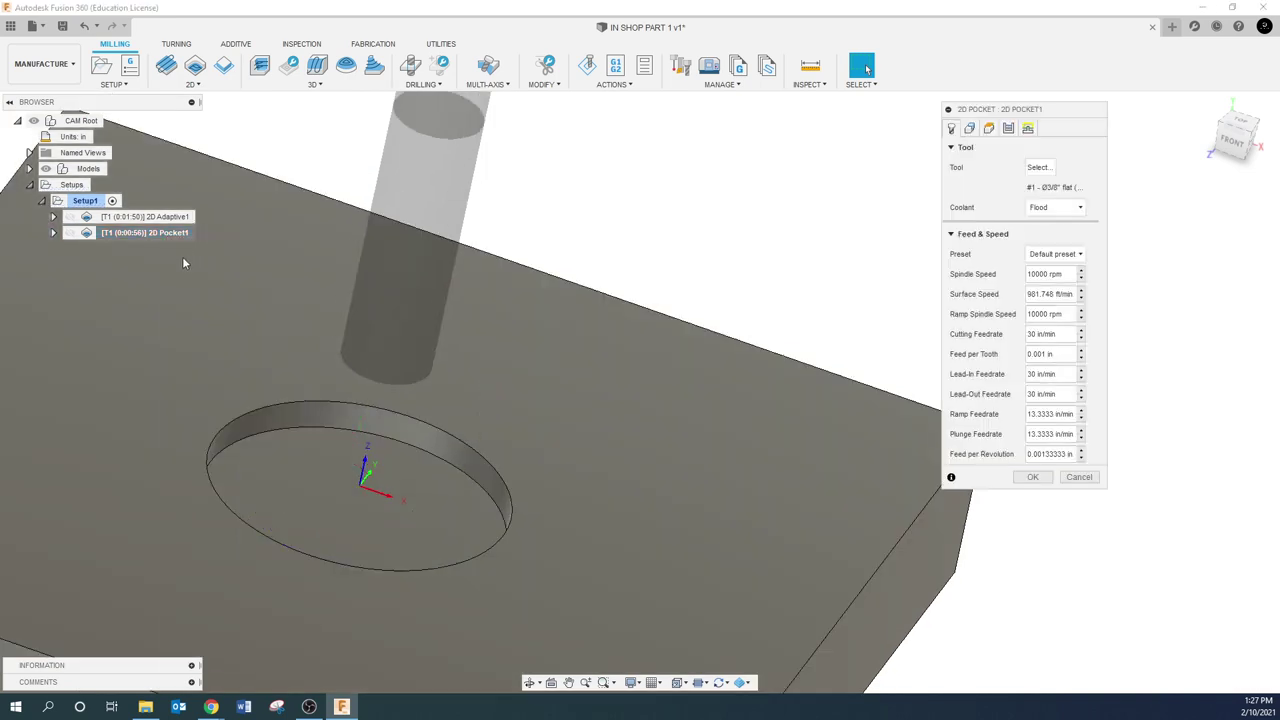
click(1012, 129)
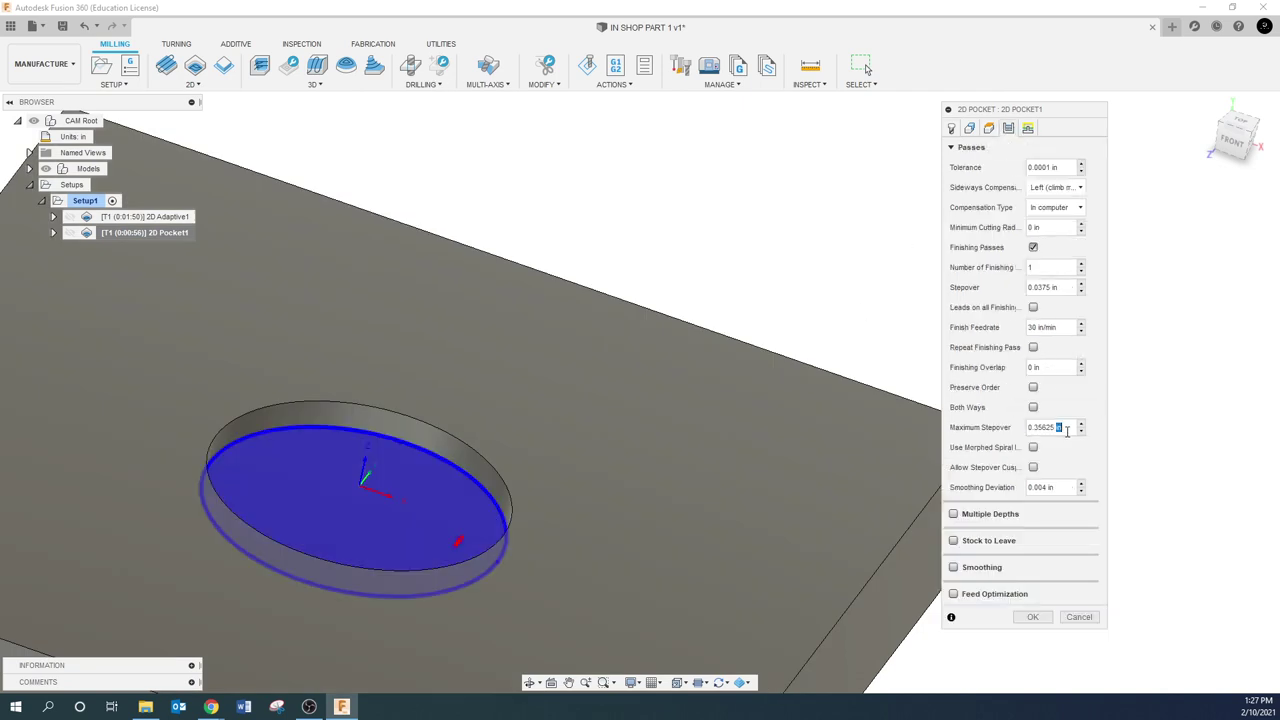
click(1066, 428)
text(.125)
click(1033, 617)
Examine the regenerated 2D pocket toolpath in the round pocket and compare it with the adaptive clearing toolpath
shift+middle_drag(286, 344, 353, 436)
scroll(353, 436, down, 2)
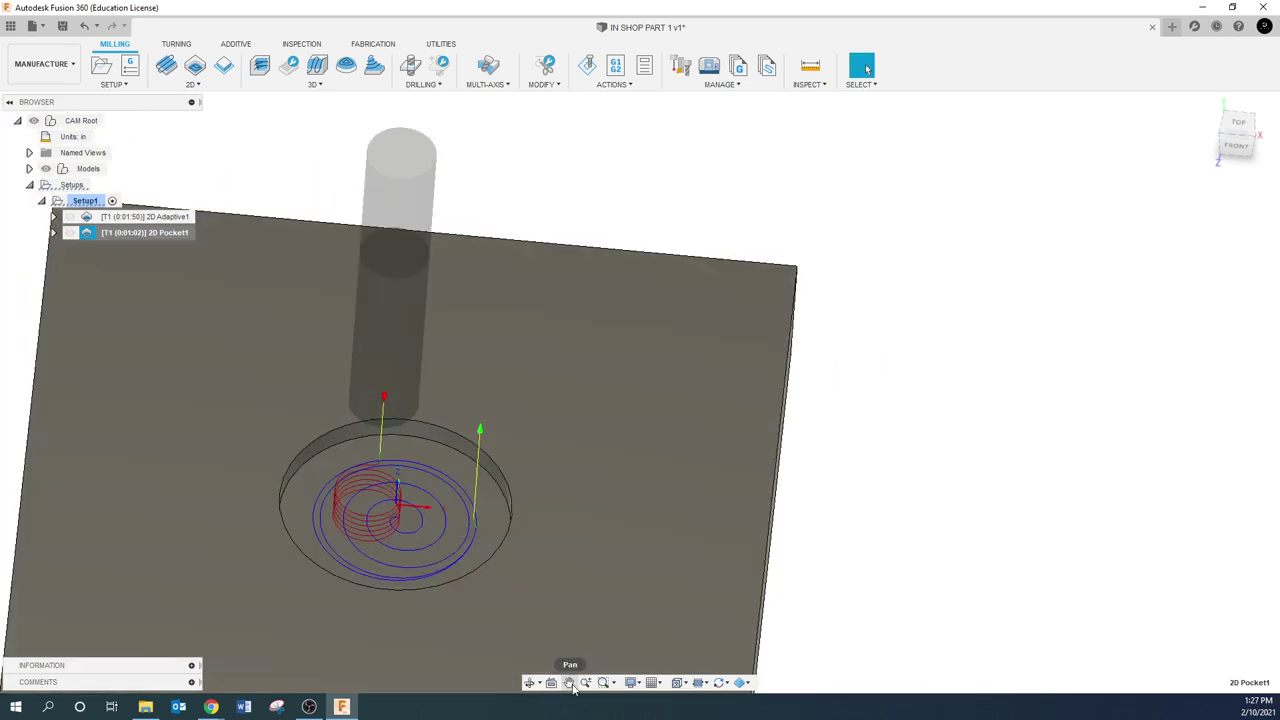
click(568, 682)
drag(576, 596, 605, 464)
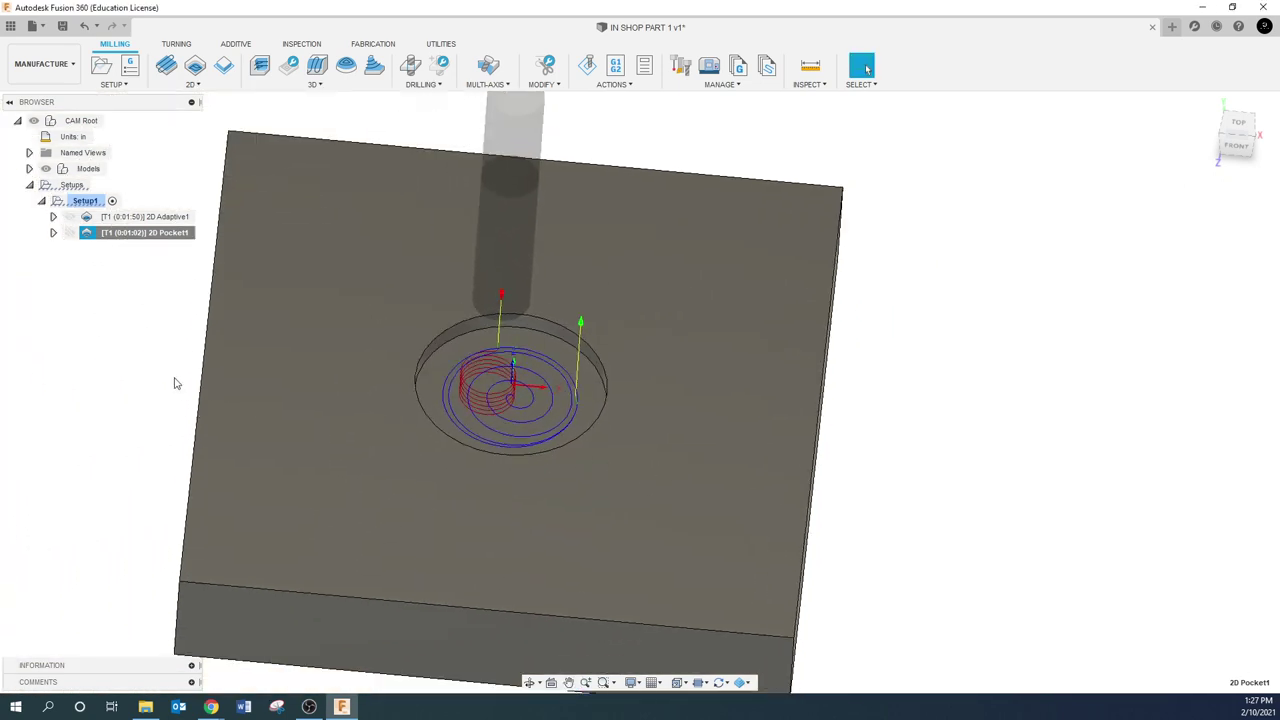
key(Escape)
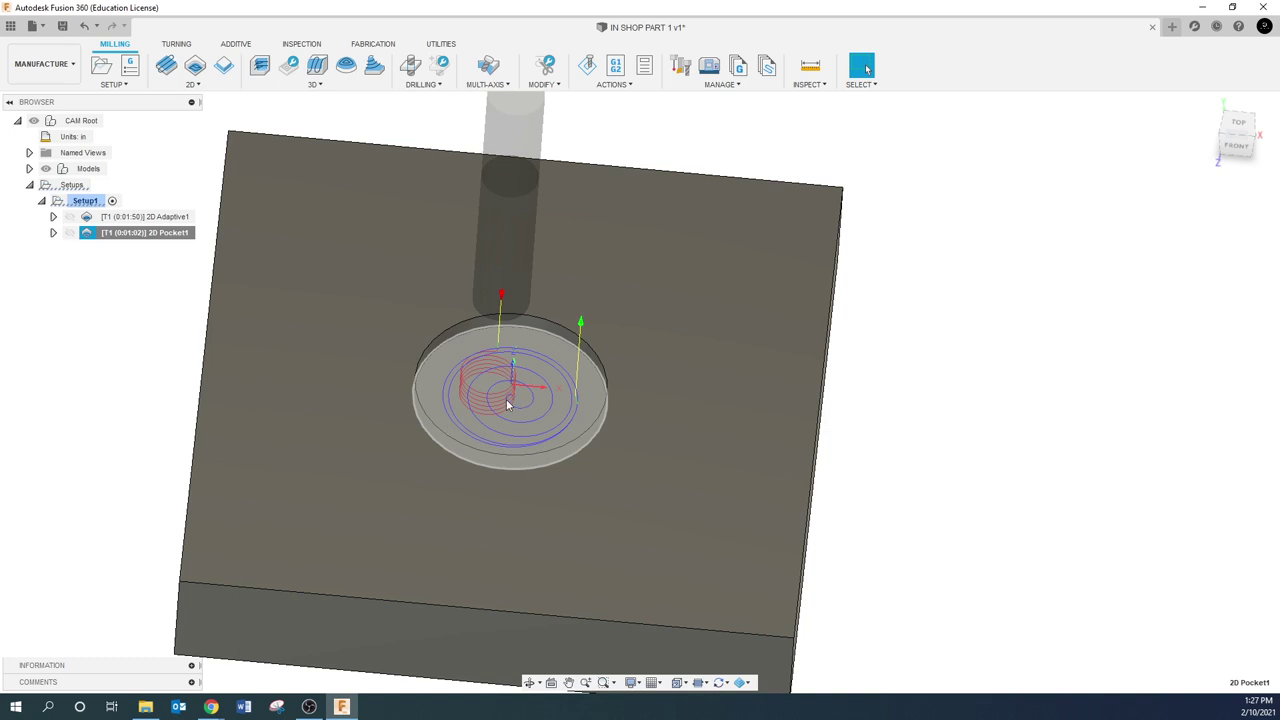
scroll(508, 399, down, 3)
click(205, 386)
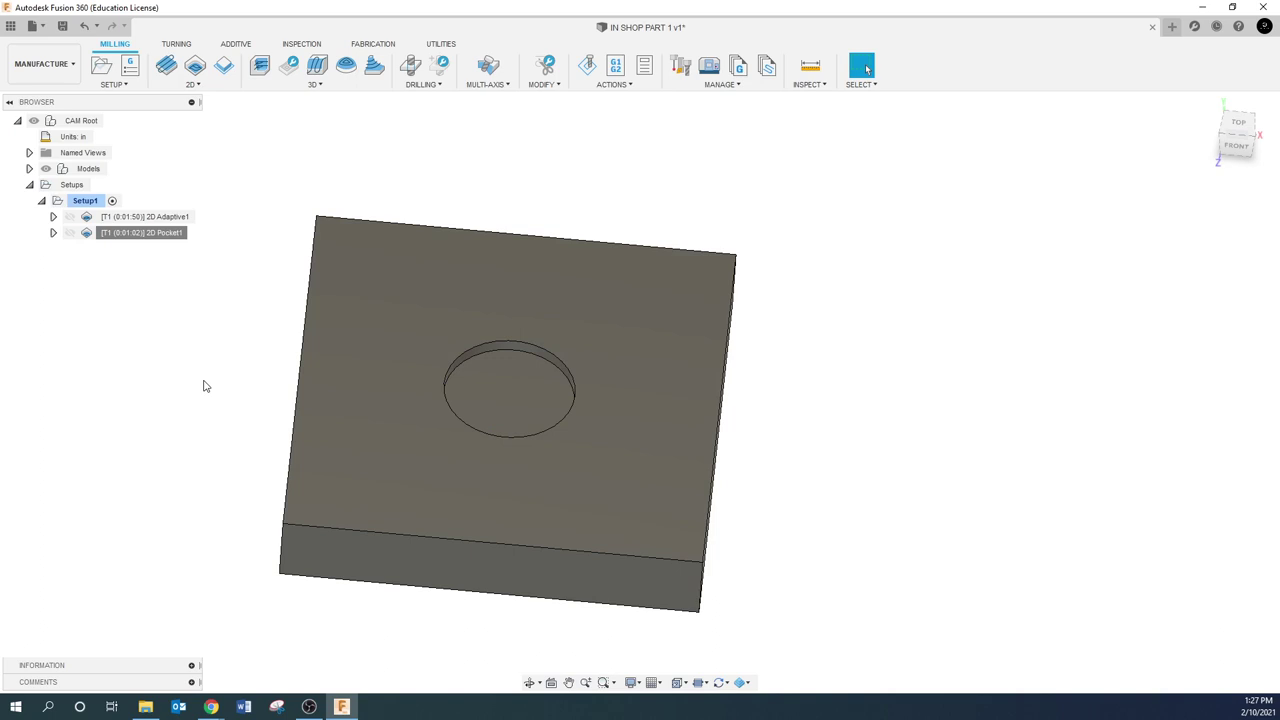
click(156, 220)
click(158, 235)
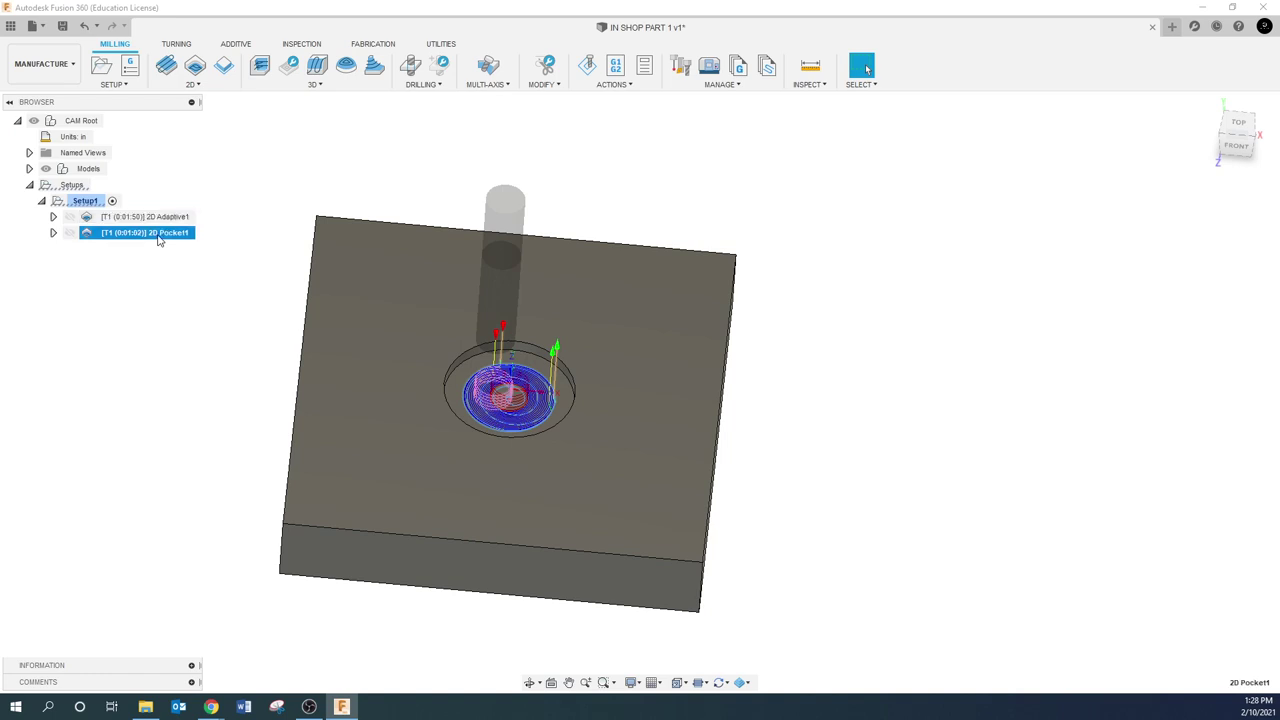
click(197, 323)
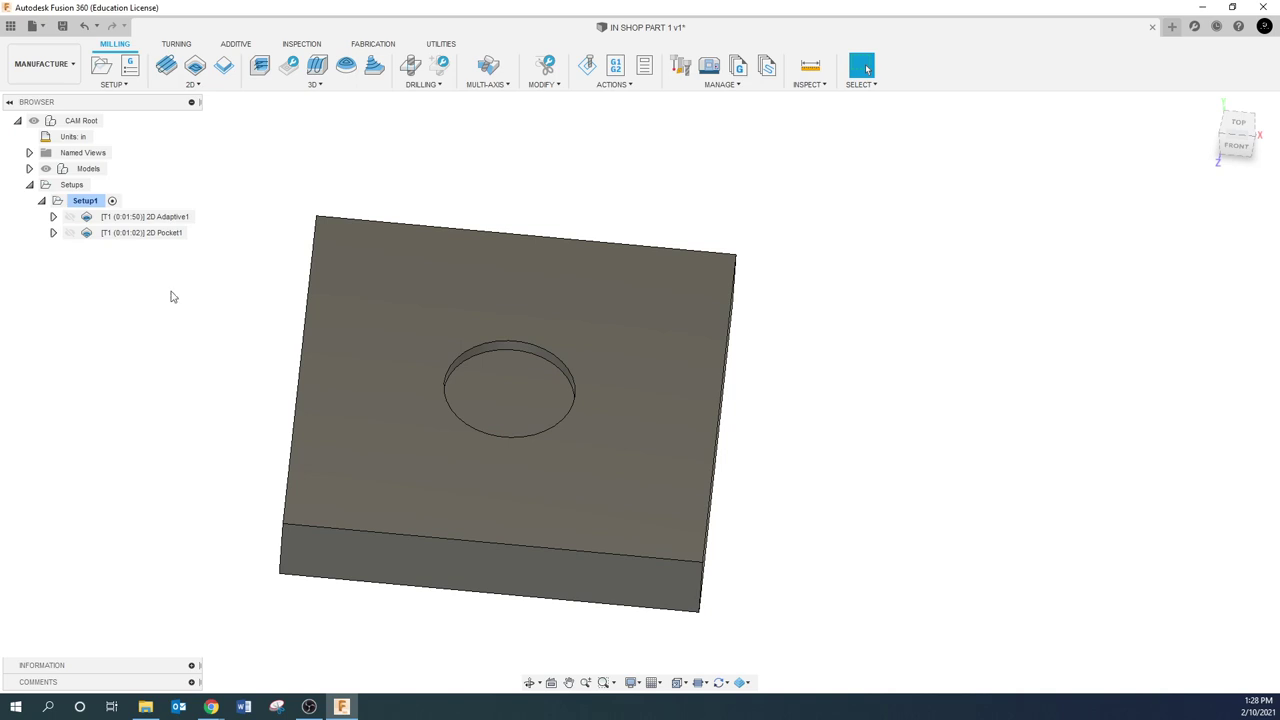
Save the design as a new version and check it in the project's file list
click(62, 26)
click(637, 372)
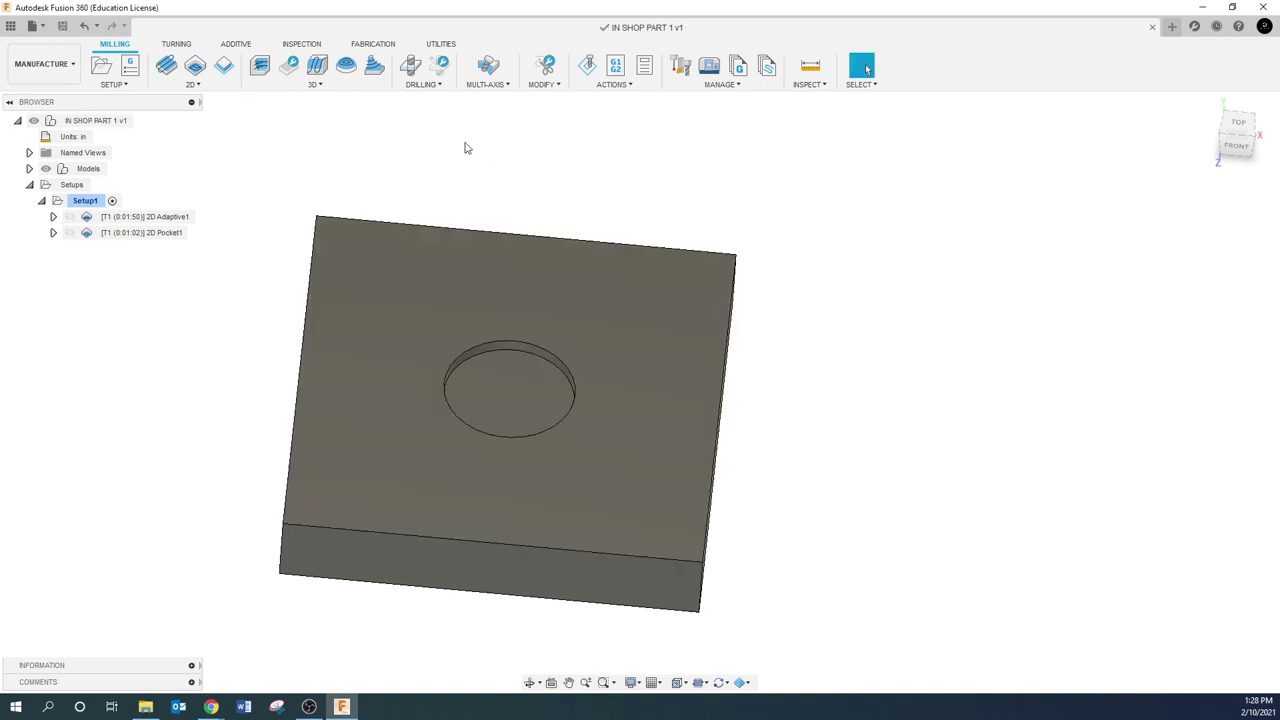
click(10, 26)
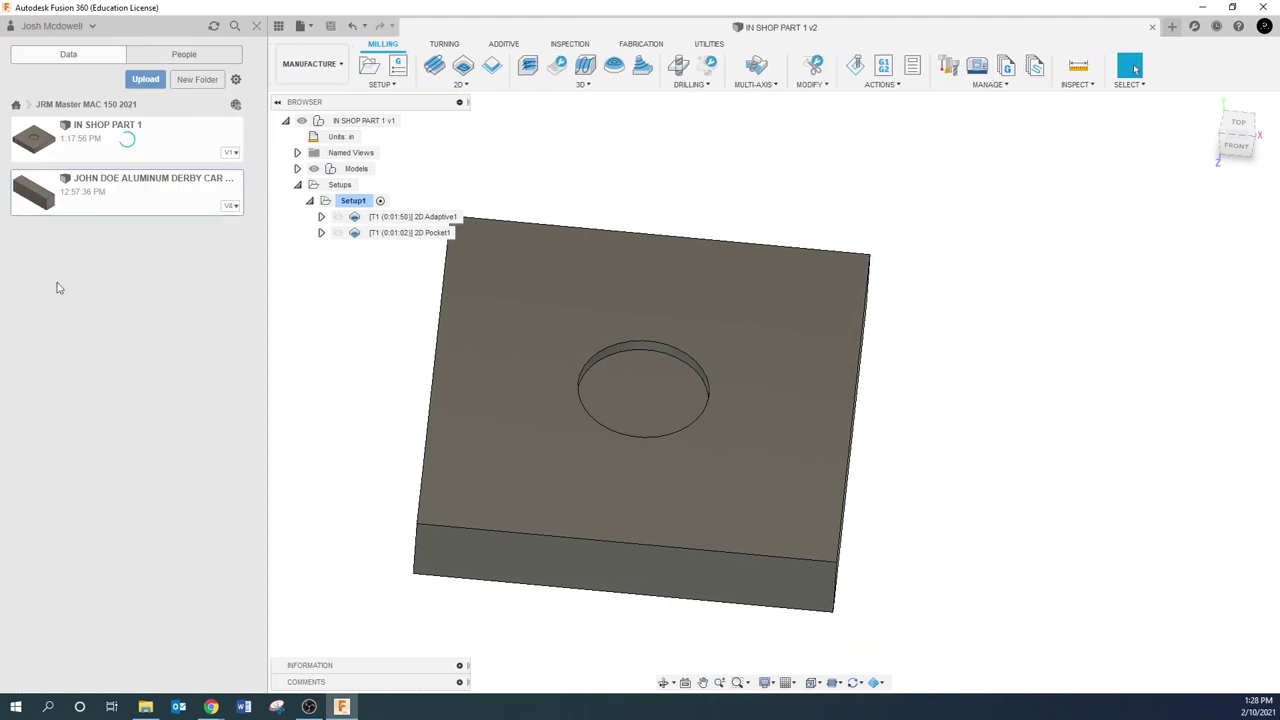
click(255, 25)
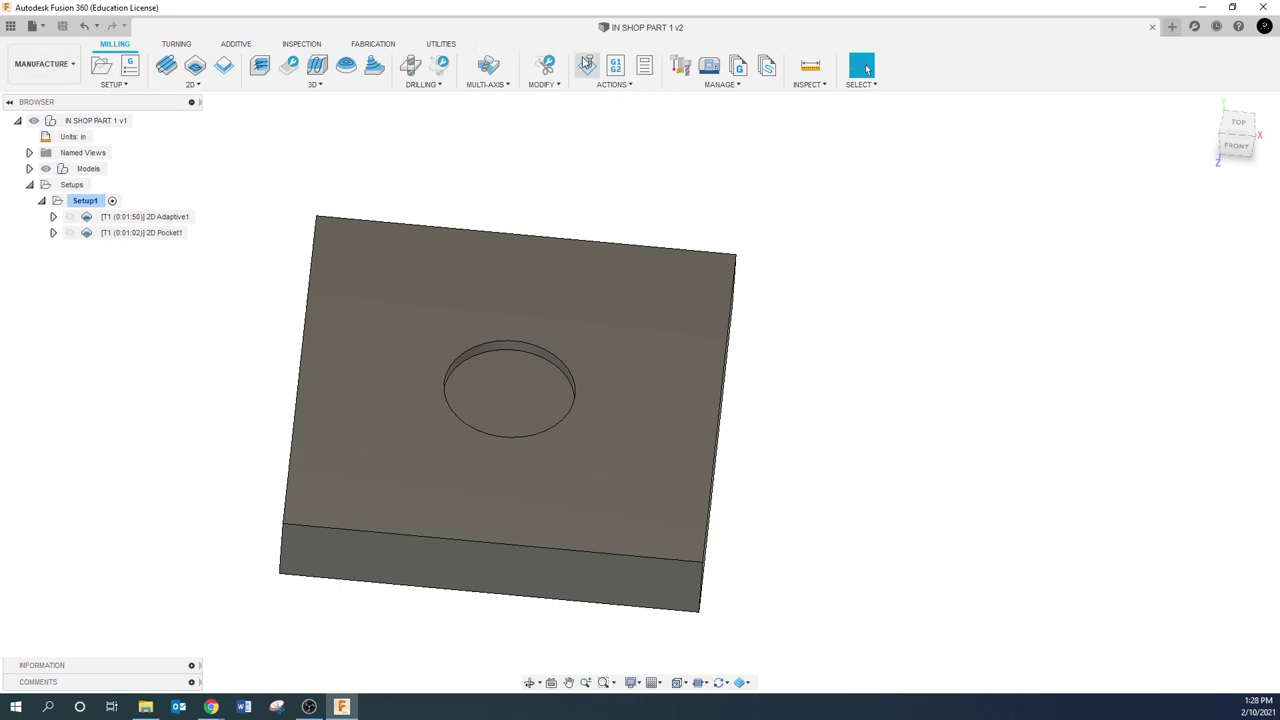
Post process Setup1 with the HAAS (pre-NGC) post as program 4455, saving the NC file as O4455.nc
click(615, 66)
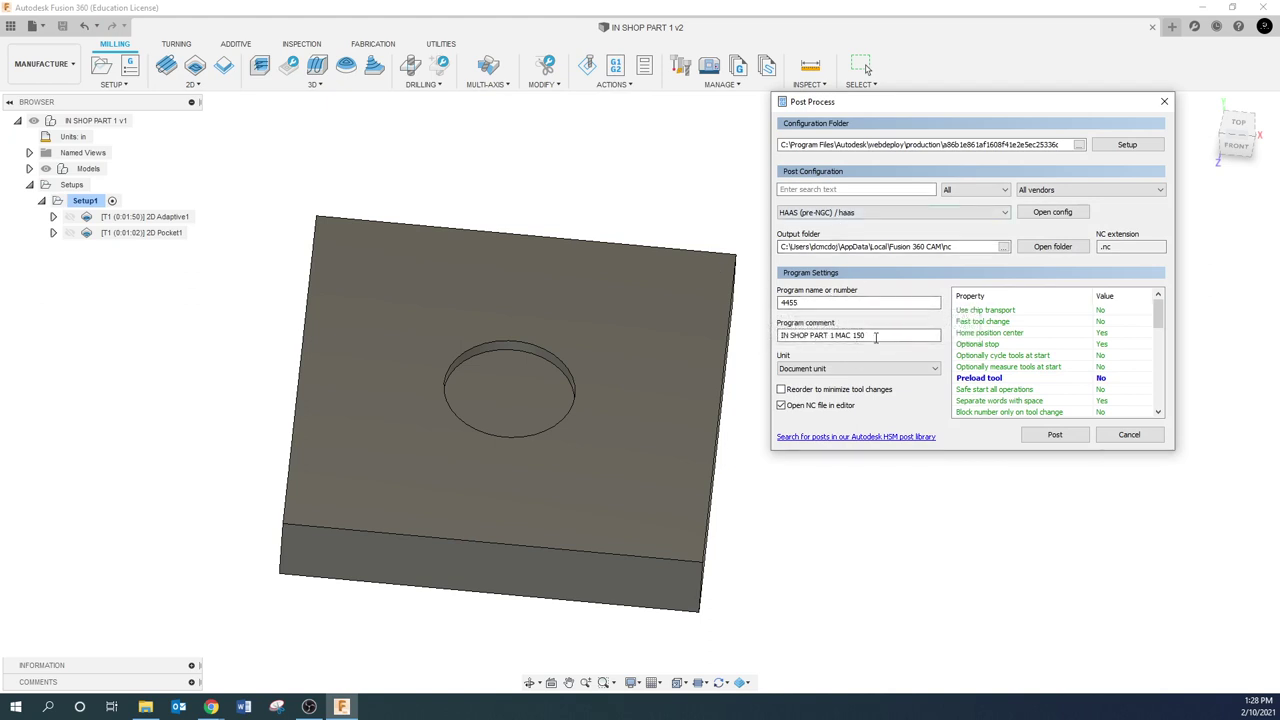
scroll(1095, 365, down, 5)
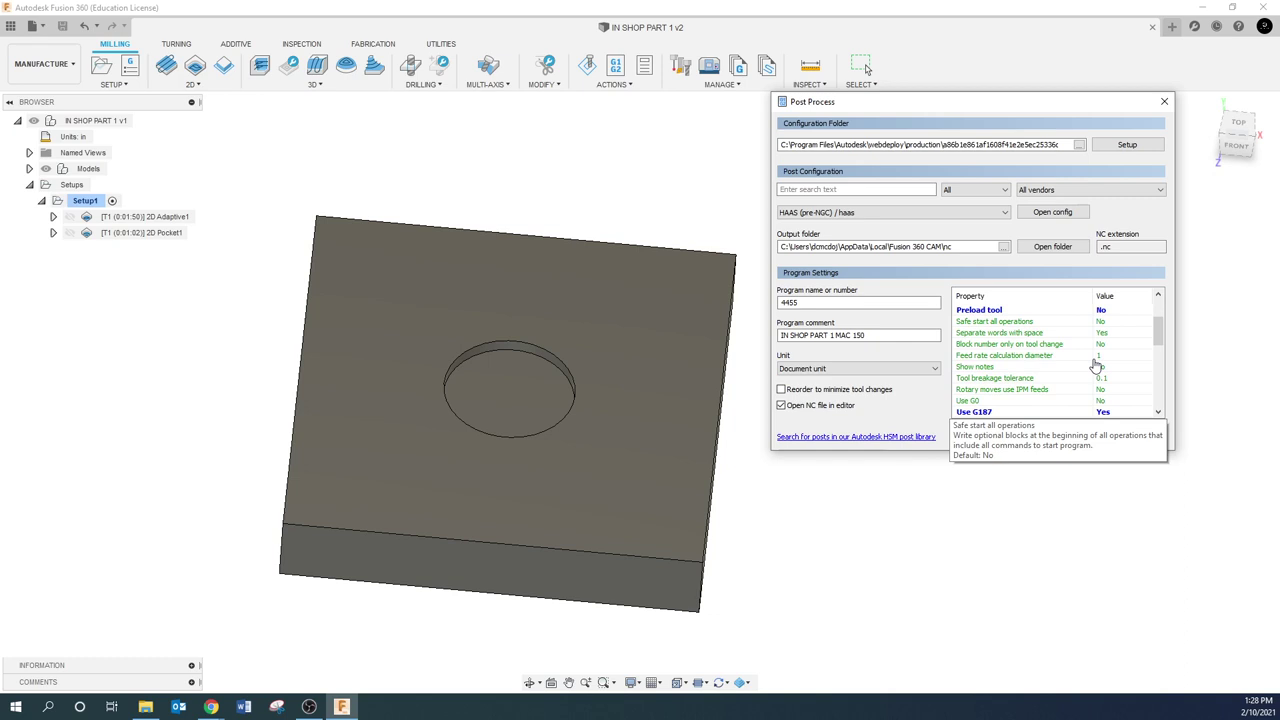
scroll(1095, 331, down, 3)
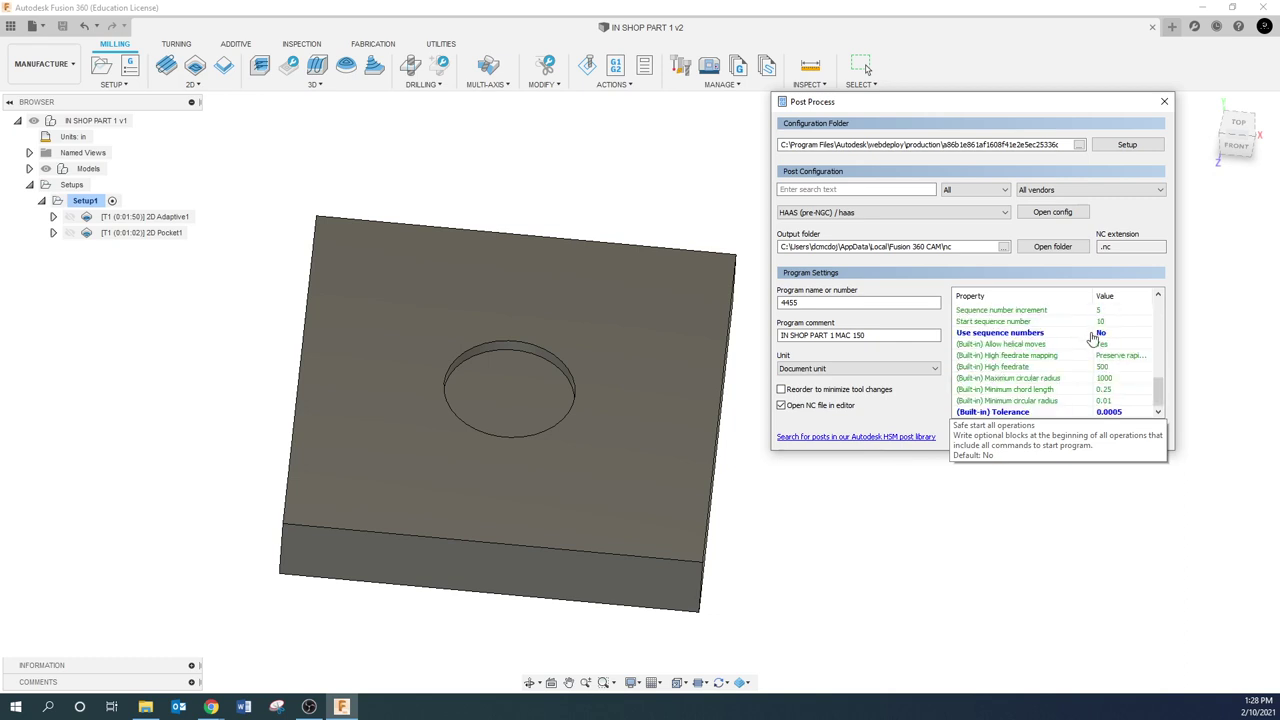
drag(1057, 103, 861, 78)
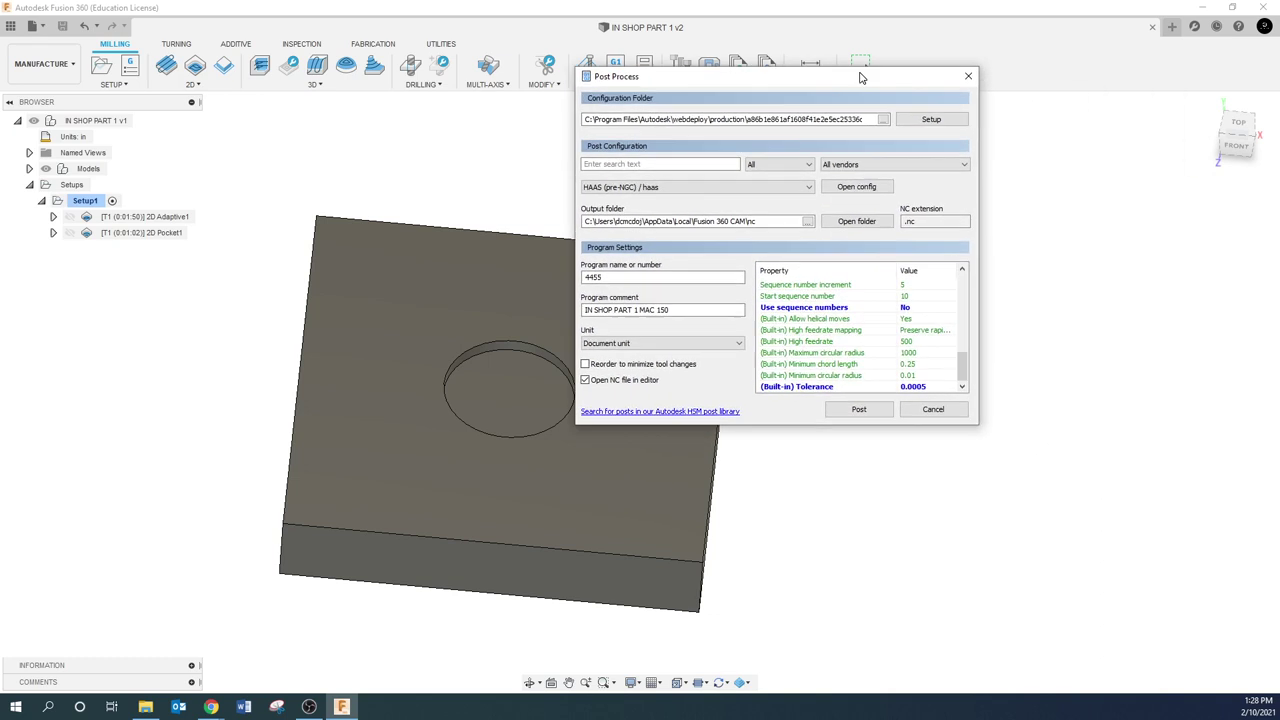
scroll(884, 348, up, 3)
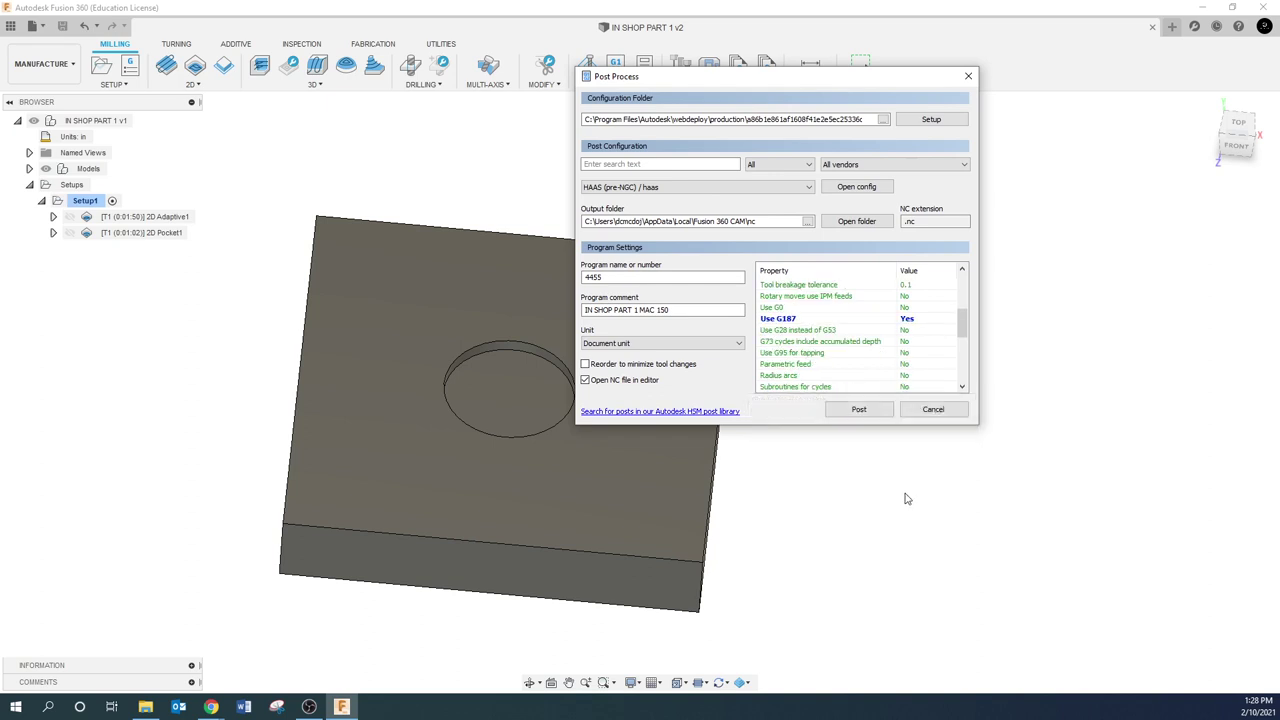
click(864, 411)
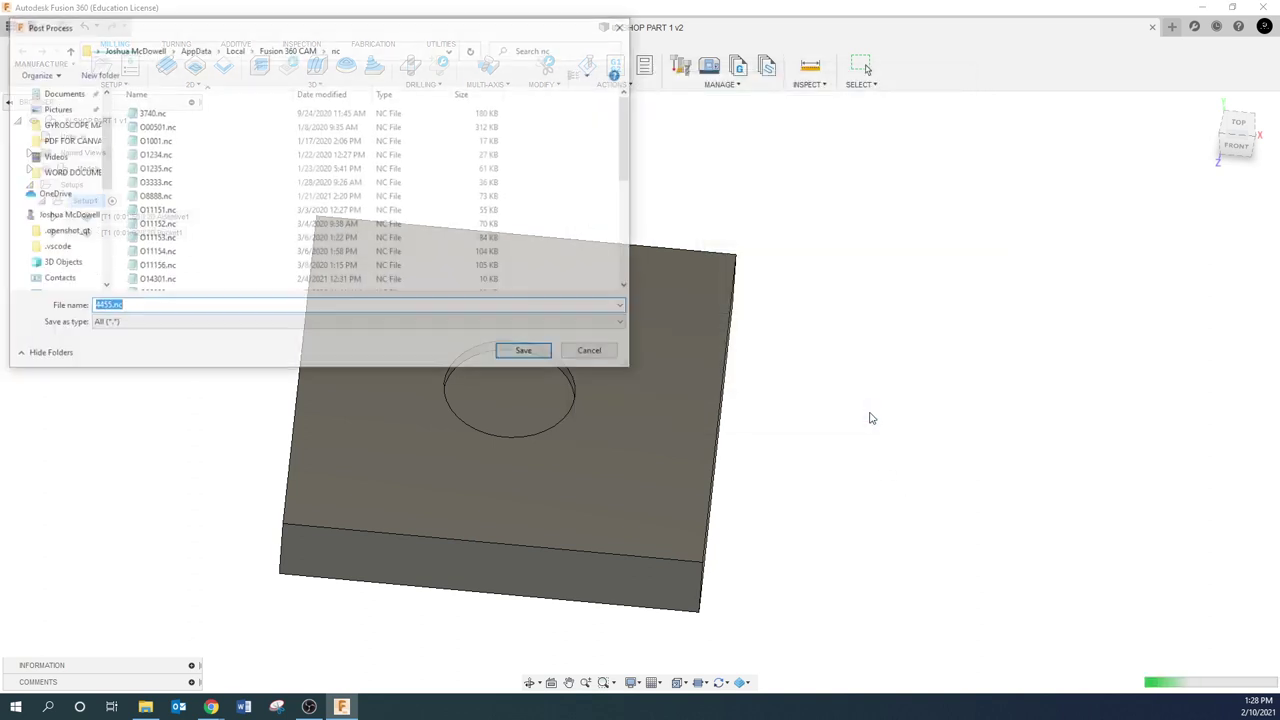
key(Home)
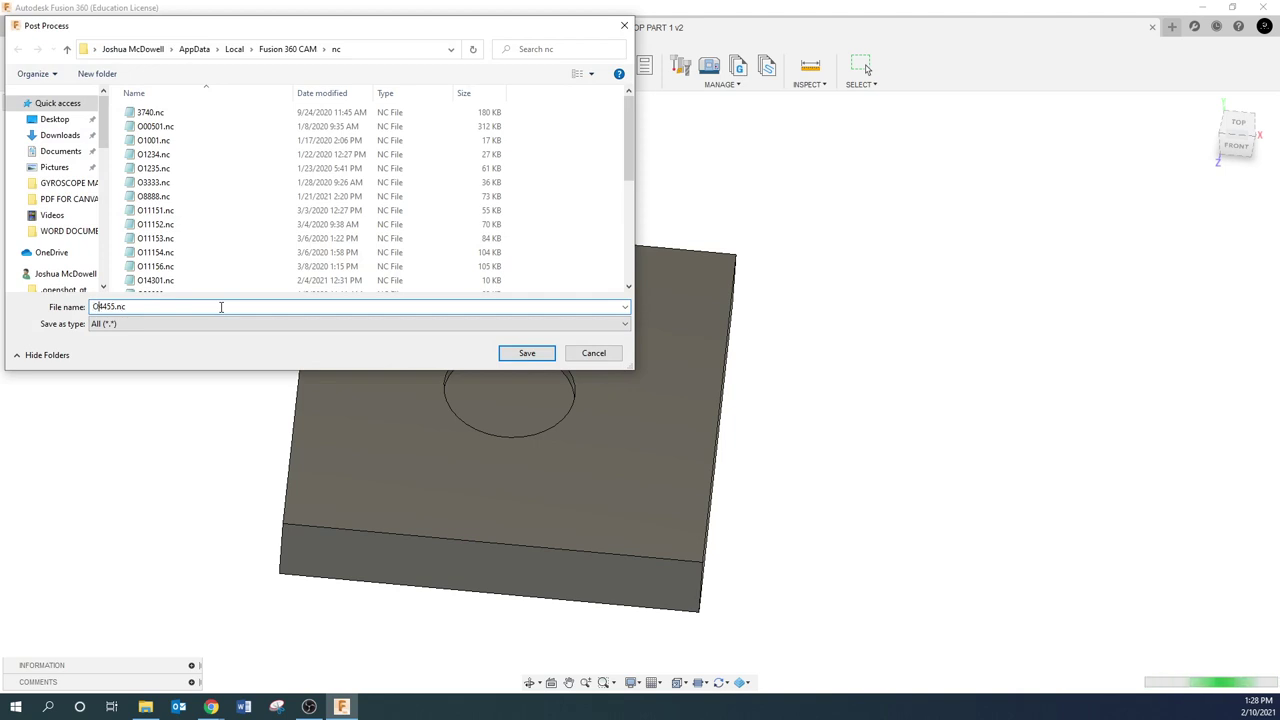
text(O)
click(517, 357)
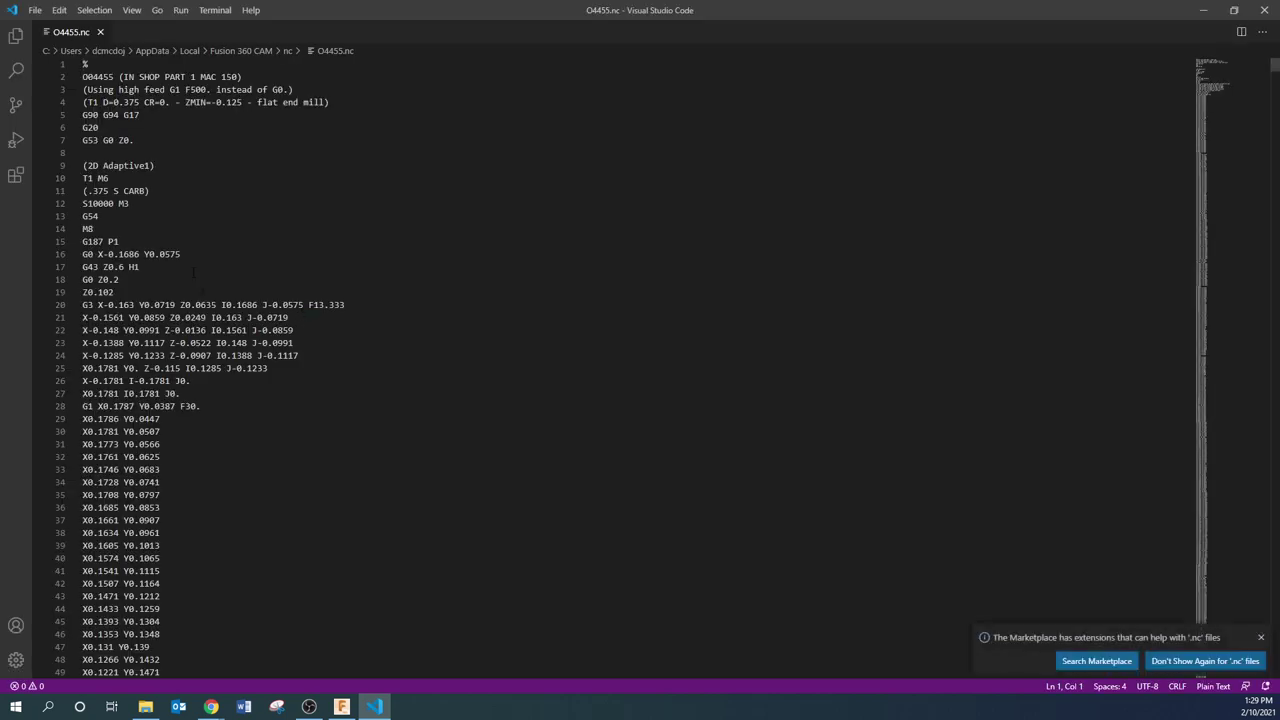
Examine the posted G-code in O4455.nc from the program header to the ending commands, then close the code editor
scroll(300, 312, down, 2)
scroll(190, 289, up, 2)
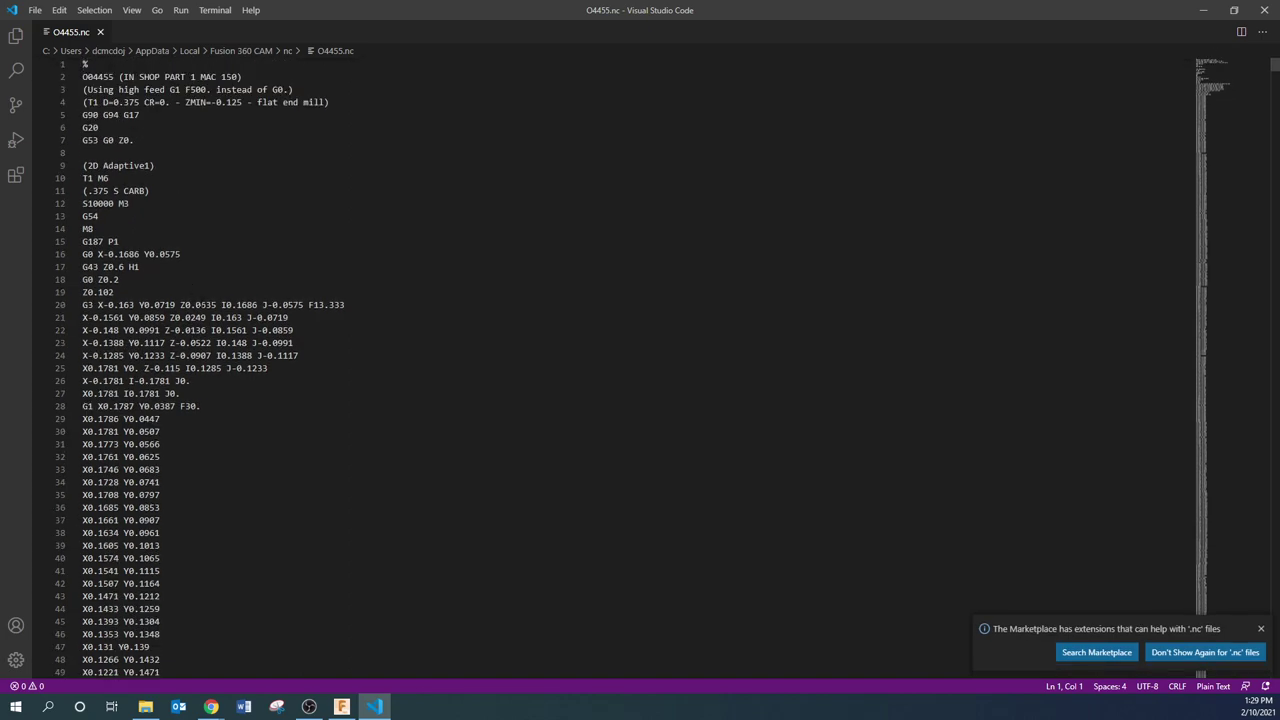
click(1260, 629)
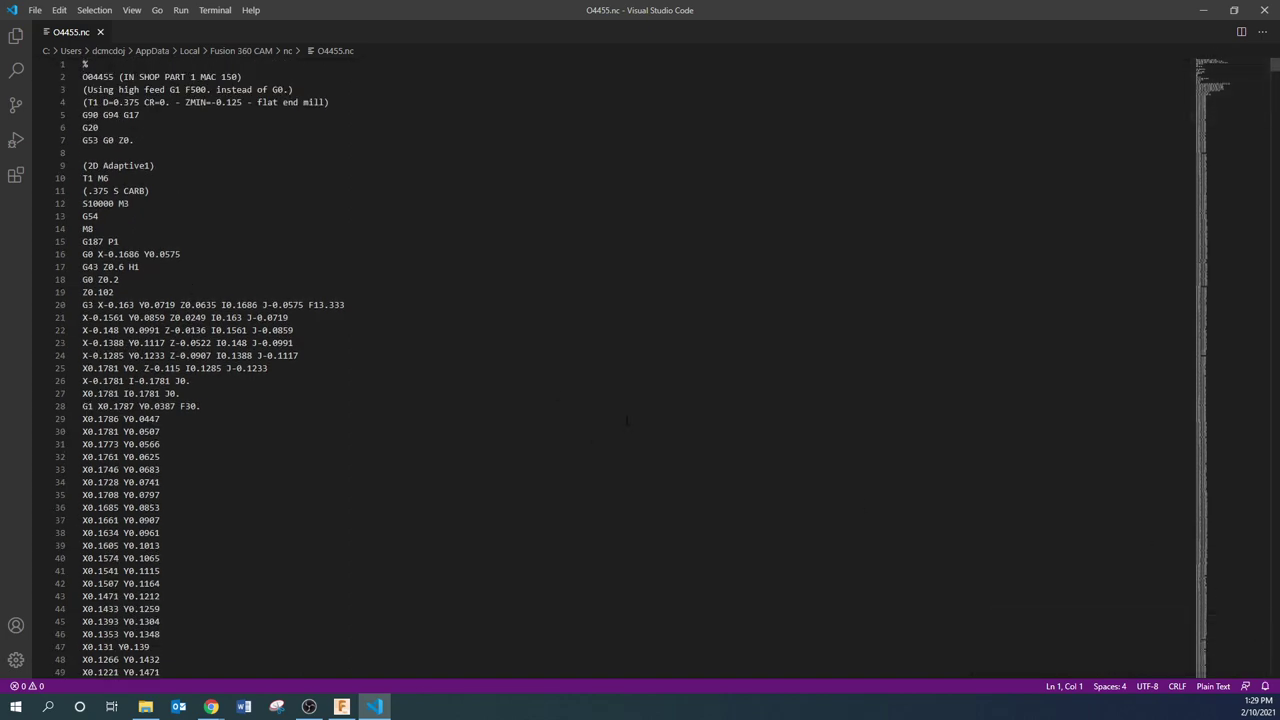
scroll(520, 390, down, 10)
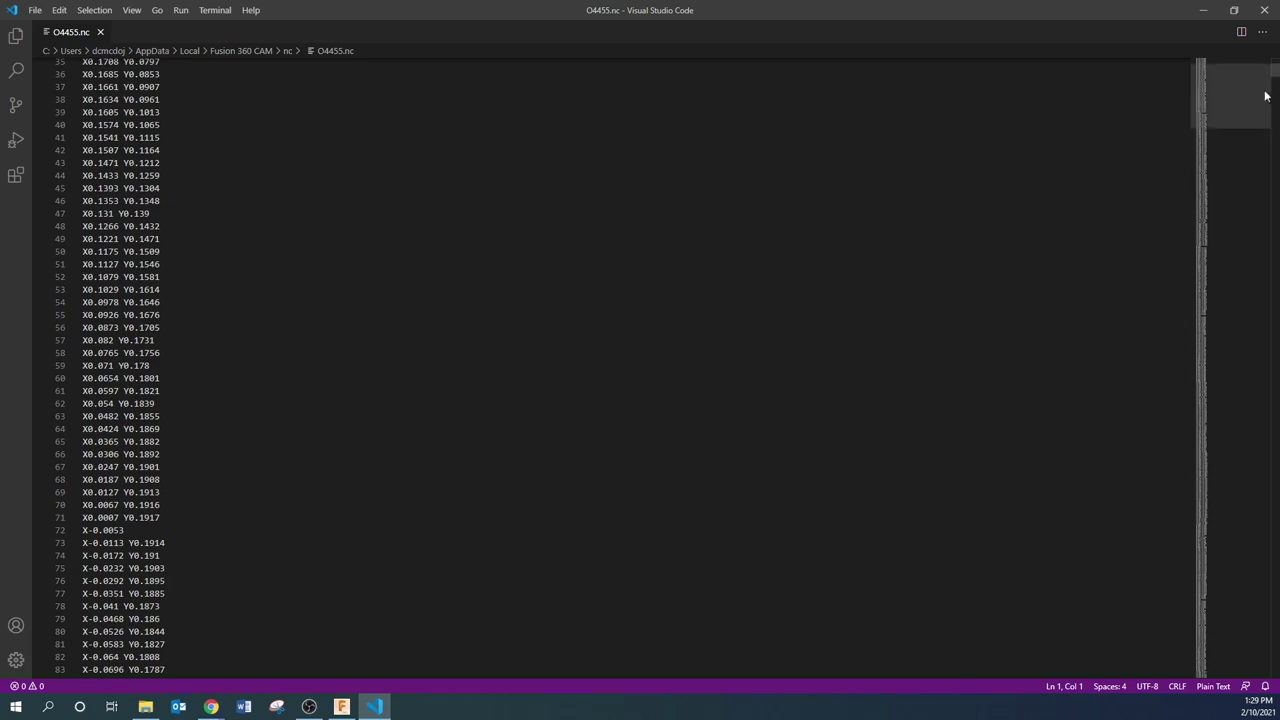
click(1274, 136)
drag(1274, 136, 1263, 677)
scroll(1263, 677, up, 7)
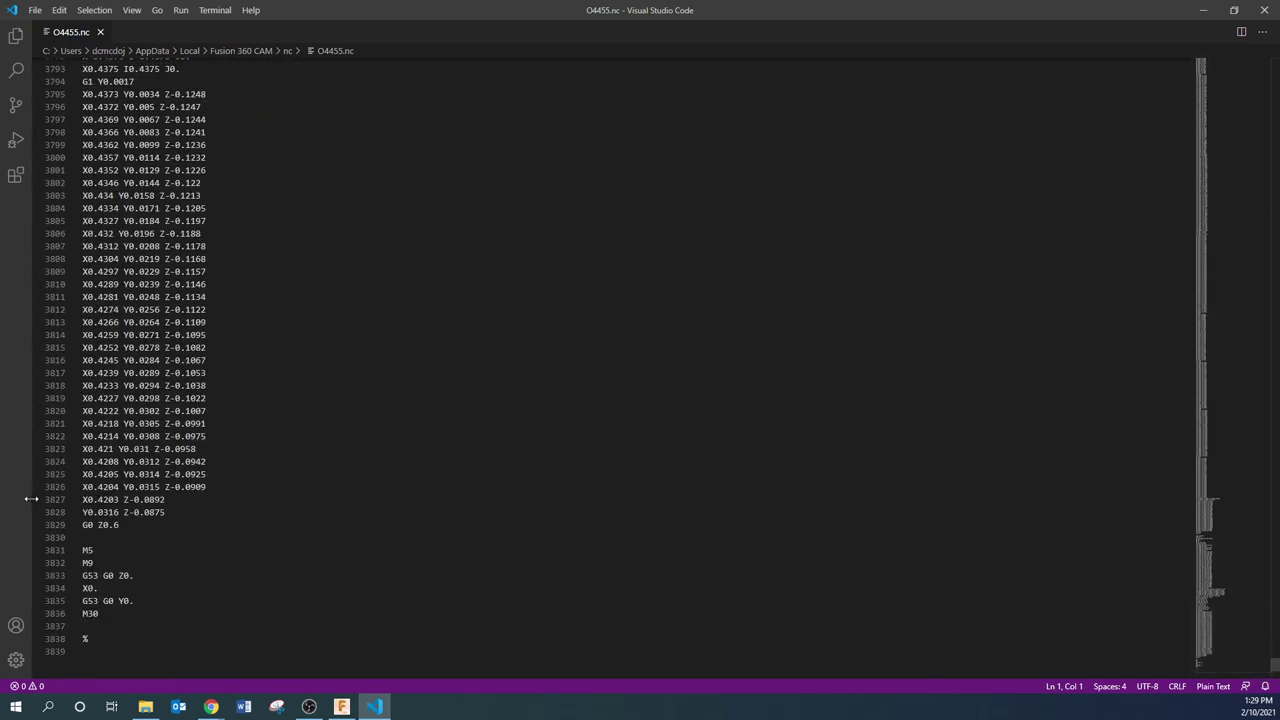
scroll(61, 535, down, 1)
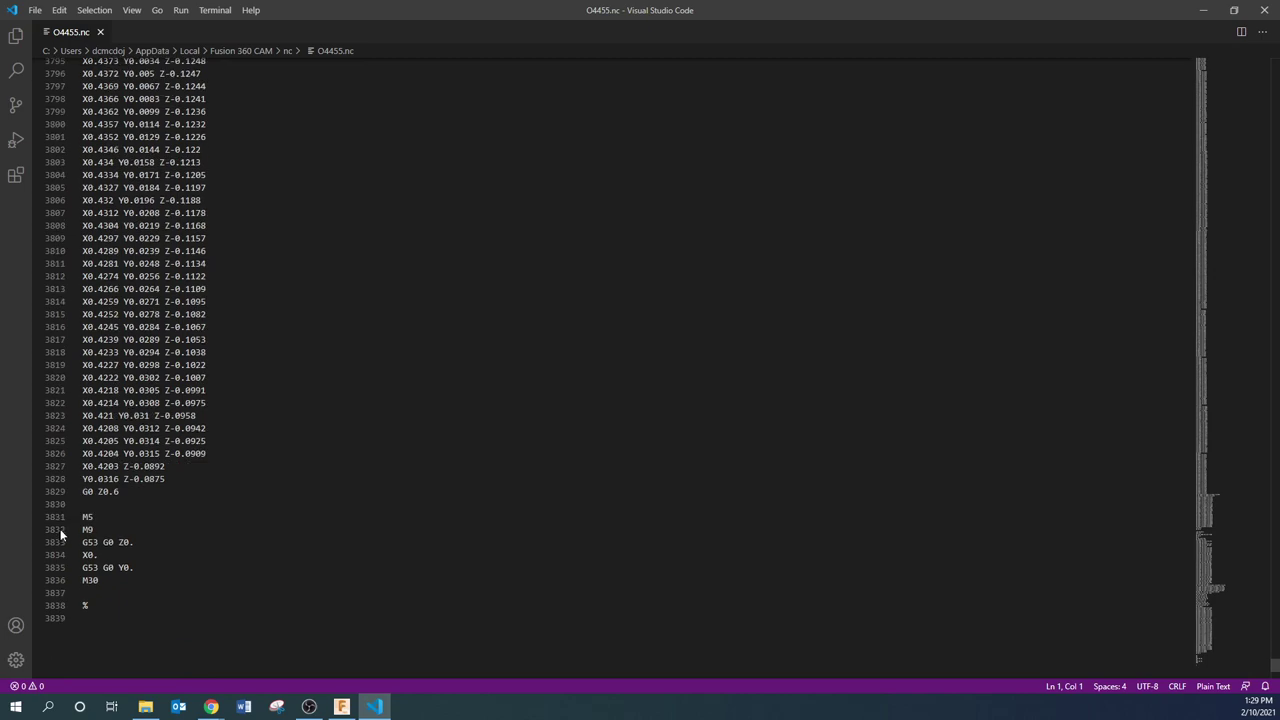
scroll(64, 510, up, 17)
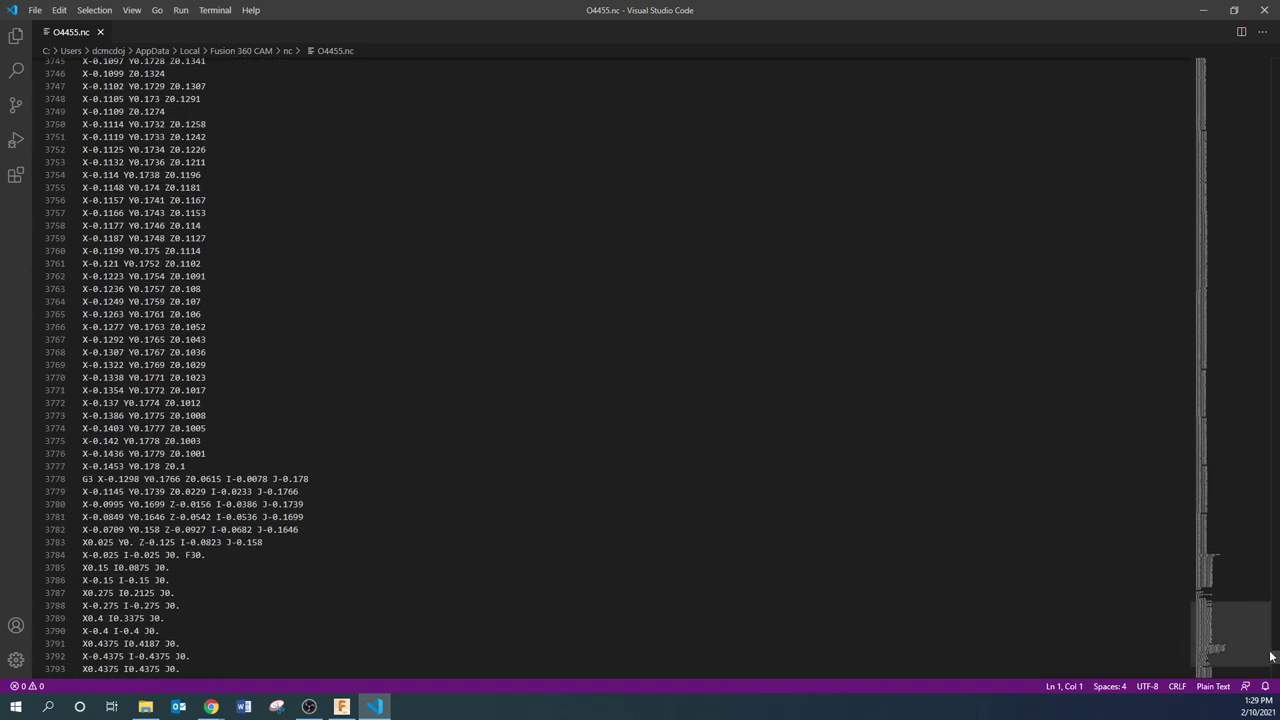
click(1275, 240)
click(1270, 72)
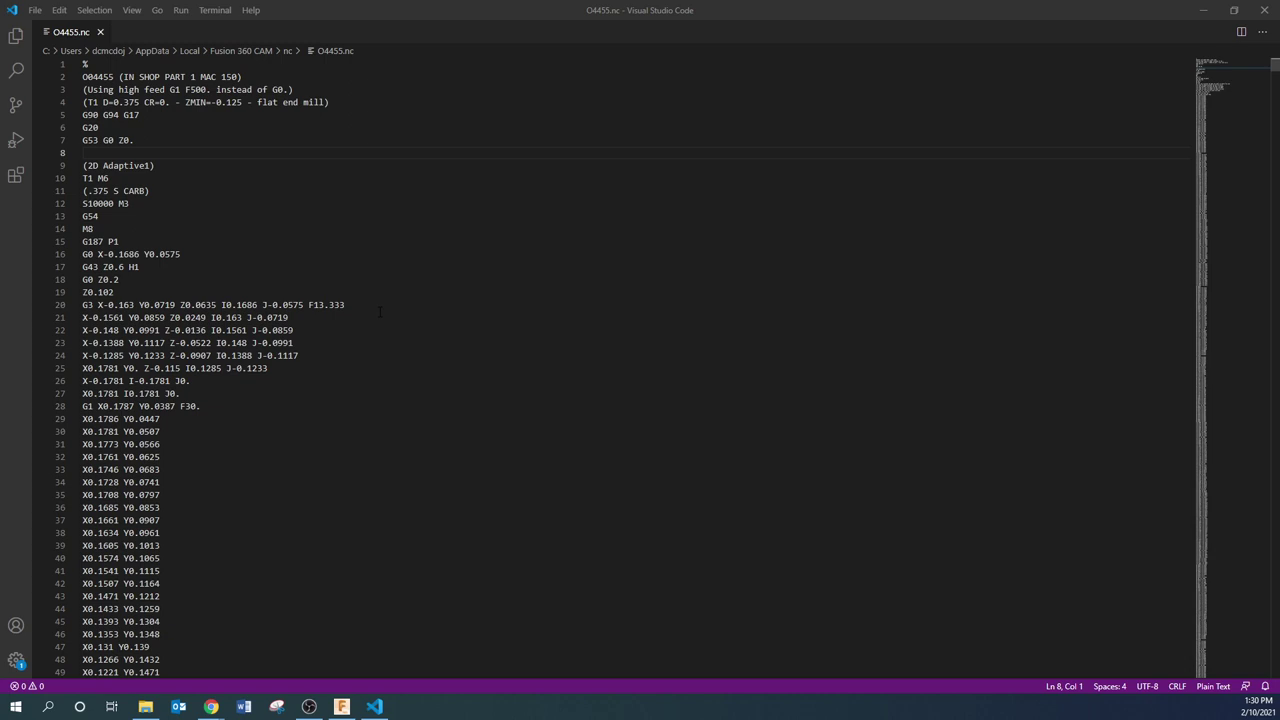
click(1263, 10)
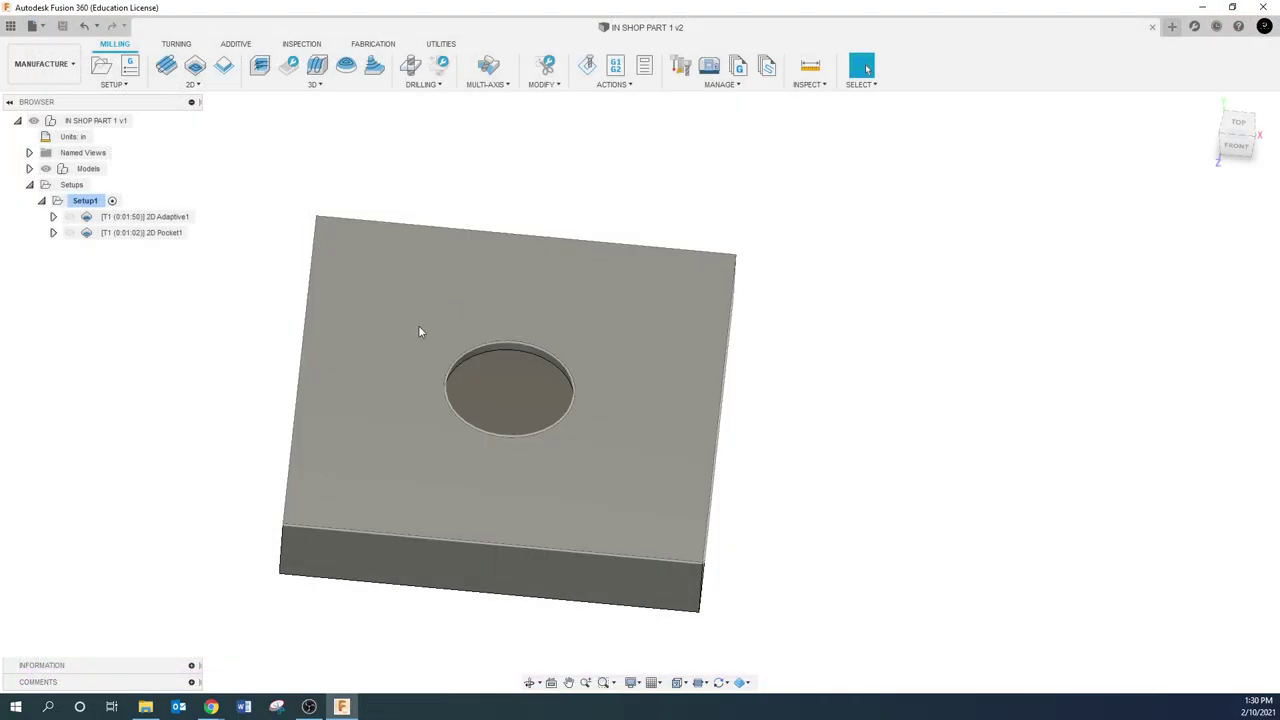
shift+middle_drag(292, 385, 228, 325)
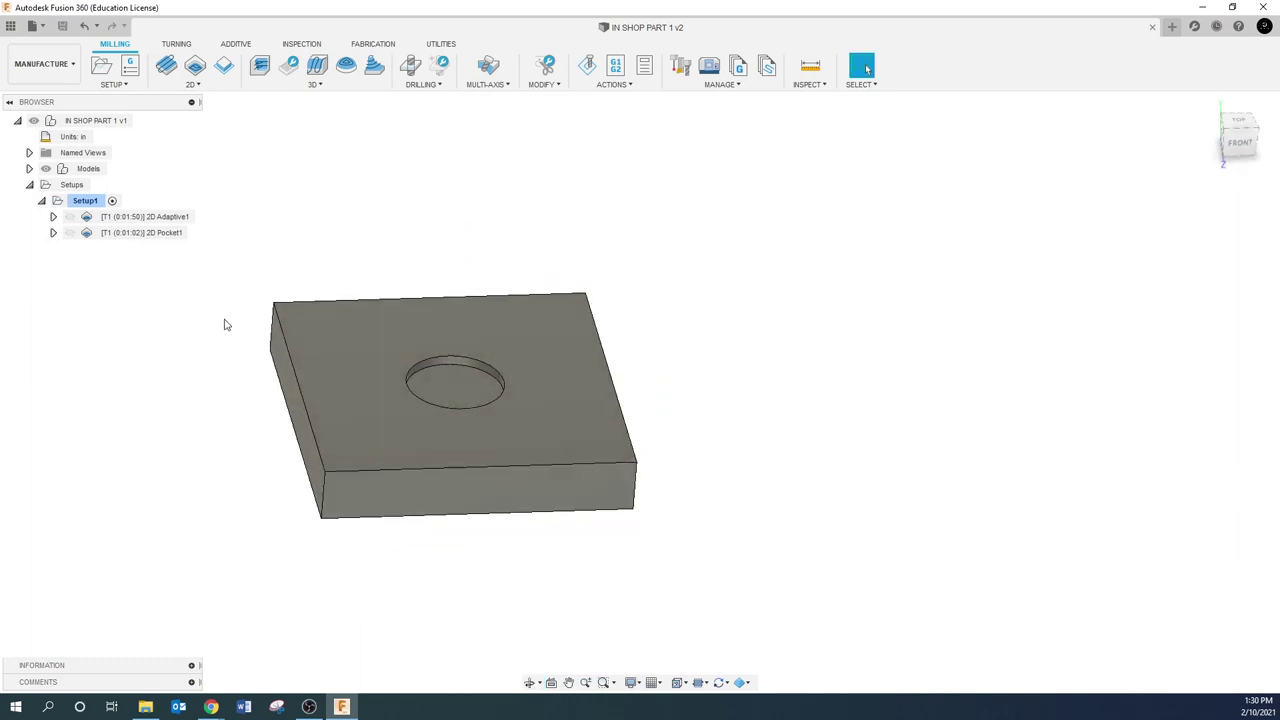
click(568, 682)
shift+middle_drag(542, 551, 629, 509)
mouse_move(303, 403)
shift+middle_down()
mouse_move(300, 389)
mouse_move(298, 421)
shift+middle_up()
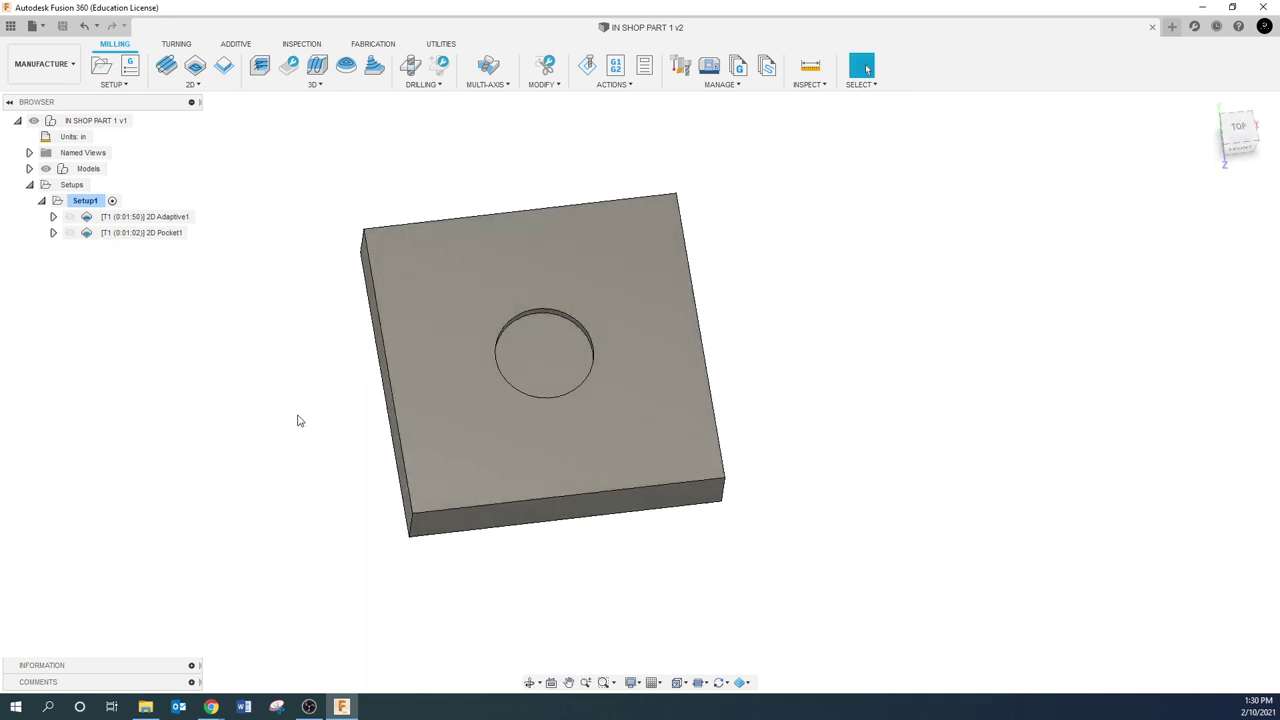